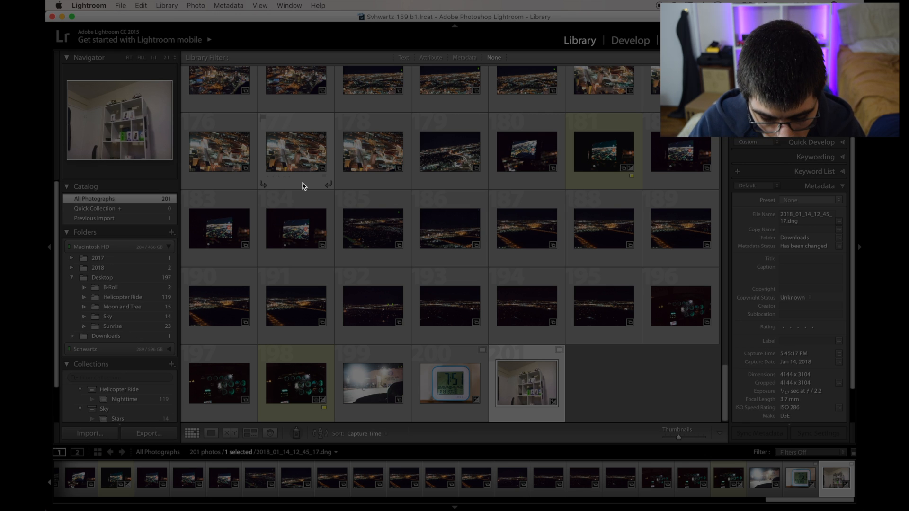
Open the Energy Saver system settings and switch automatic graphics switching off and back on
key(super+space)
text(bright)
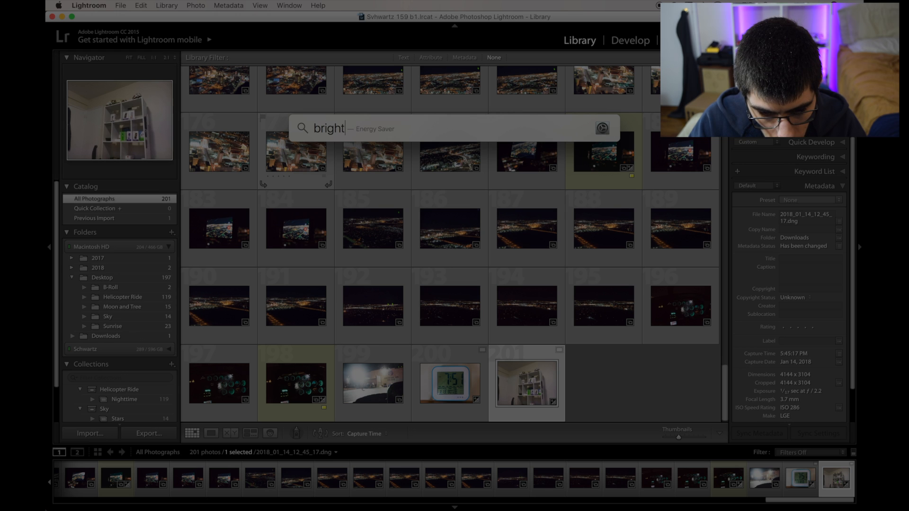
key(Return)
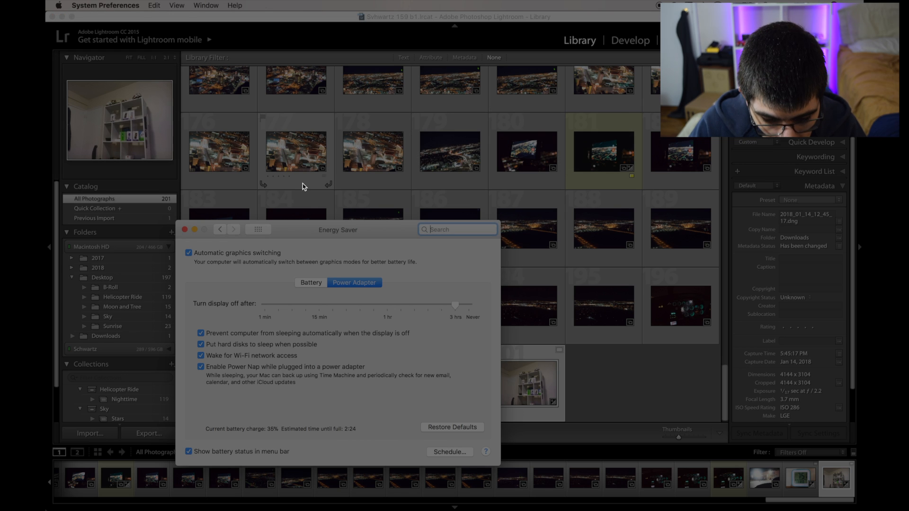
click(228, 254)
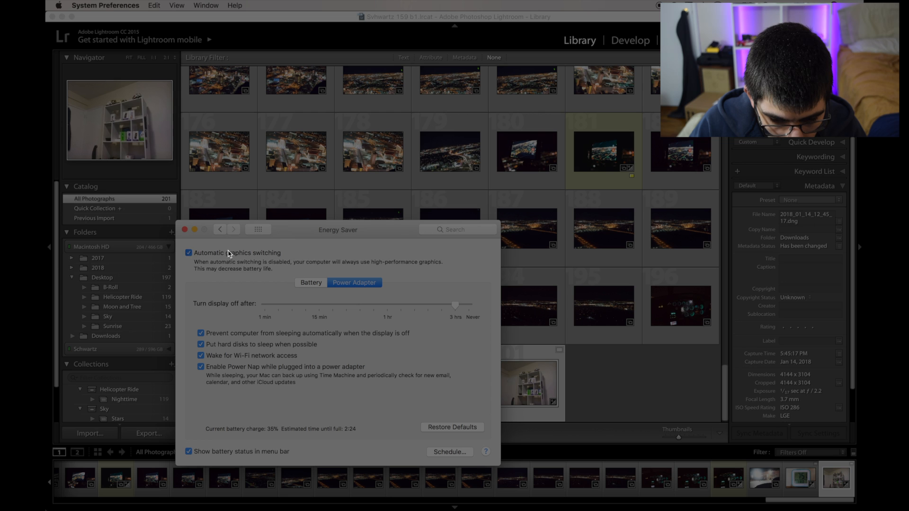
click(228, 254)
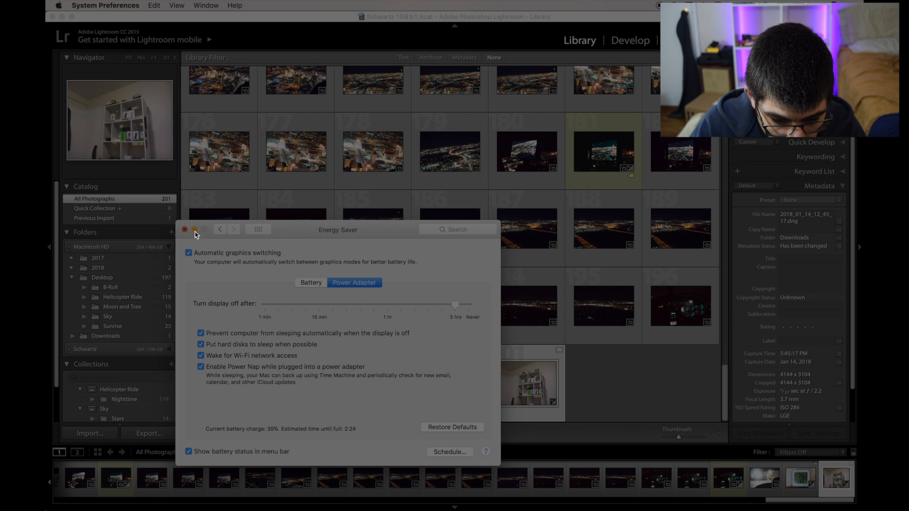
Check the built-in display's brightness options in the system settings and raise the screen brightness
click(225, 231)
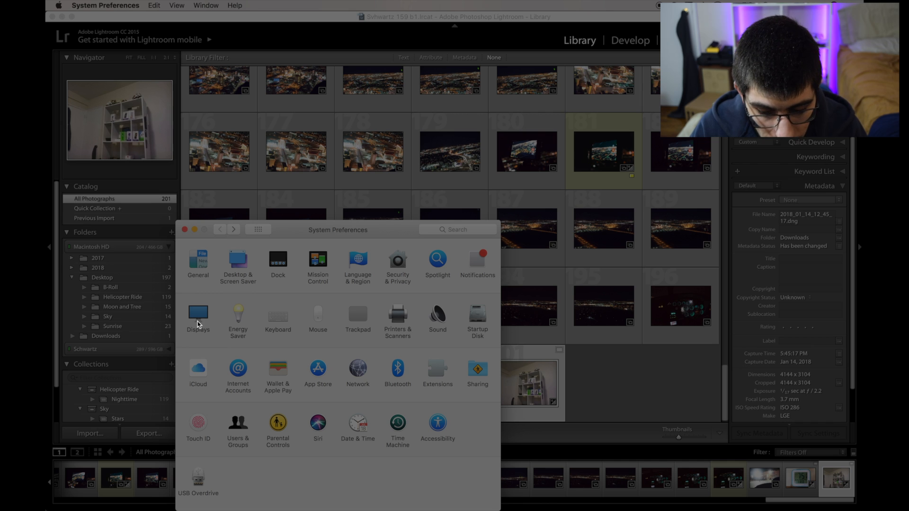
click(198, 325)
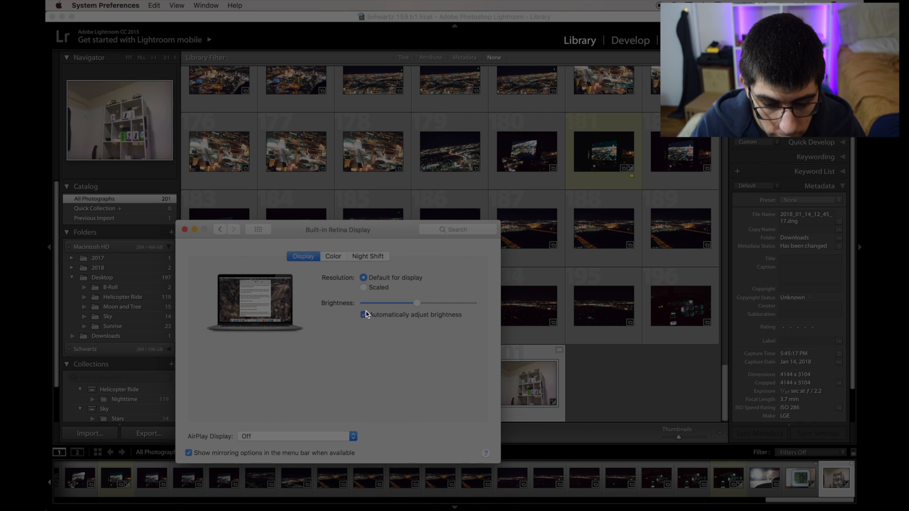
click(220, 230)
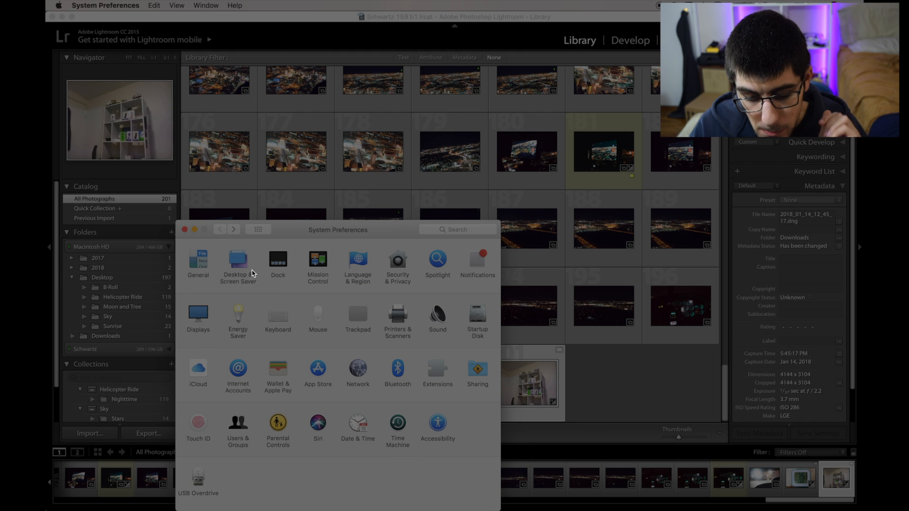
click(238, 320)
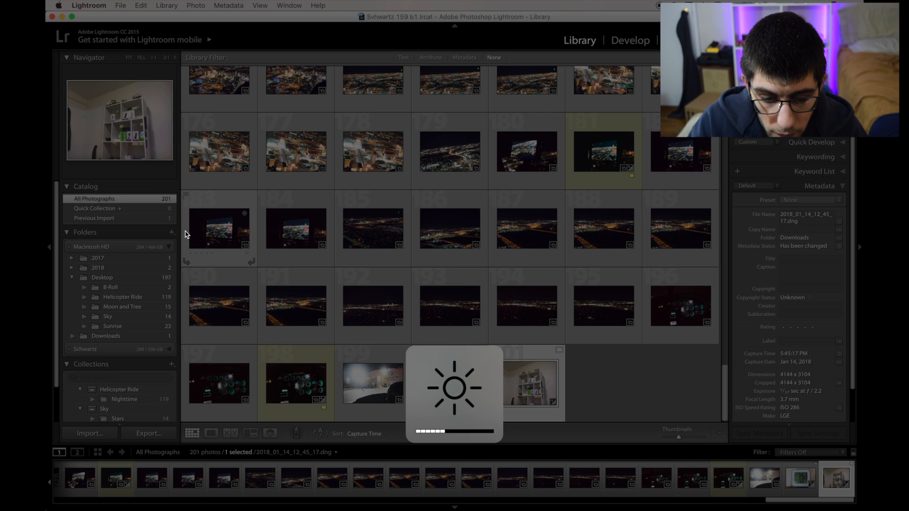
key(XF86MonBrightnessUp)
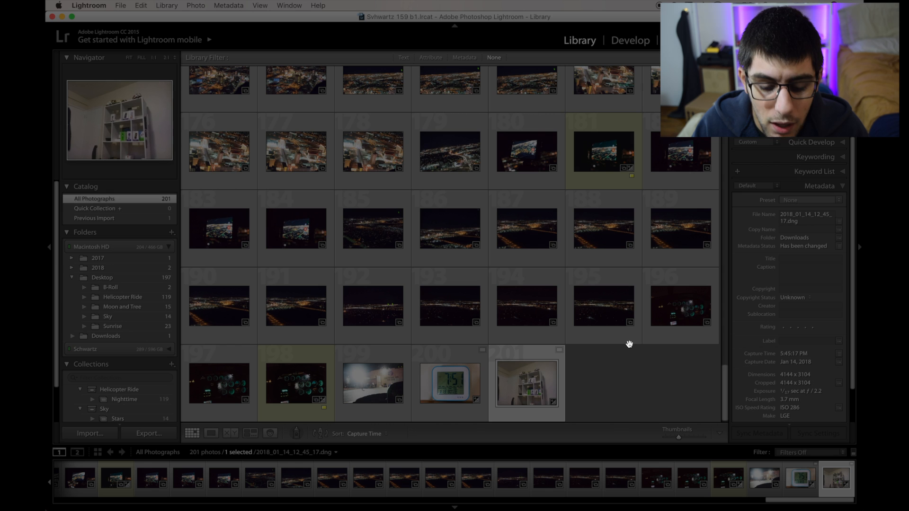
Look through the entire All Photographs grid, from the earliest captures to the latest ones
scroll(629, 344, up, 15)
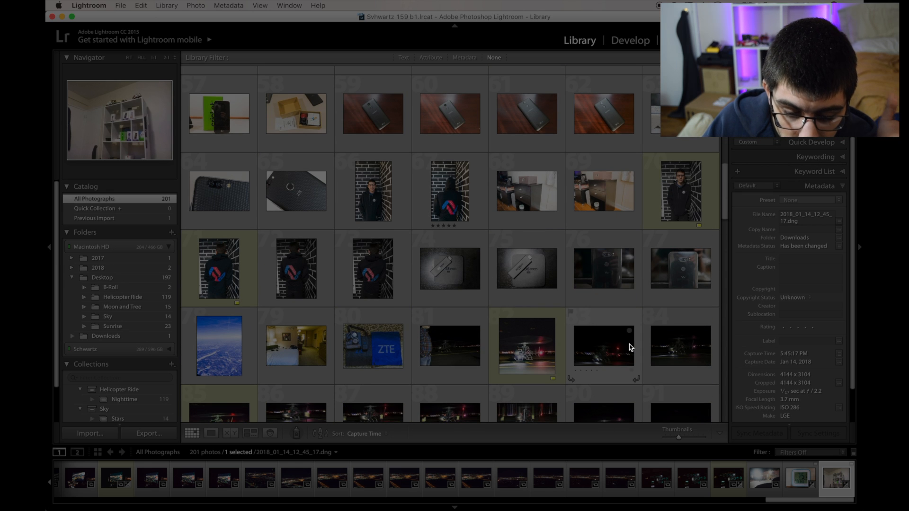
scroll(552, 241, up, 8)
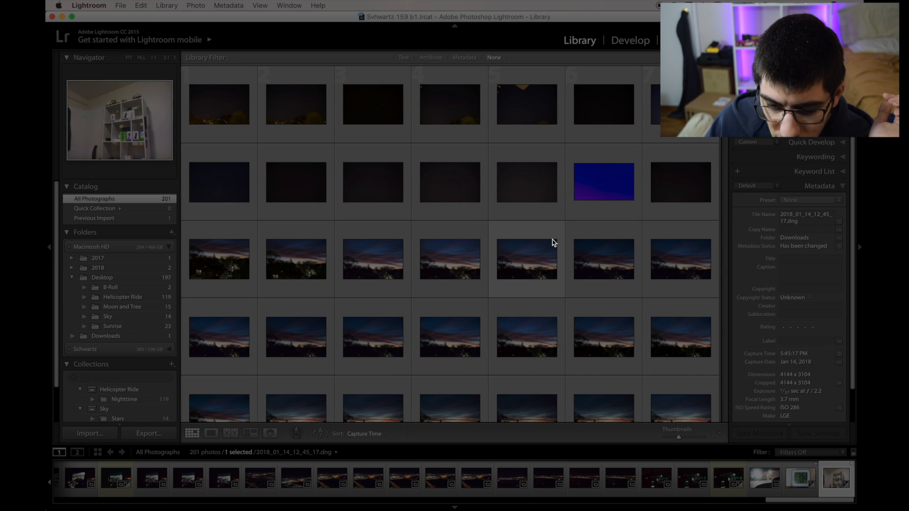
scroll(553, 242, down, 10)
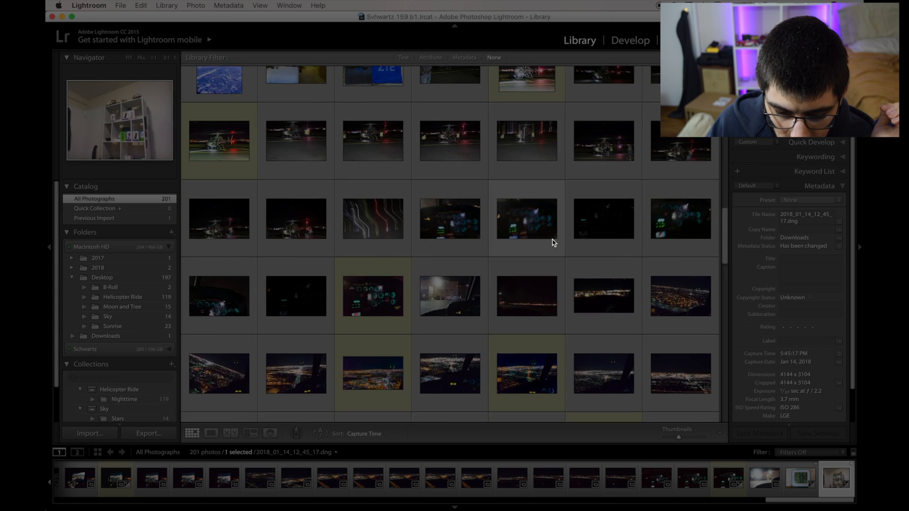
scroll(553, 242, down, 10)
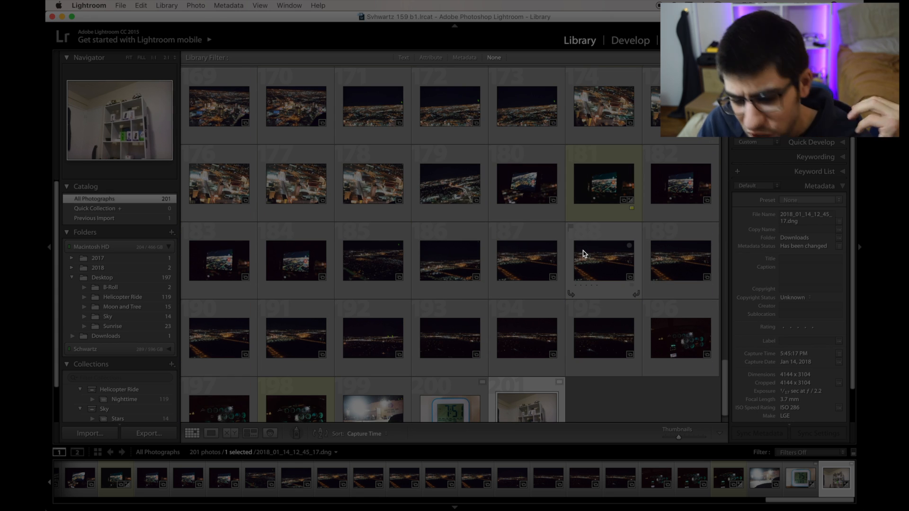
scroll(584, 254, up, 10)
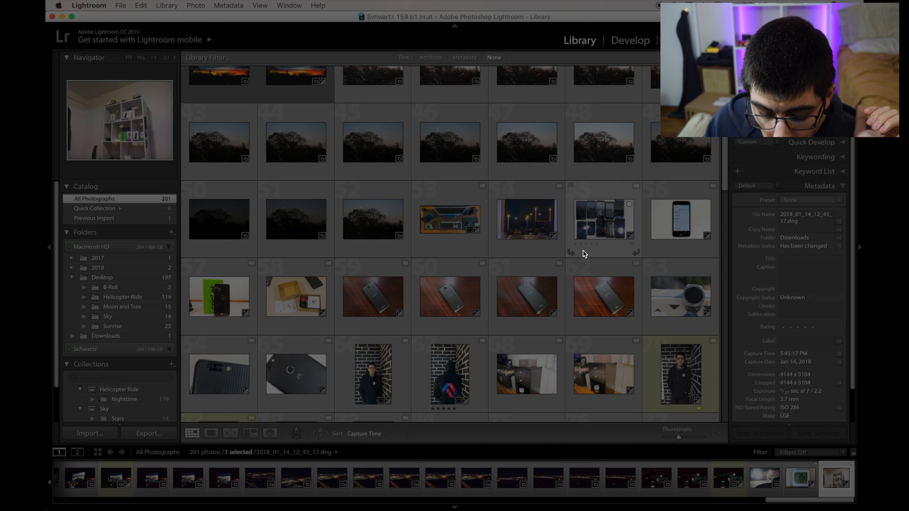
scroll(584, 253, down, 2)
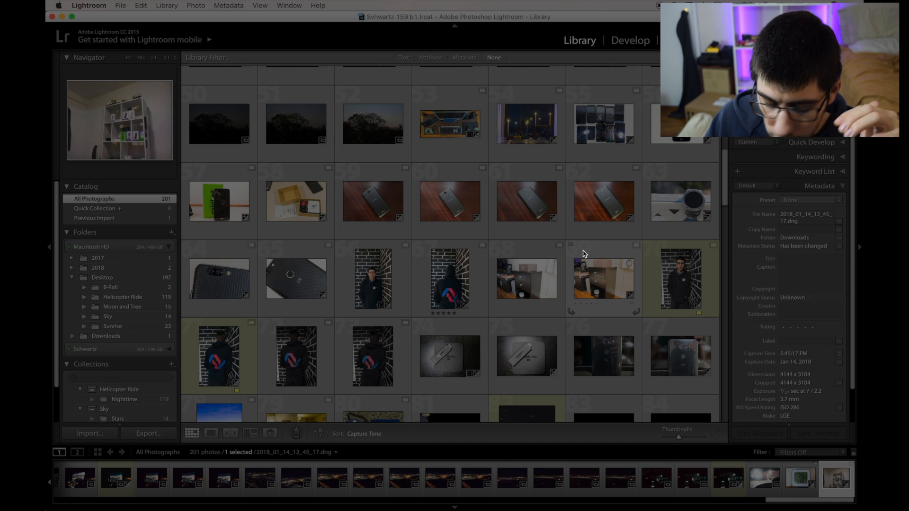
scroll(584, 254, down, 8)
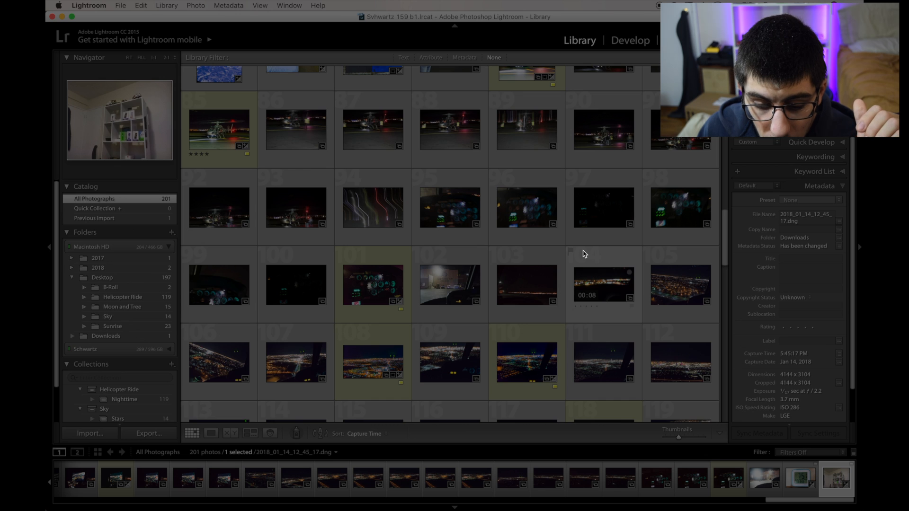
scroll(584, 254, up, 3)
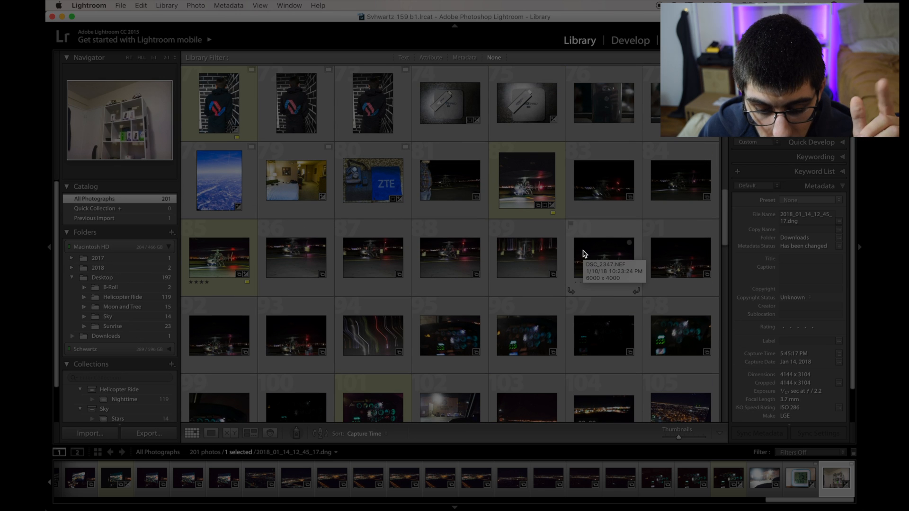
Select the two yellow-labelled helicopter photos in turn, ending on DSC_2342.NEF, and look over the rest of the grid
click(552, 198)
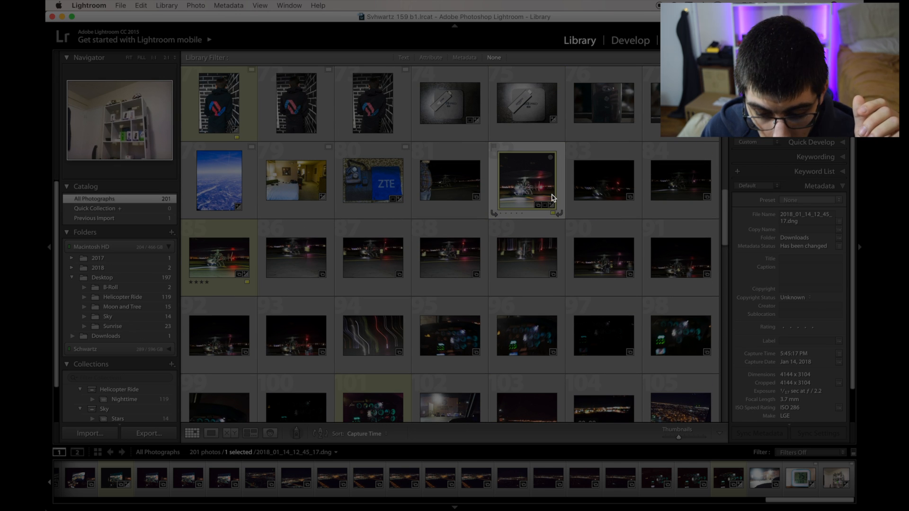
click(219, 263)
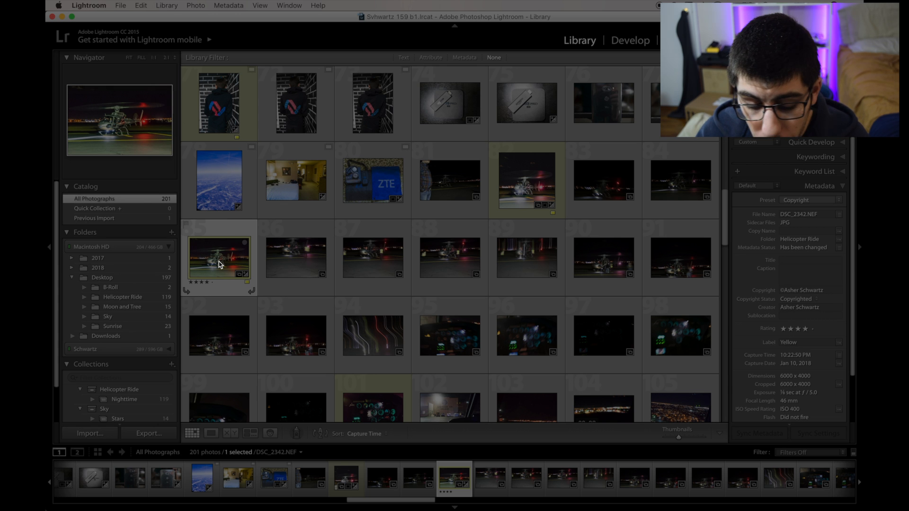
scroll(219, 264, down, 20)
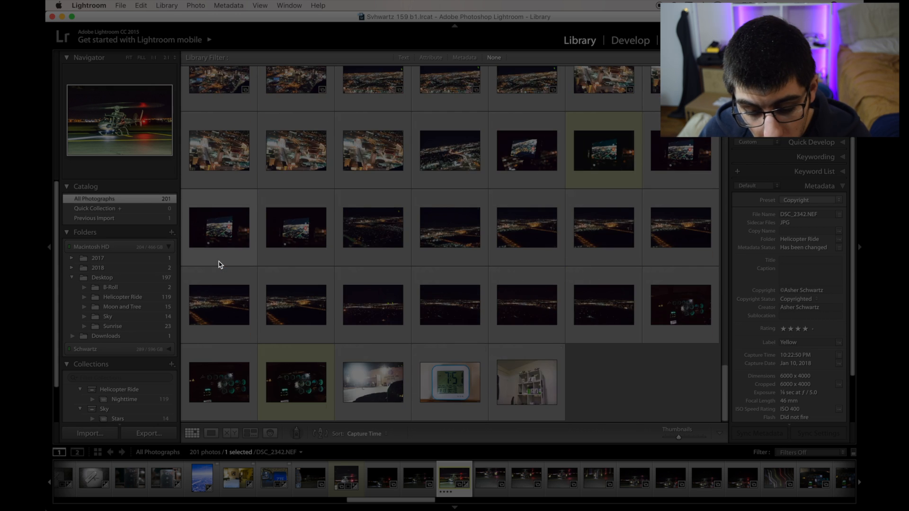
scroll(219, 264, up, 20)
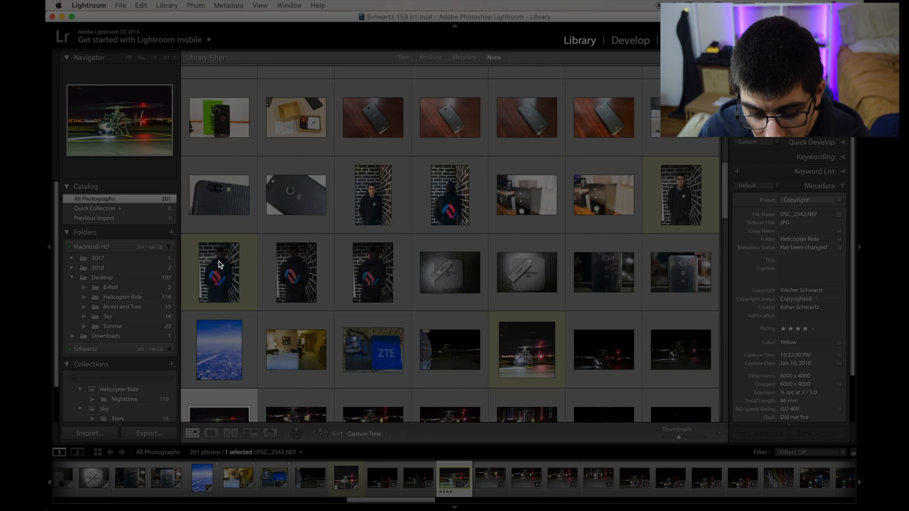
scroll(219, 264, up, 2)
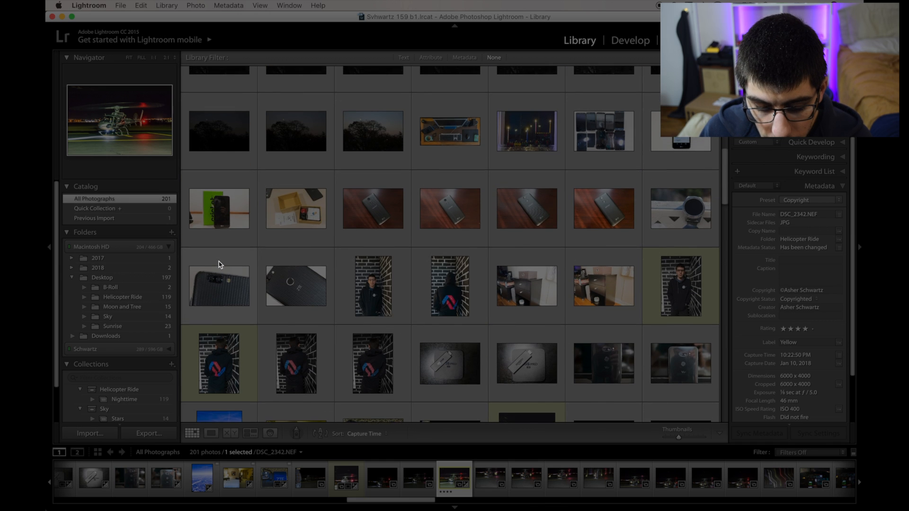
scroll(218, 264, up, 1)
scroll(219, 264, down, 20)
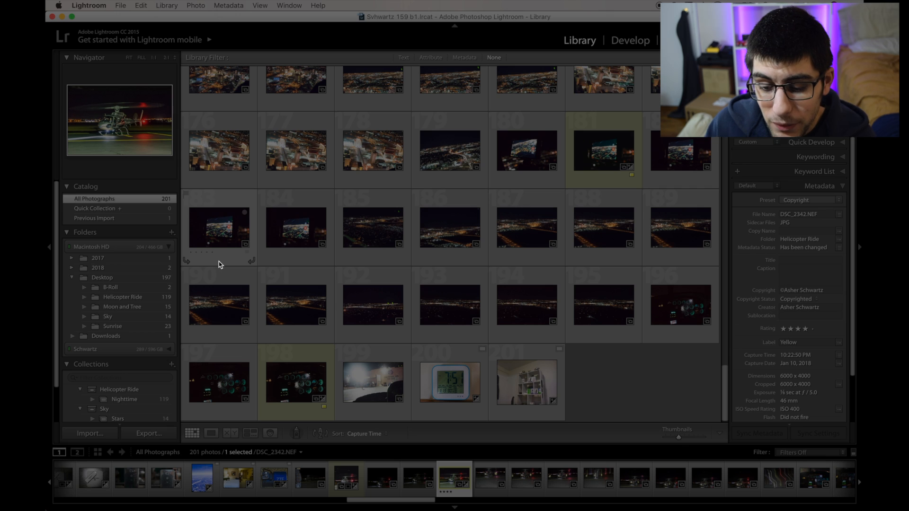
click(660, 5)
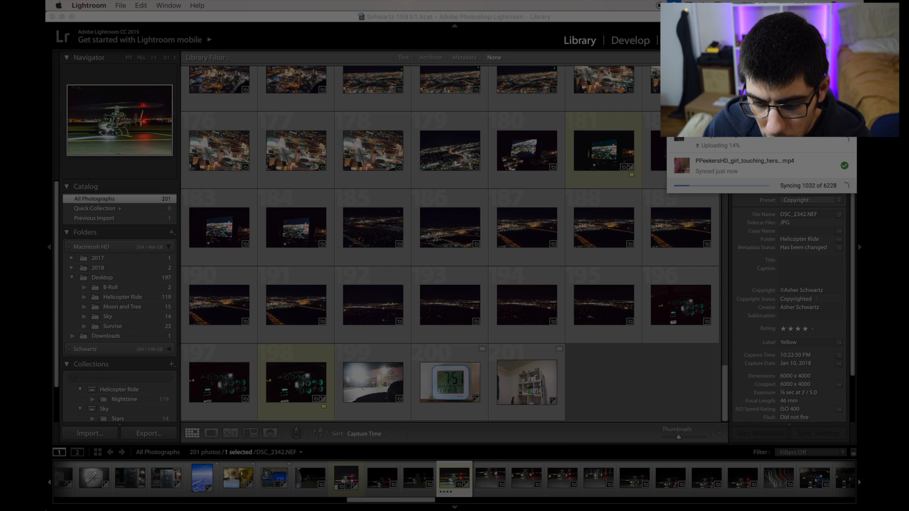
key(Escape)
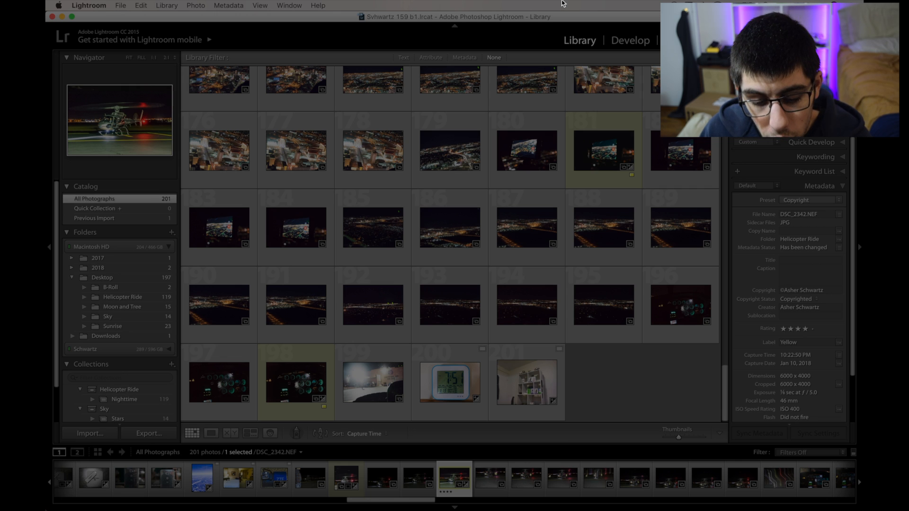
View the clock photo DSC_2459.NEF enlarged in Loupe view and return to the photo grid
click(439, 395)
double_click(439, 395)
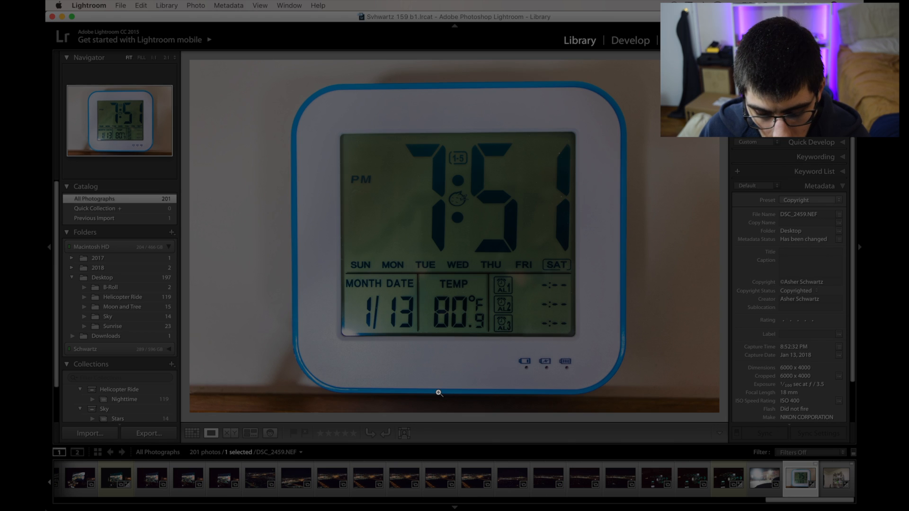
click(438, 393)
click(438, 394)
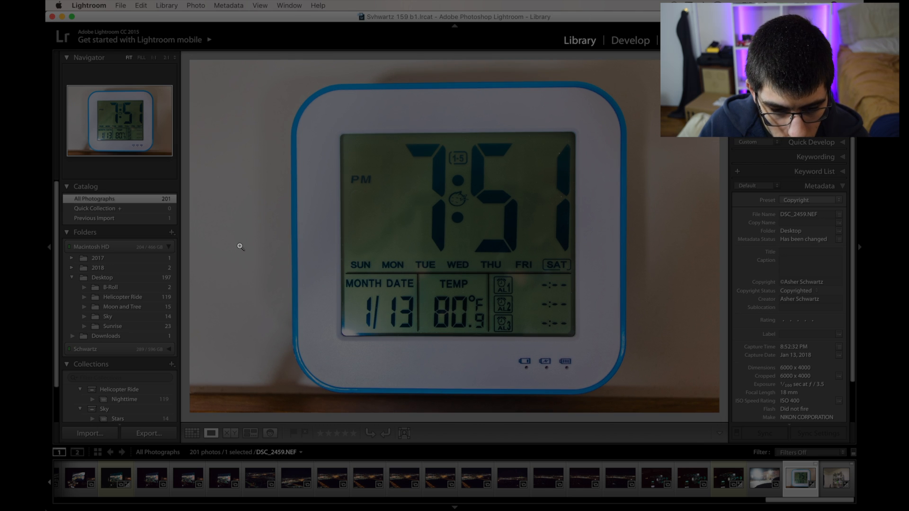
key(g)
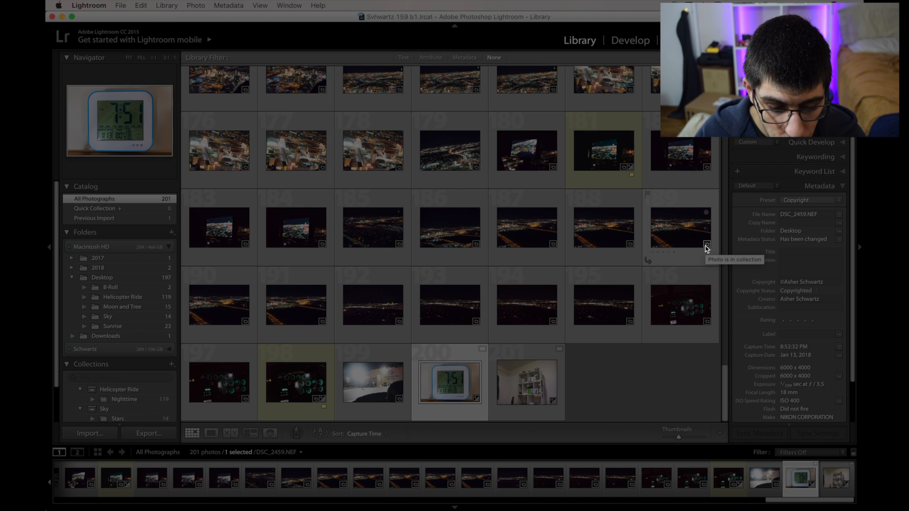
Select the whole run of helicopter ride photos from DSC_2456.NEF back to photo 81
scroll(483, 222, up, 2)
scroll(483, 222, down, 2)
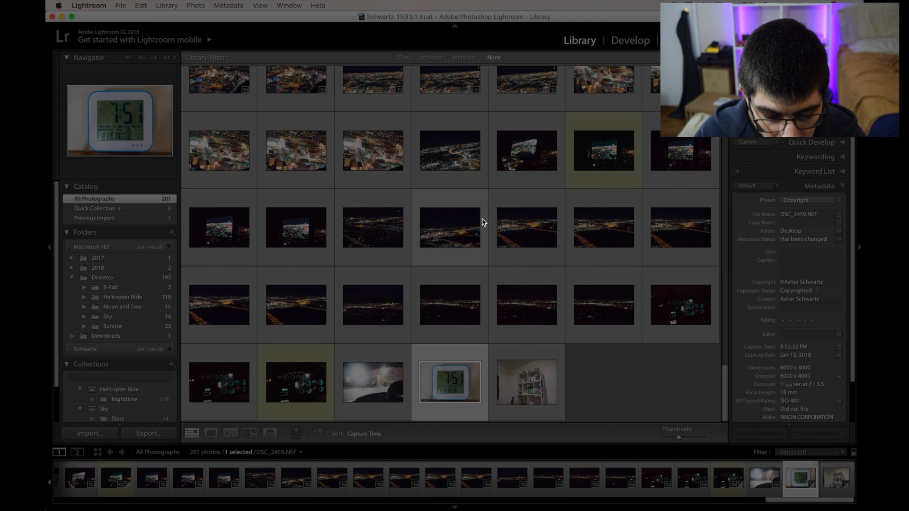
click(365, 376)
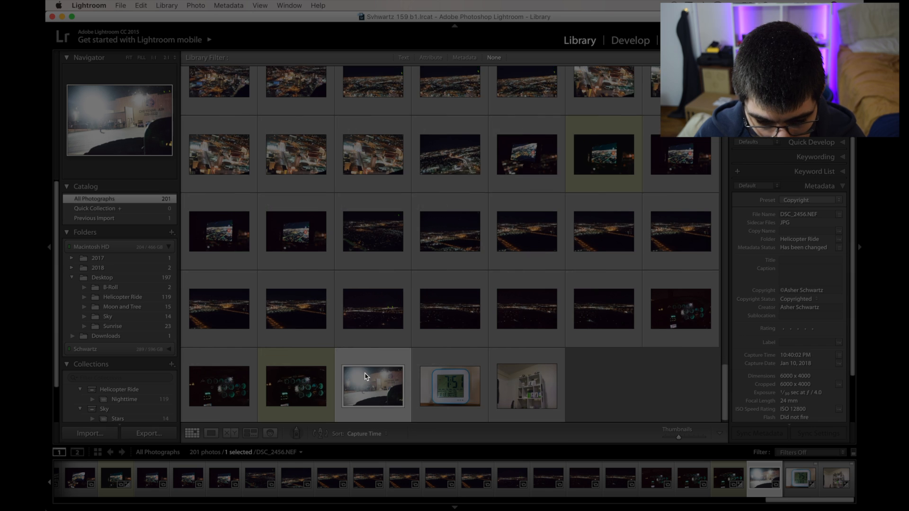
scroll(365, 377, up, 10)
scroll(364, 376, up, 15)
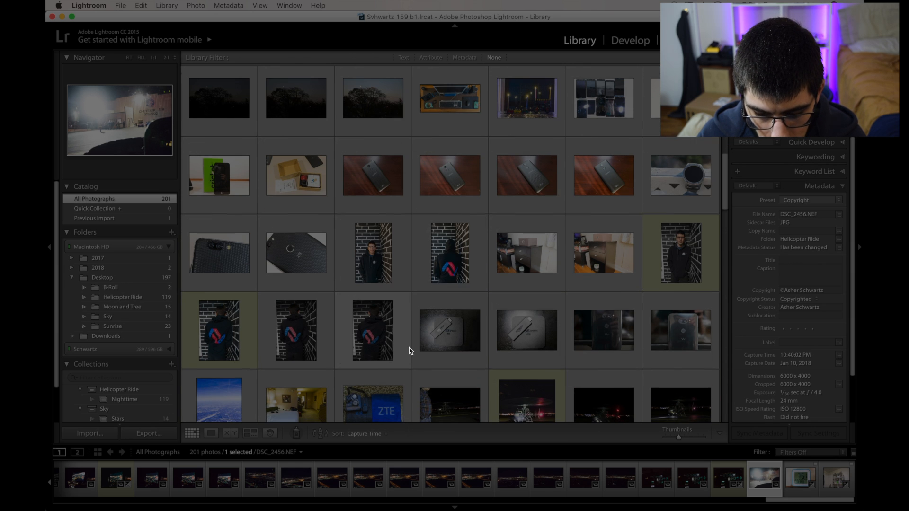
scroll(436, 308, down, 3)
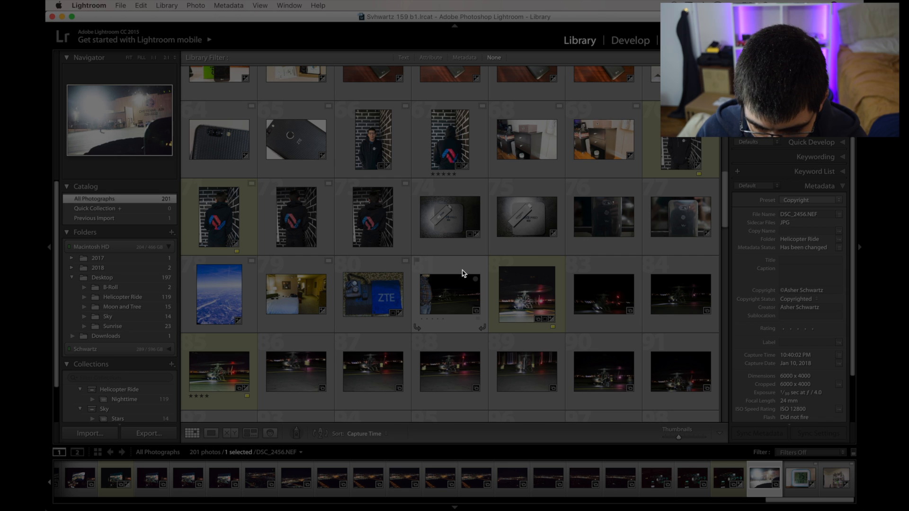
shift+click(463, 274)
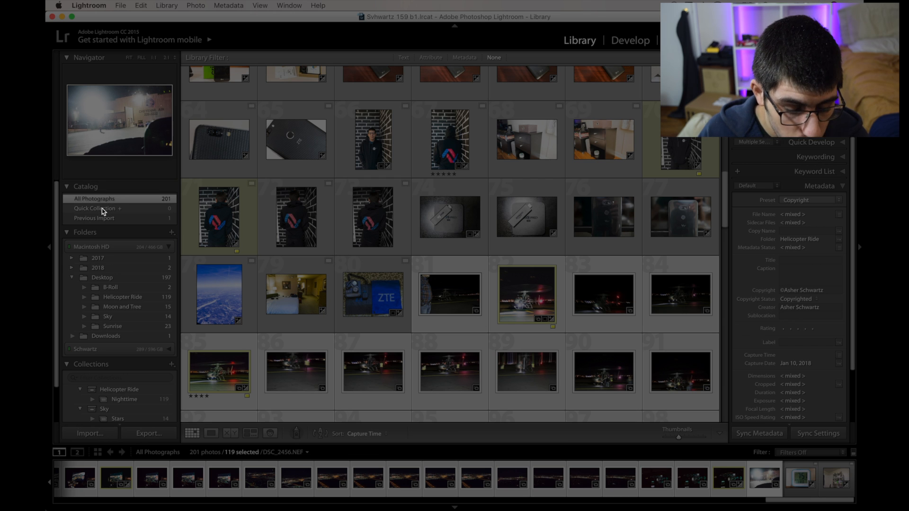
Collapse the Folders list and expand it again
click(68, 232)
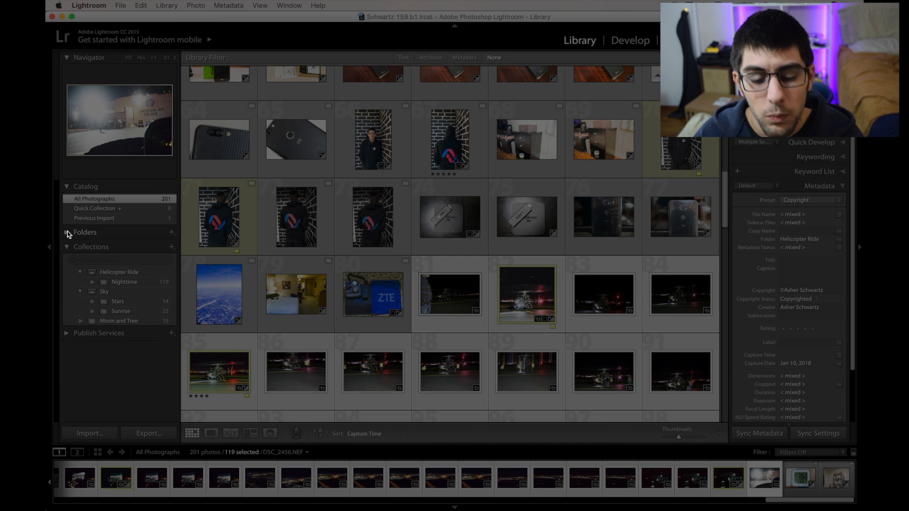
click(68, 232)
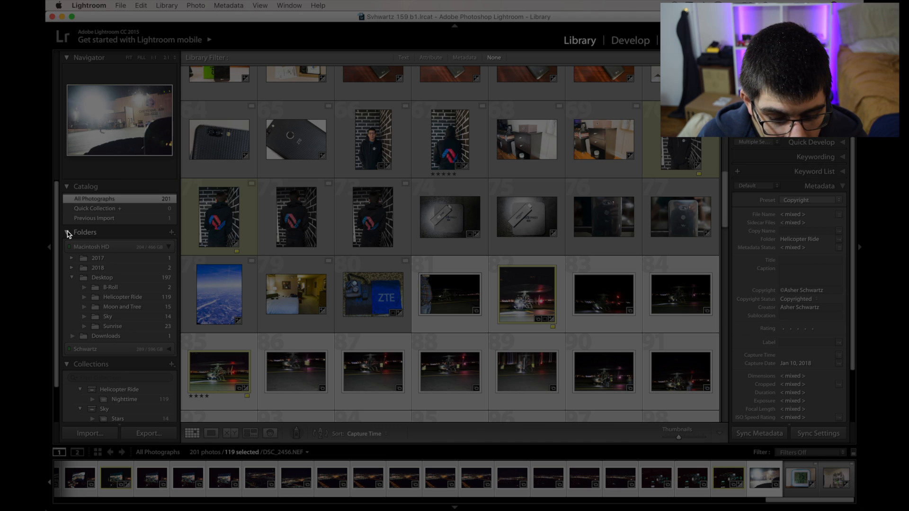
Collapse the Folders list and show the photos of the Moon and Tree collection
click(67, 233)
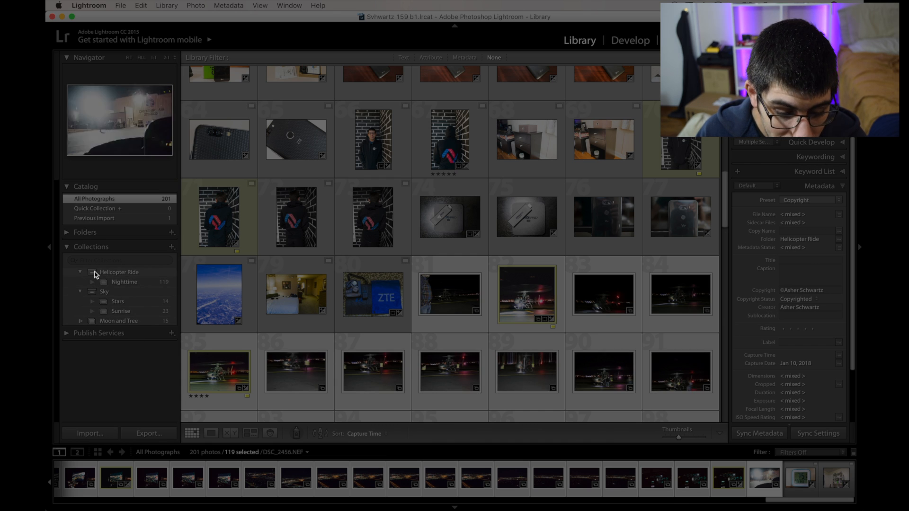
click(172, 248)
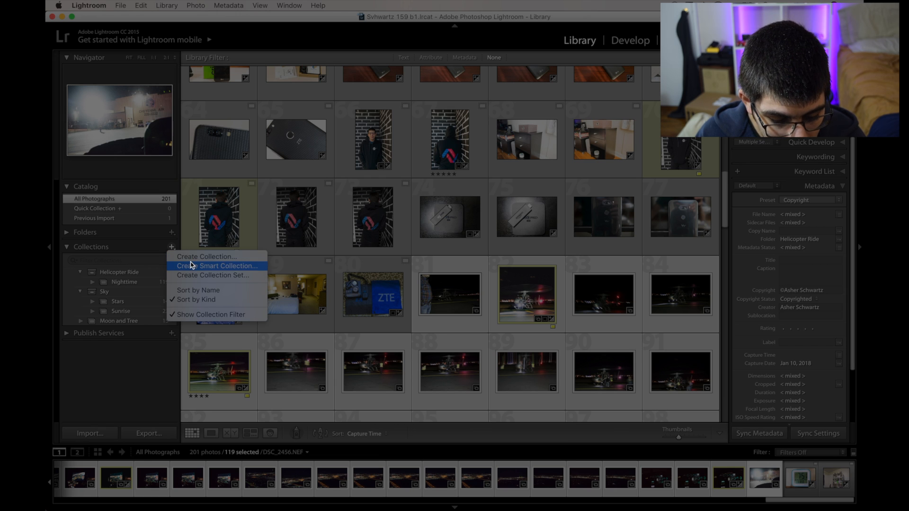
click(110, 329)
click(114, 322)
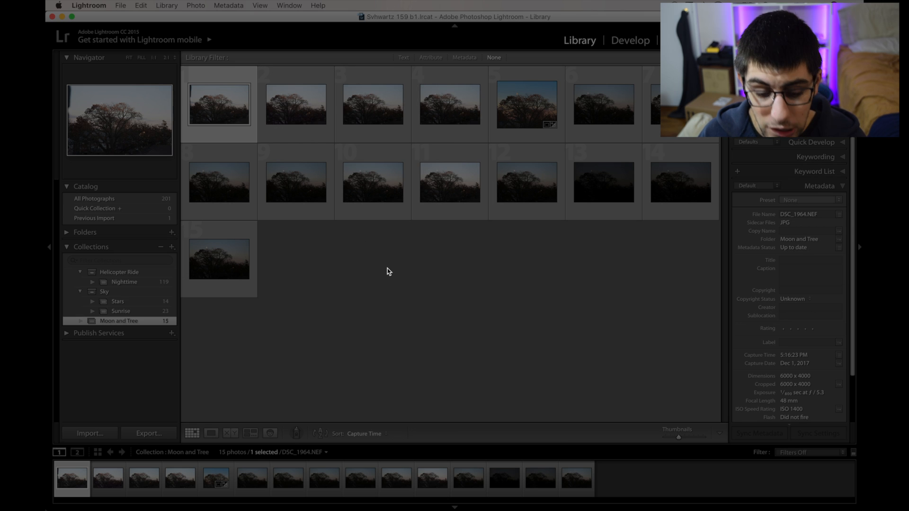
Return to All Photographs and select the whole run of Moon and Tree photos, from photo 38 to photo 52
click(158, 208)
click(157, 200)
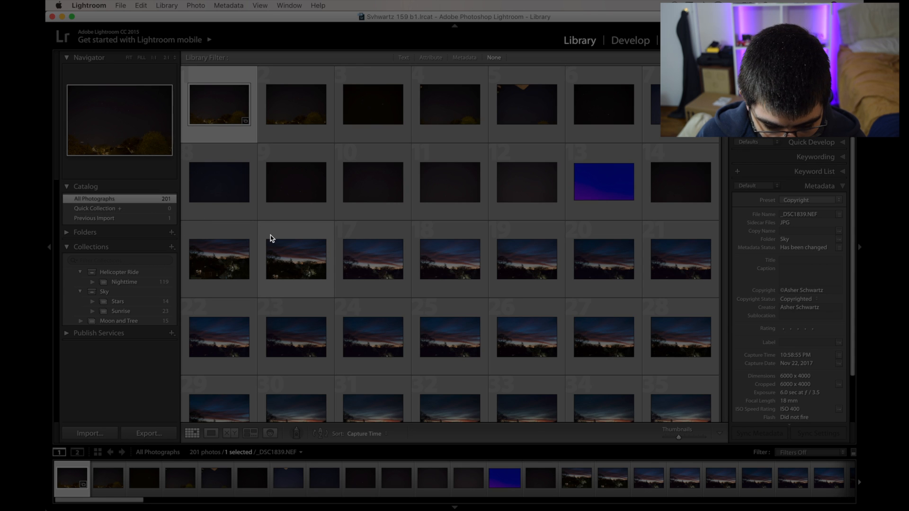
scroll(272, 238, down, 2)
scroll(271, 238, down, 10)
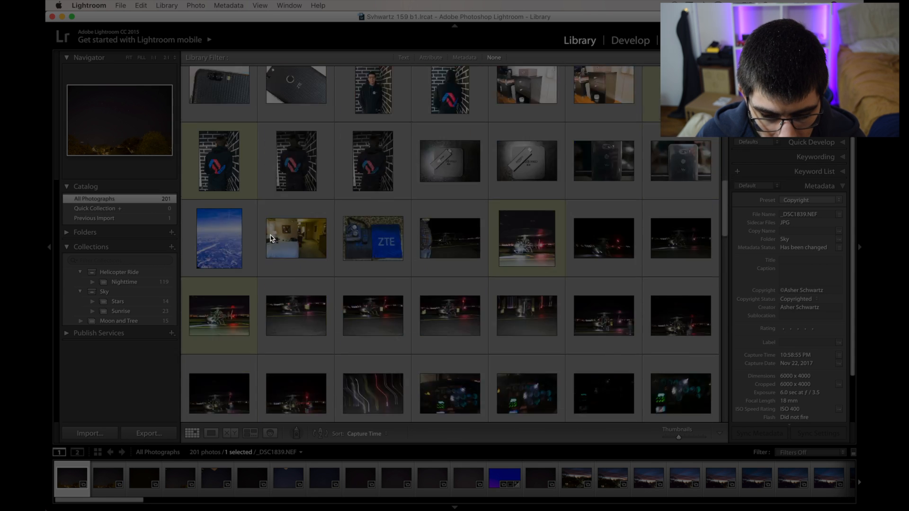
scroll(270, 237, up, 5)
scroll(354, 204, up, 4)
click(361, 166)
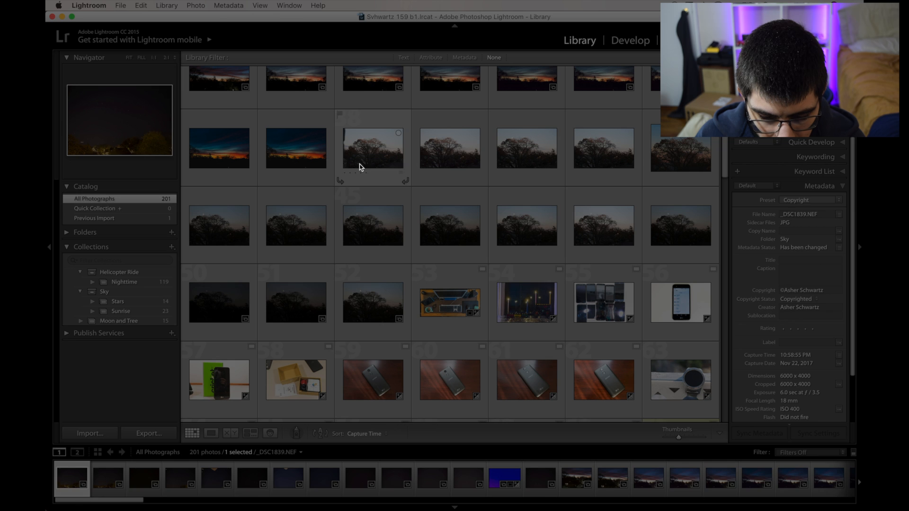
shift+click(367, 314)
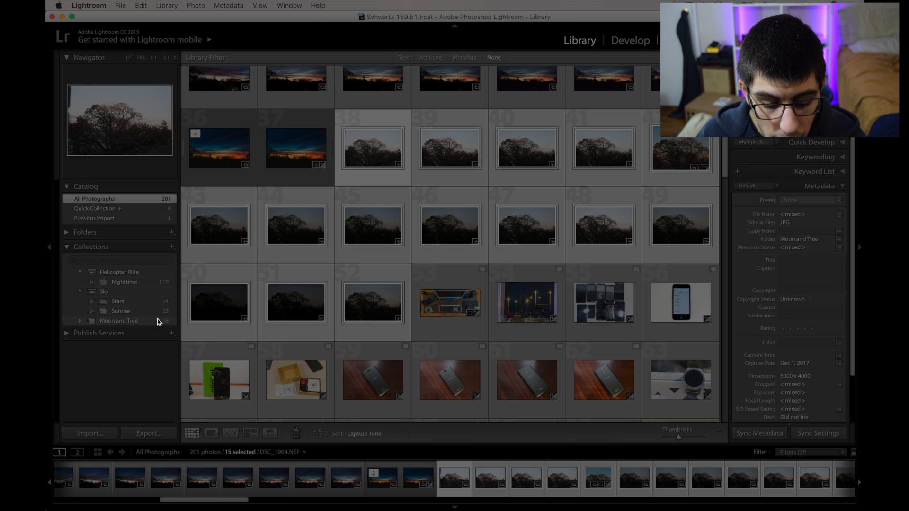
drag(371, 311, 345, 316)
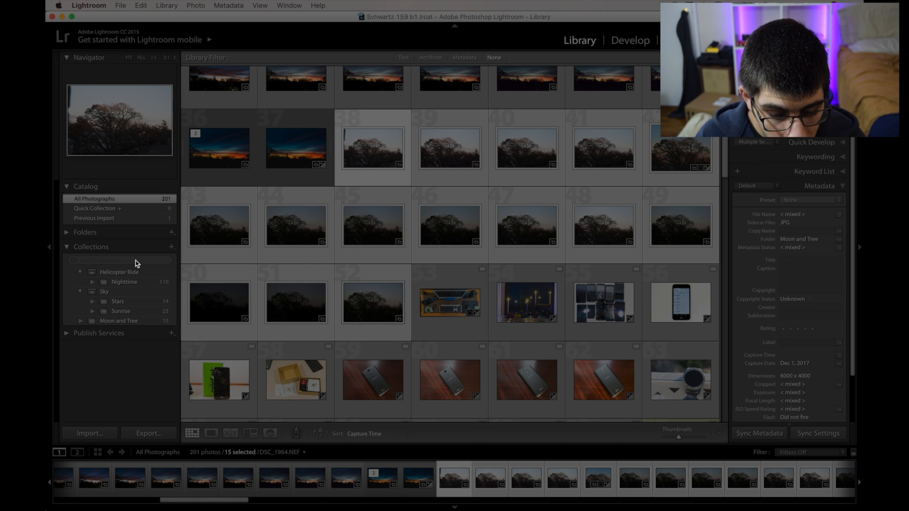
click(173, 247)
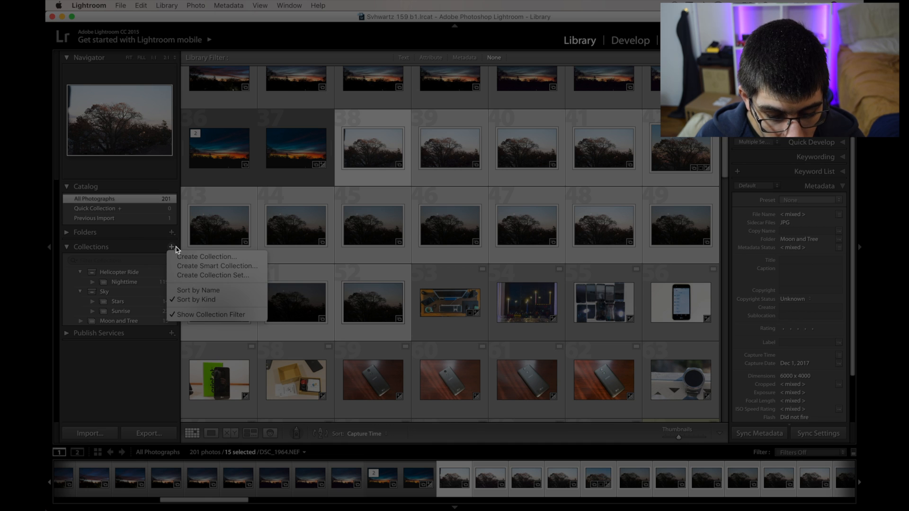
click(226, 276)
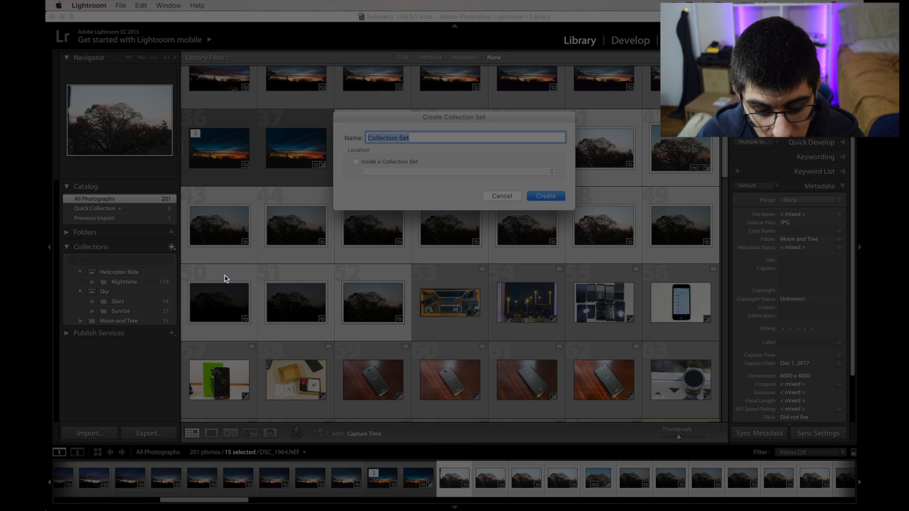
click(515, 199)
Show the Helicopter Ride collection set and look through its photos to the end and back to the start
click(130, 275)
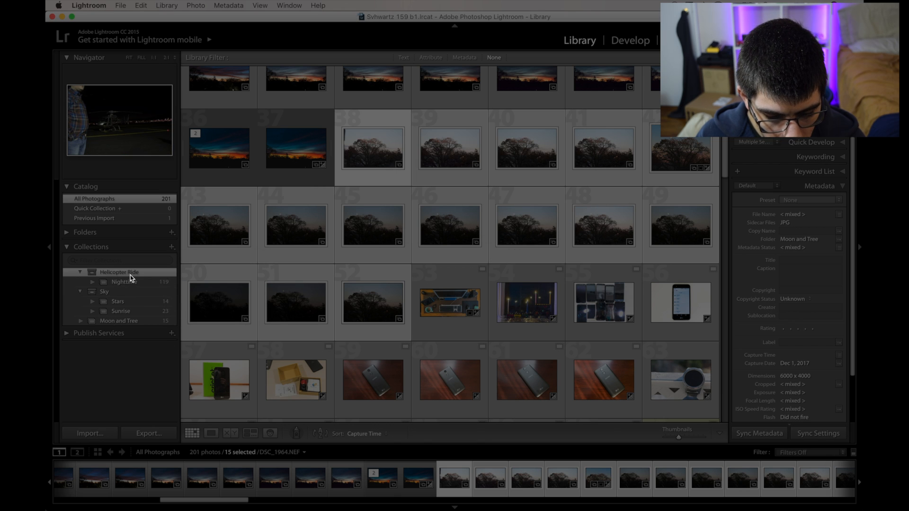
right_click(131, 276)
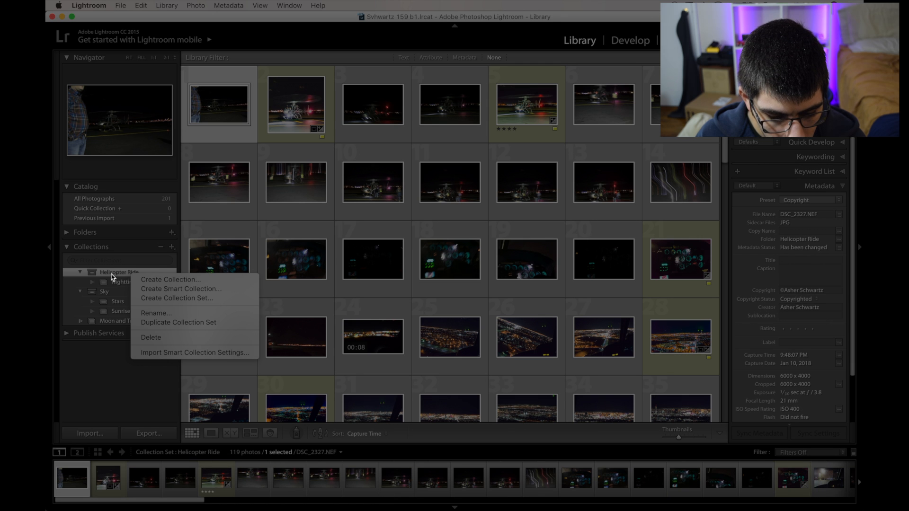
click(111, 275)
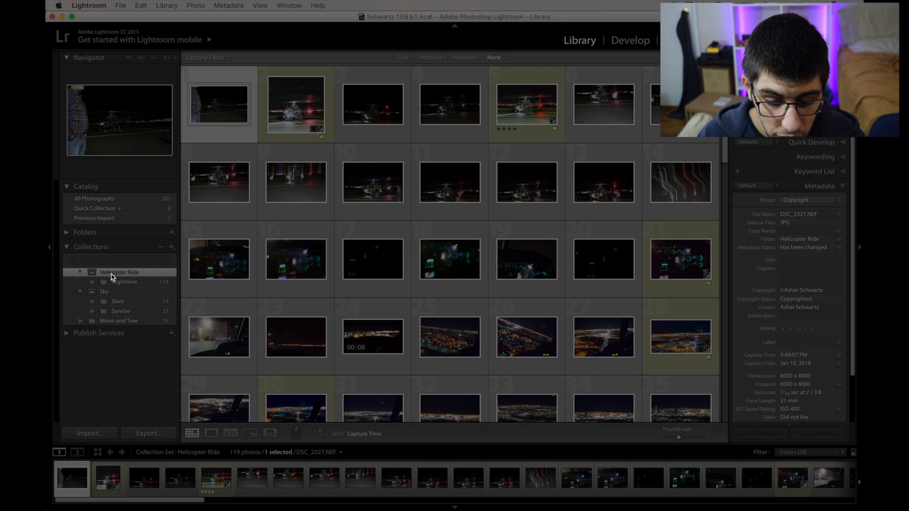
scroll(493, 203, down, 10)
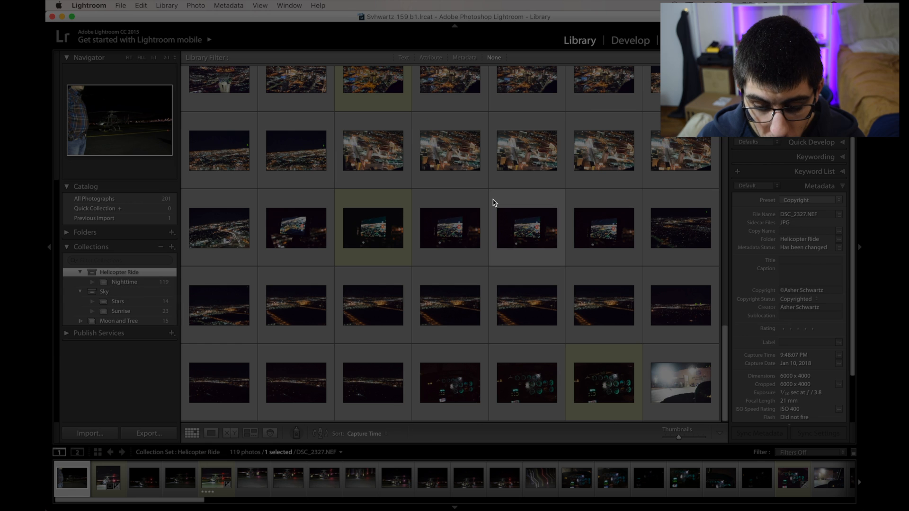
scroll(493, 202, up, 10)
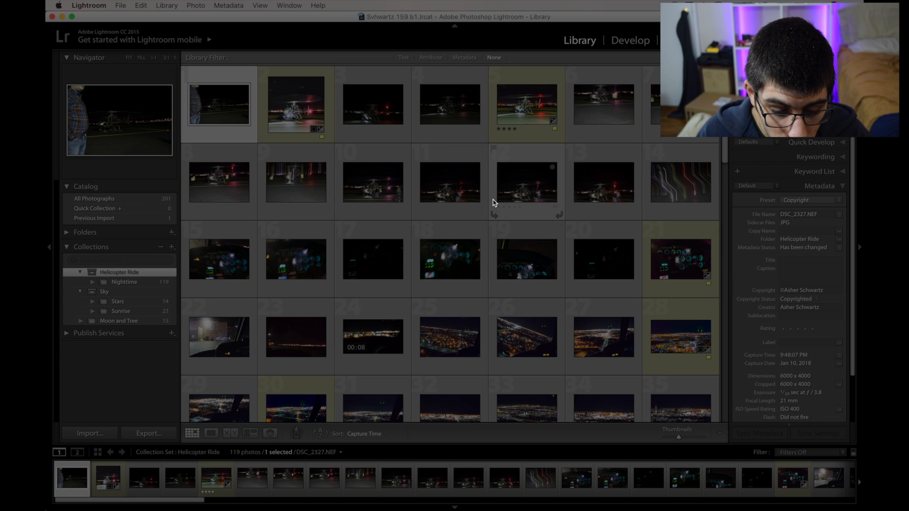
View the Nighttime collection and return to its parent set, Helicopter Ride, checking the options for creating collections
click(167, 284)
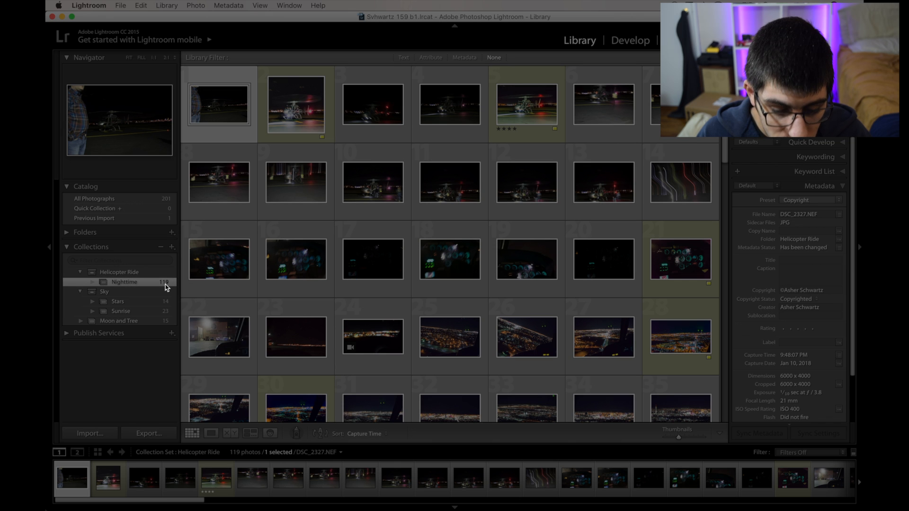
right_click(166, 286)
click(142, 277)
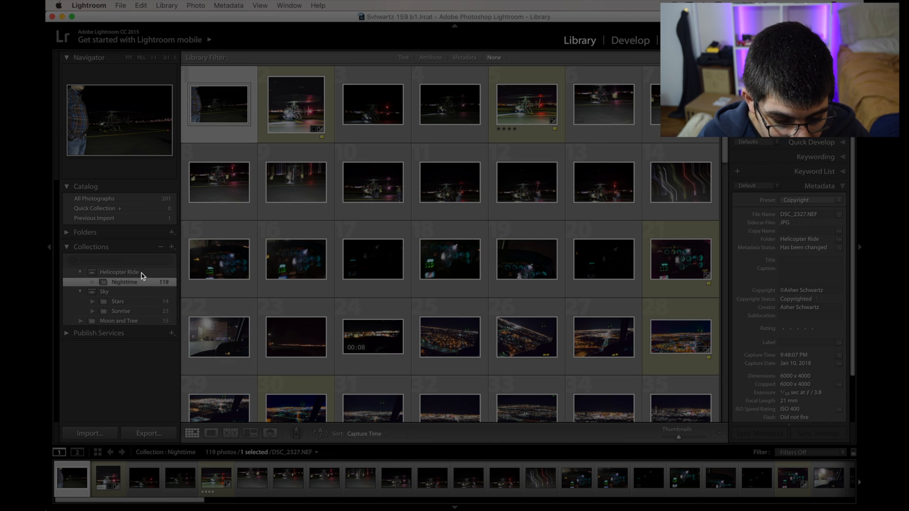
click(141, 274)
click(172, 247)
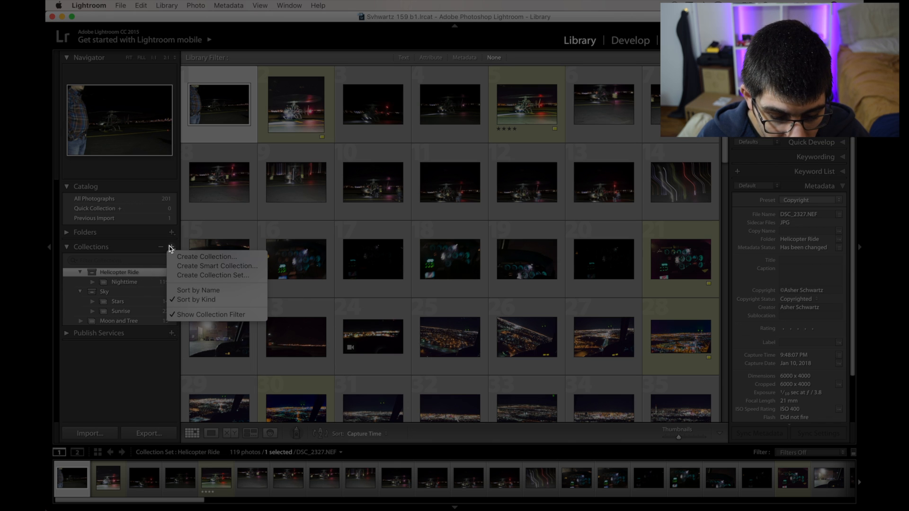
click(132, 273)
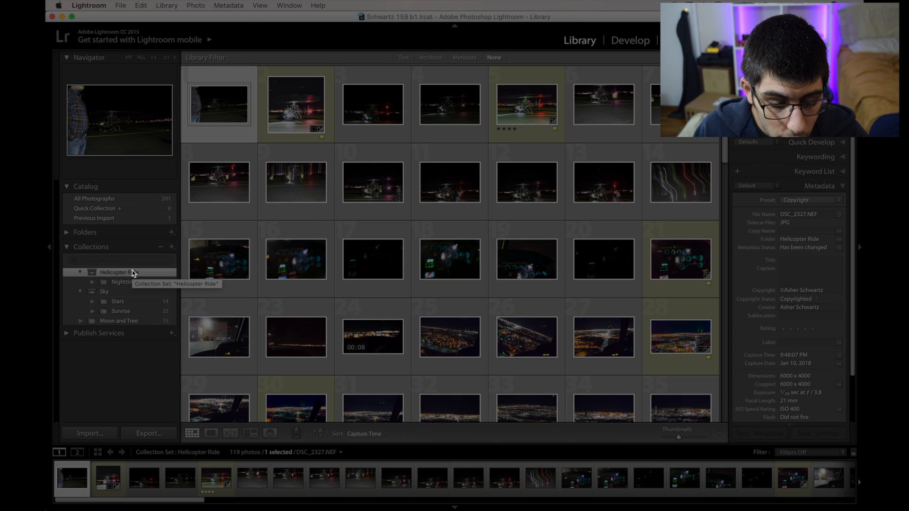
Compare the Nighttime collection with the Helicopter Ride set by switching between them, ending on Nighttime
click(134, 282)
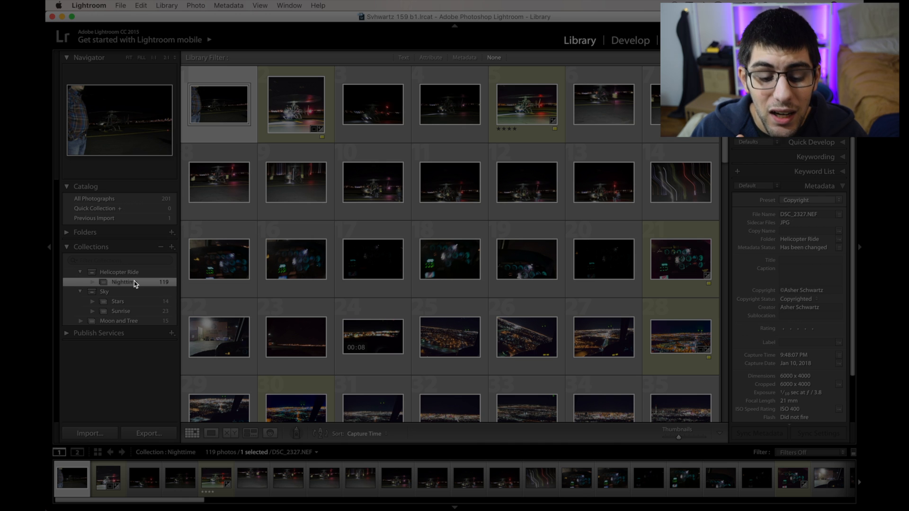
click(172, 246)
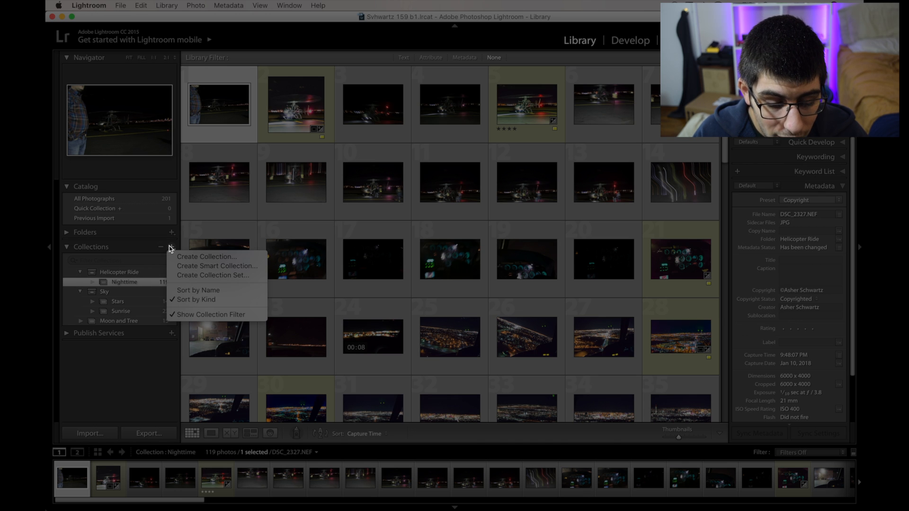
click(147, 254)
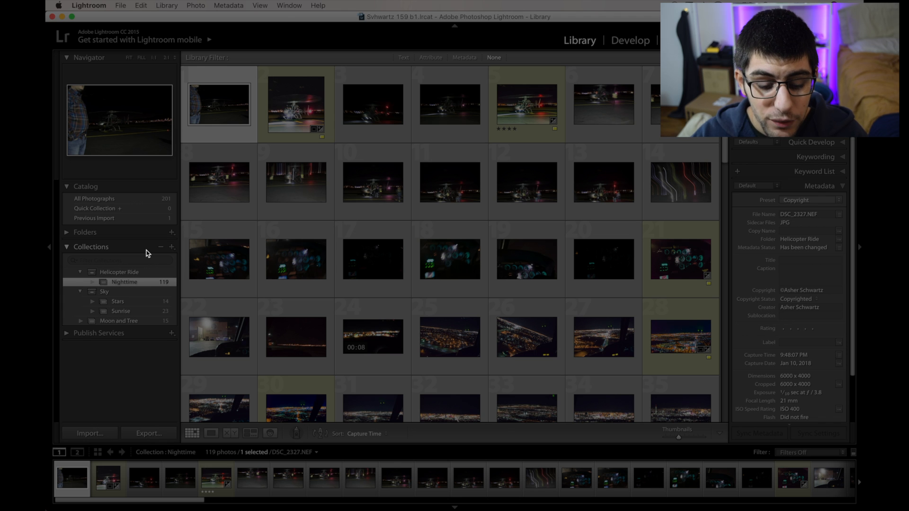
click(160, 276)
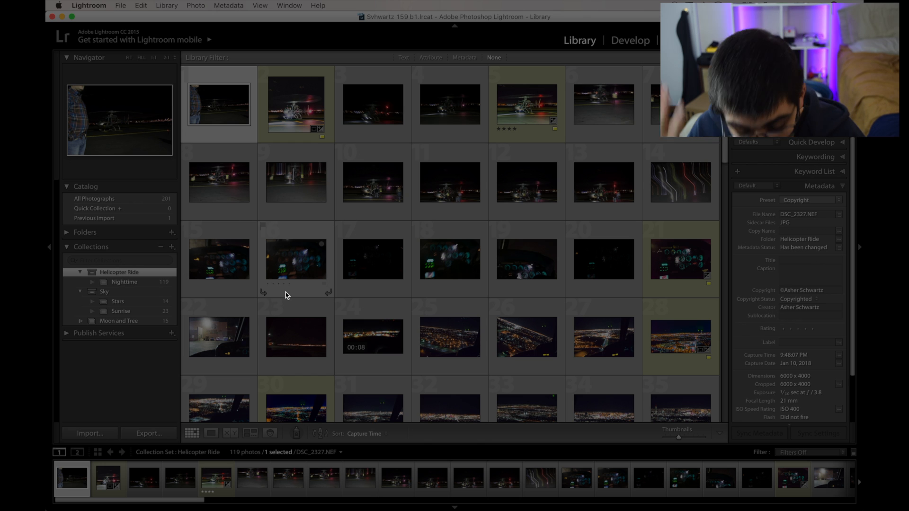
click(166, 283)
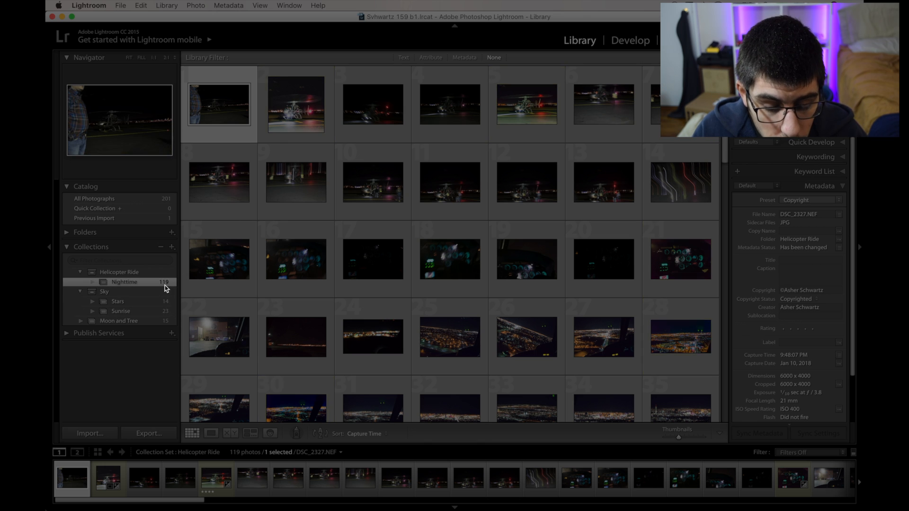
View the Stars and Sunrise collections of the Sky set in turn and return to All Photographs
click(131, 202)
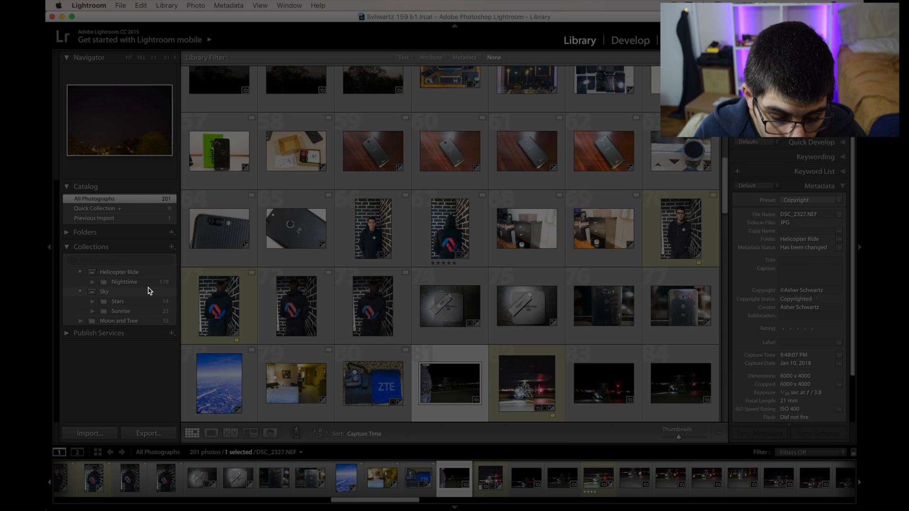
click(149, 302)
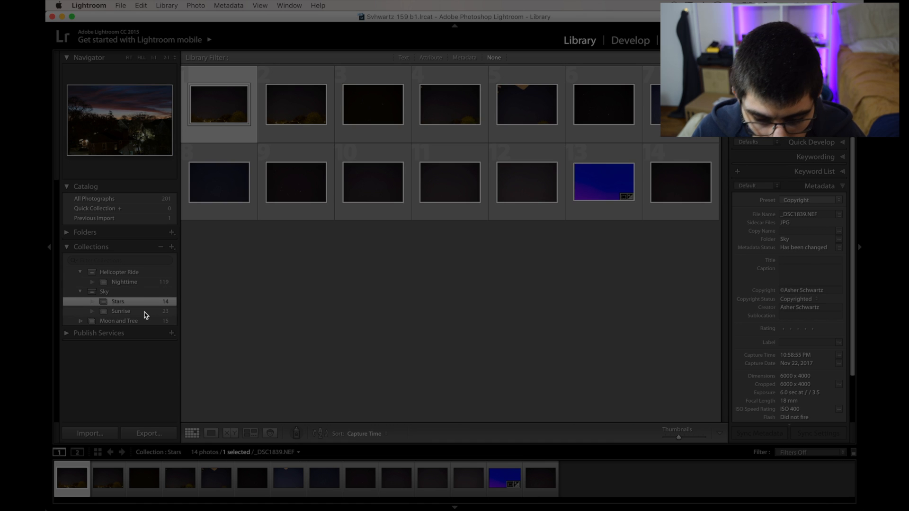
click(144, 312)
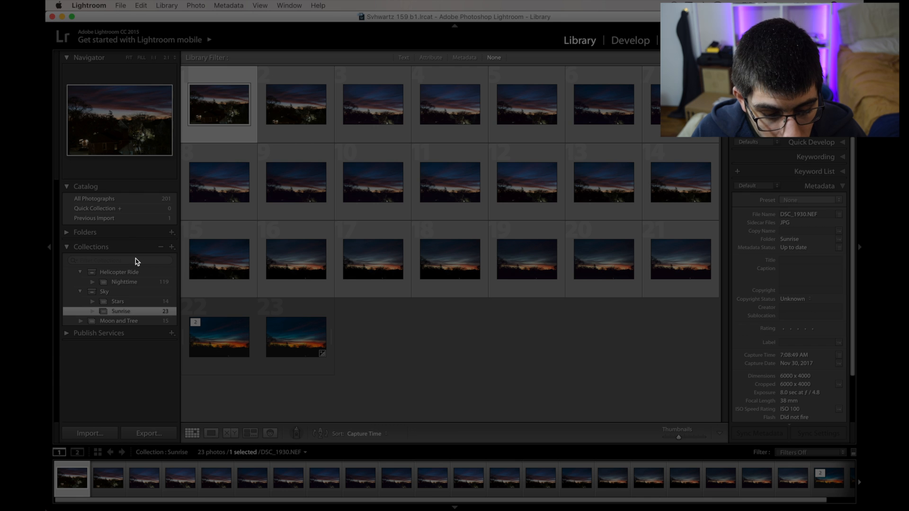
click(143, 208)
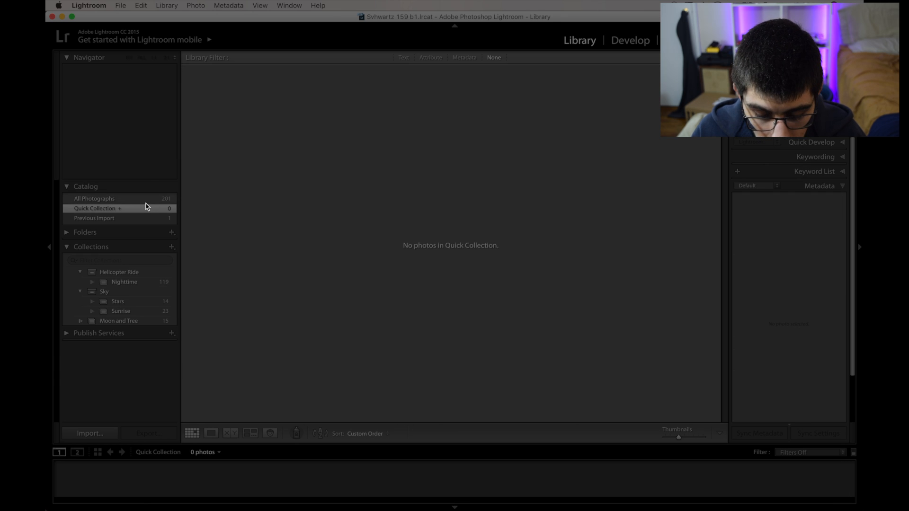
click(146, 202)
Set the copyright status of sunrise photo DSC_1931.NEF to Copyrighted and apply the Copyright metadata preset to it
click(317, 243)
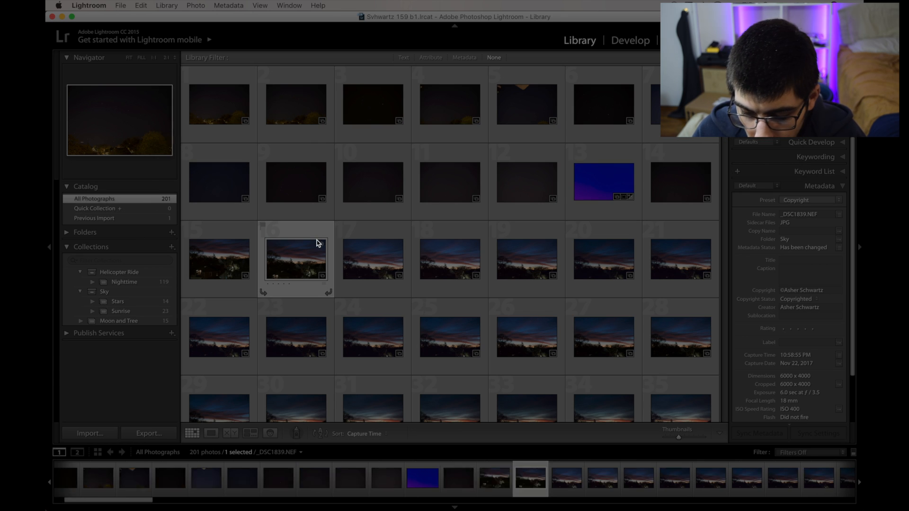
click(799, 300)
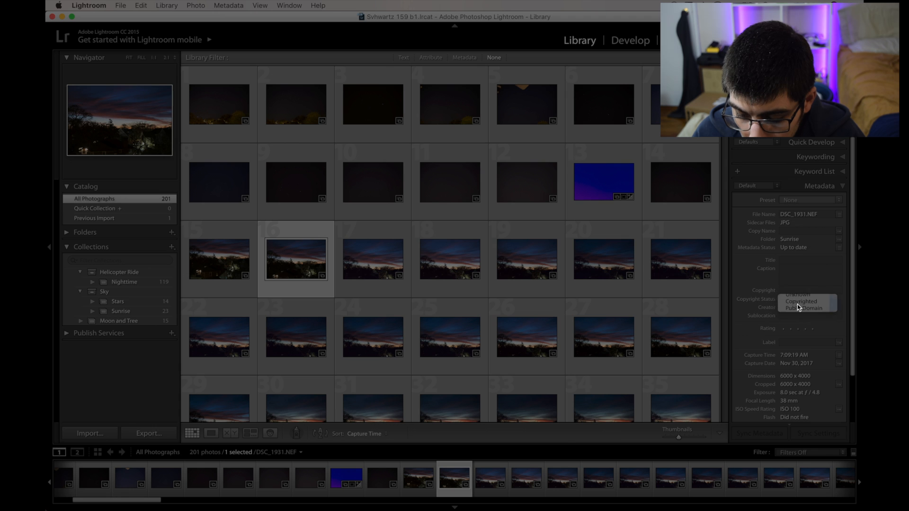
click(798, 305)
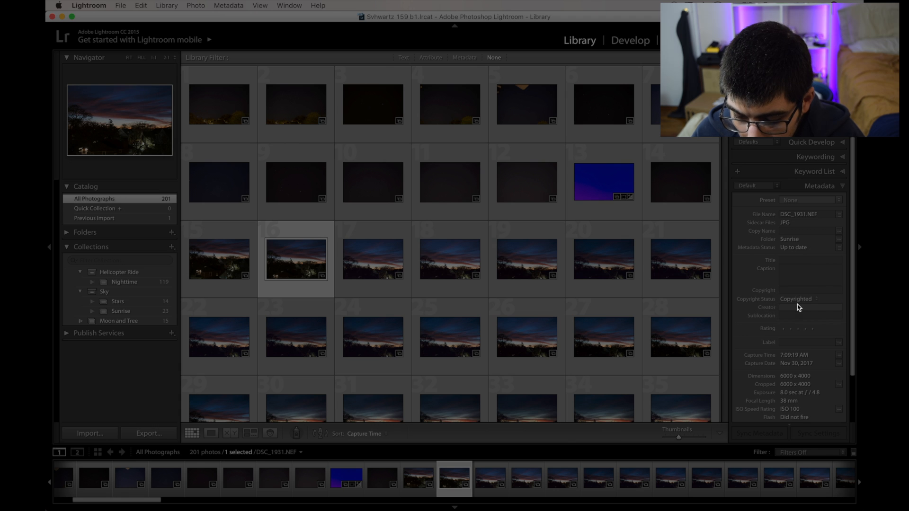
click(791, 201)
click(792, 213)
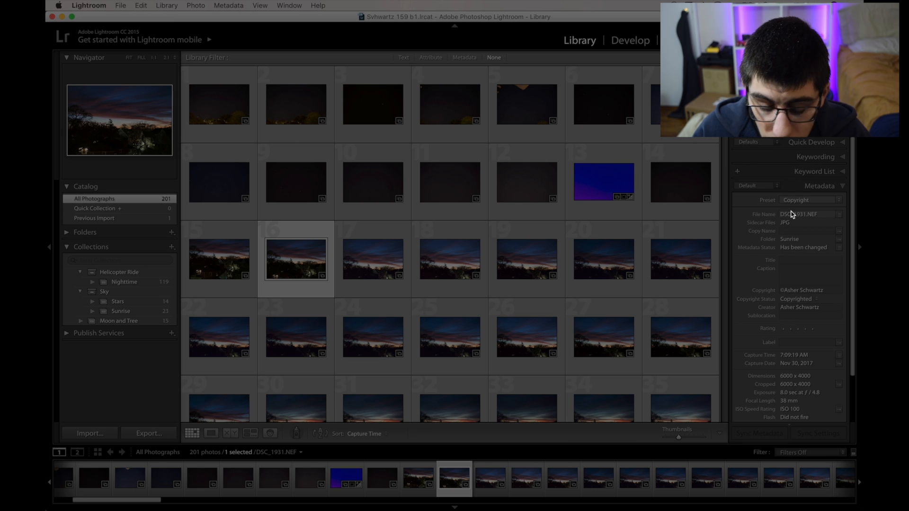
Select all photos in the catalog and apply the Copyright metadata preset to them
key(super+a)
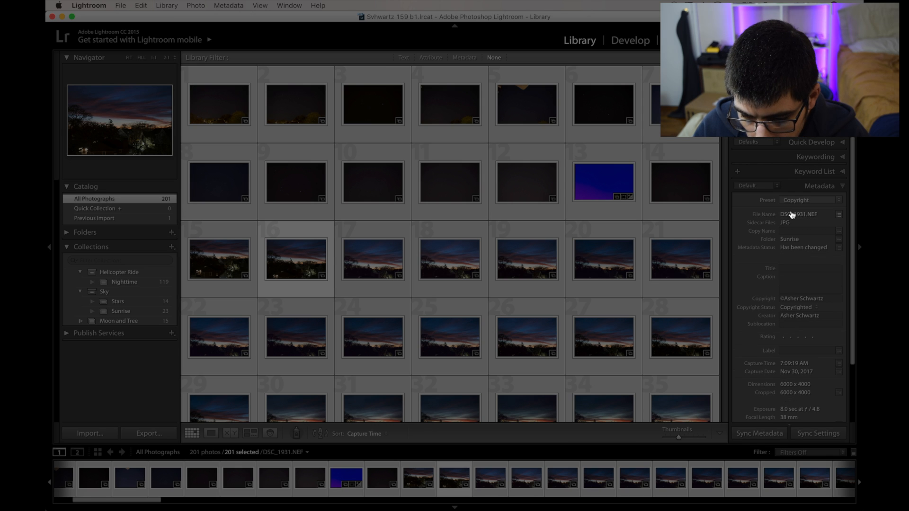
click(794, 200)
click(794, 202)
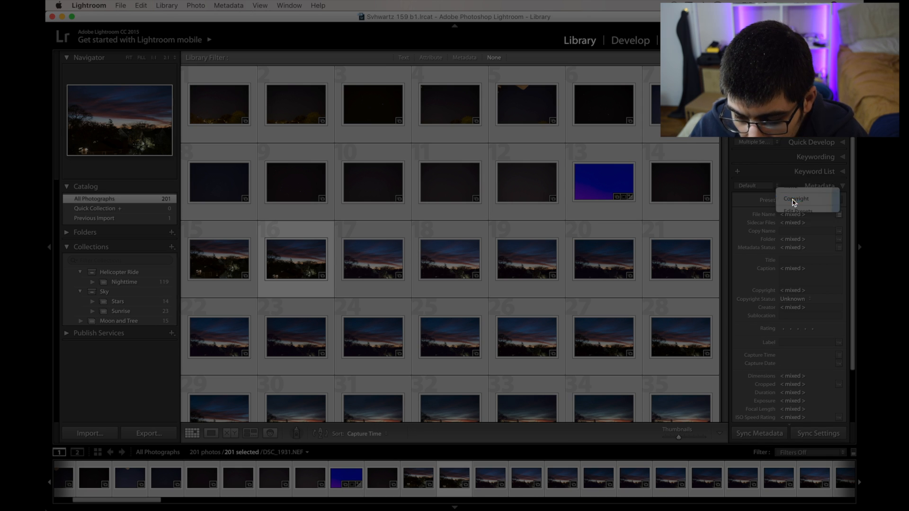
click(801, 290)
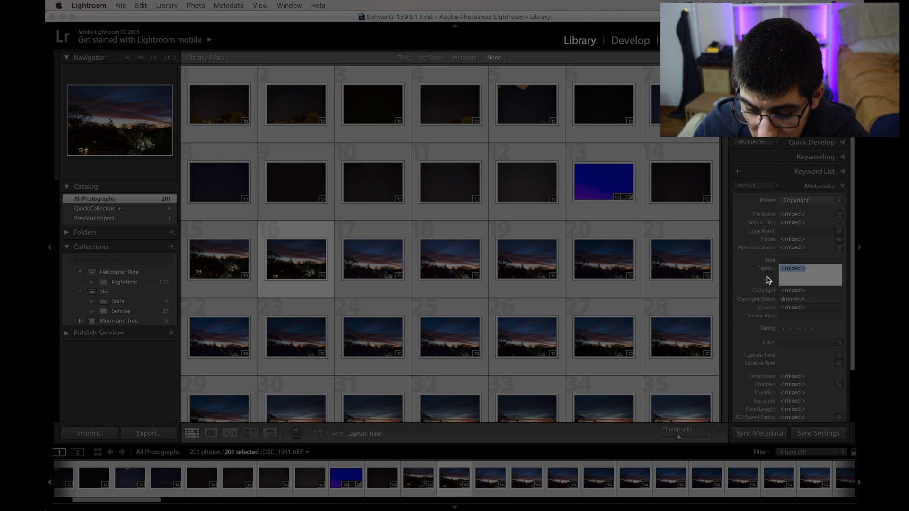
Apply the Copyright metadata preset to sunrise photo DSC_1937.NEF alone
click(749, 280)
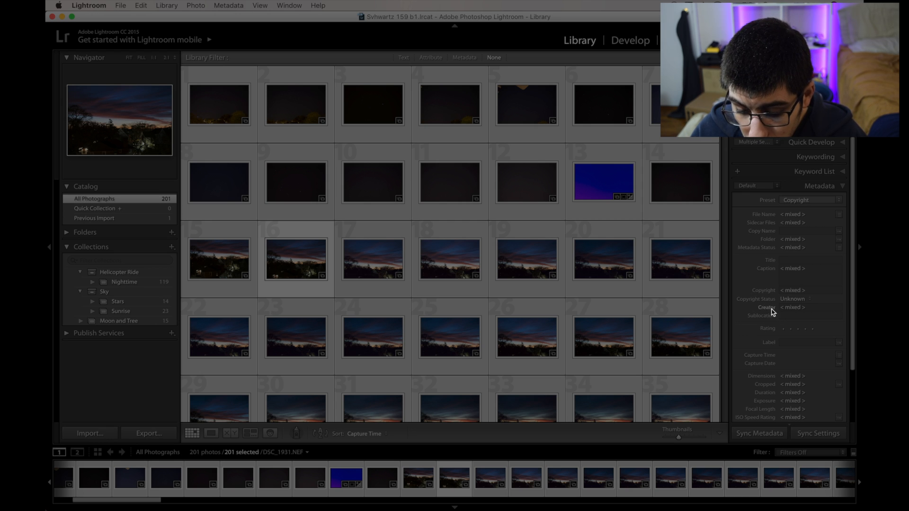
click(660, 337)
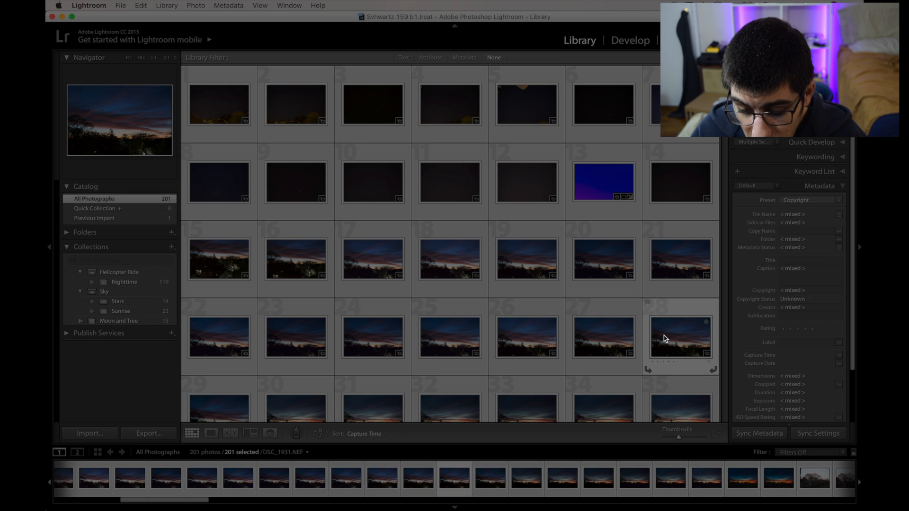
click(583, 283)
click(816, 200)
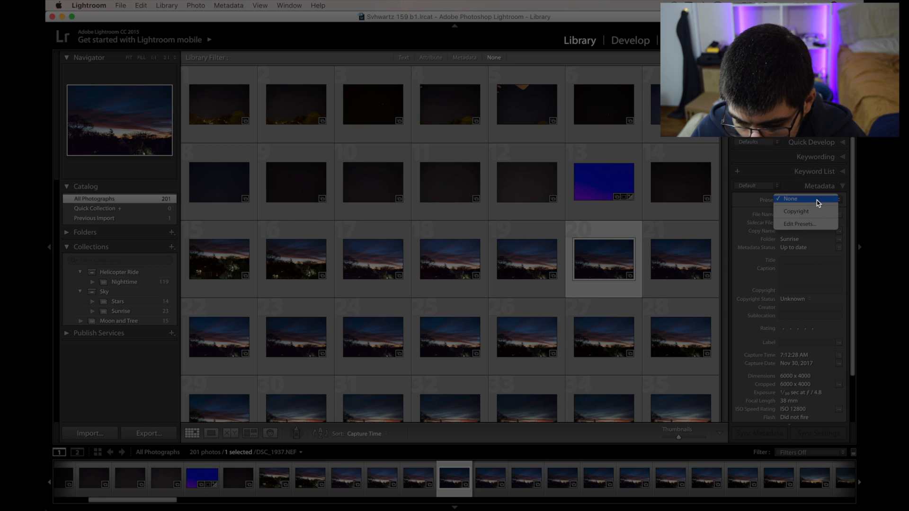
click(808, 213)
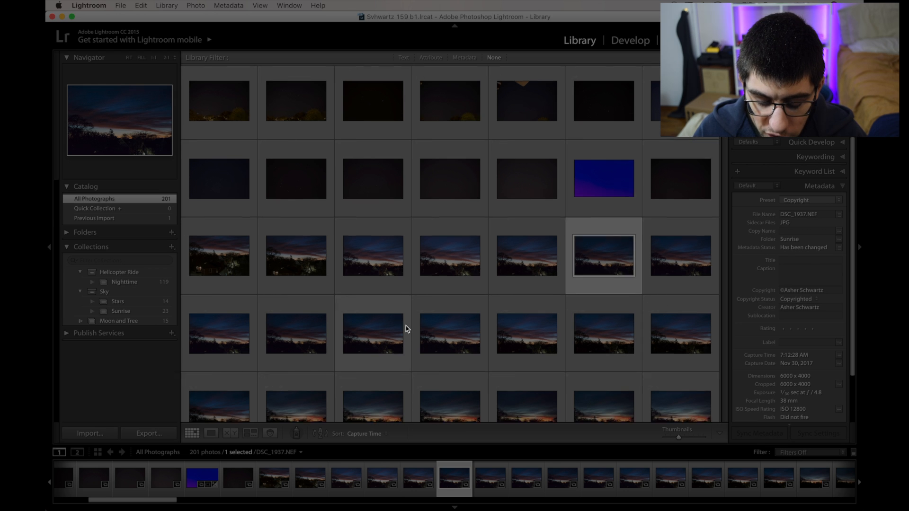
scroll(406, 326, down, 10)
scroll(406, 327, down, 5)
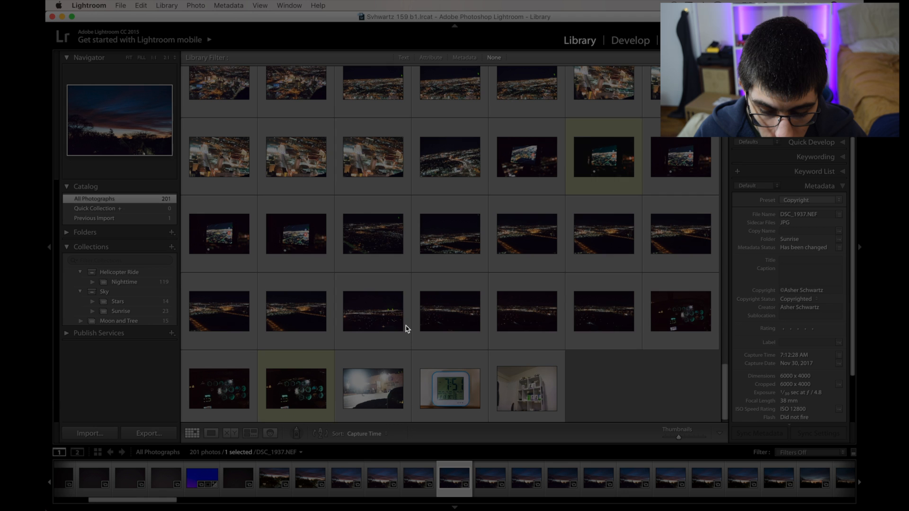
key(super+Tab)
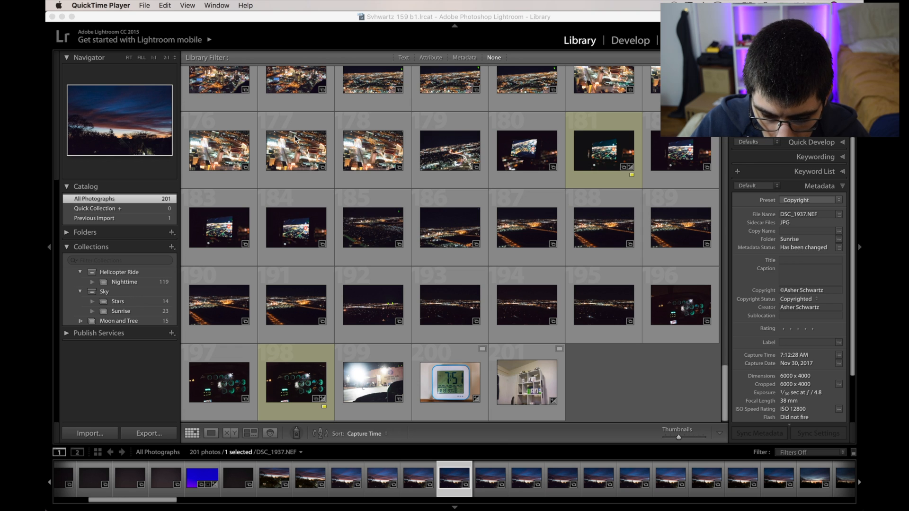
key(F1)
key(F1)
key(F1)
key(F1)
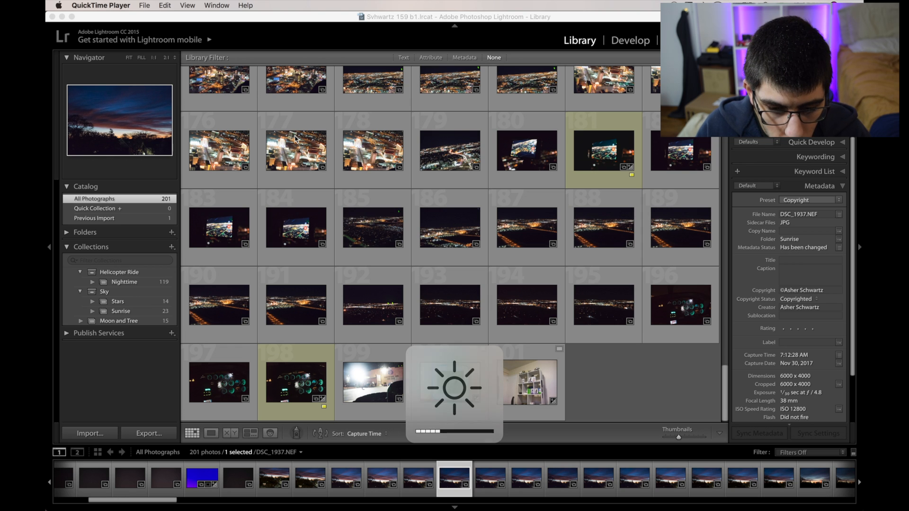
Minimize Lightroom and open the Last Project photo folder under Photography Class, Pictures on the external drive in Finder
click(279, 25)
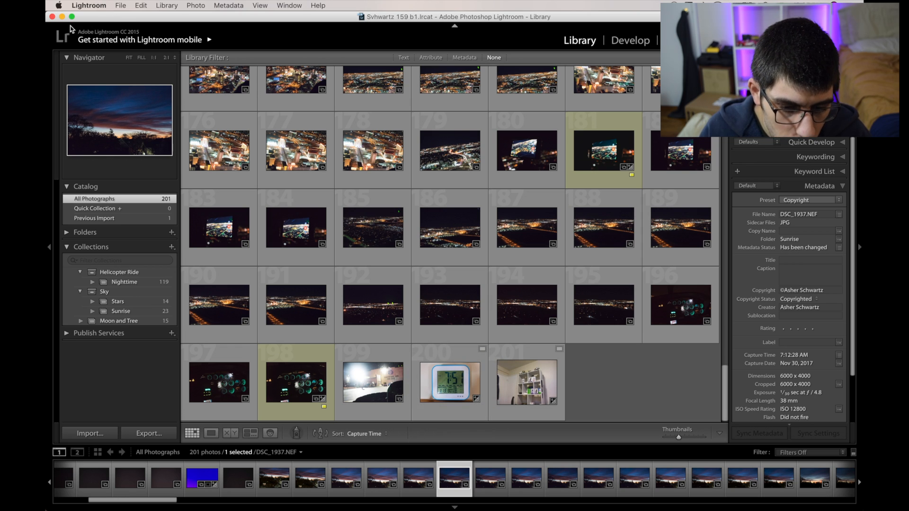
click(62, 17)
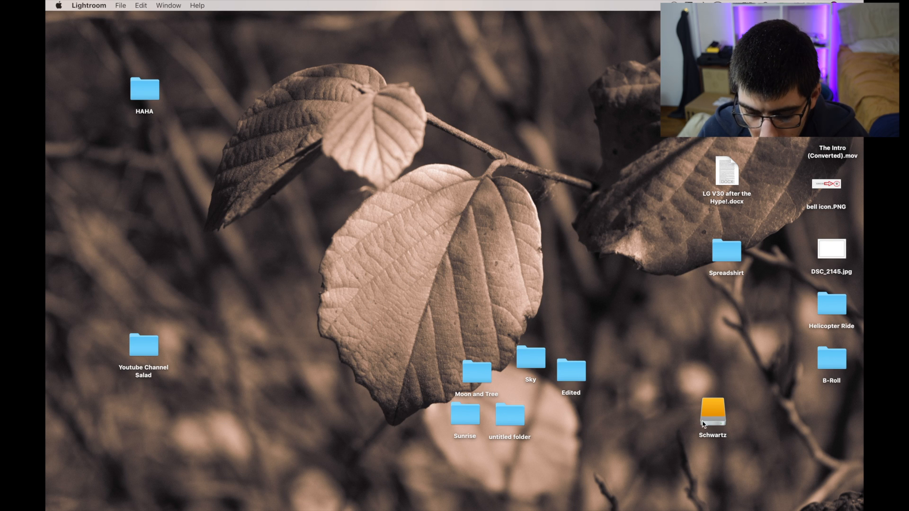
click(714, 405)
double_click(714, 405)
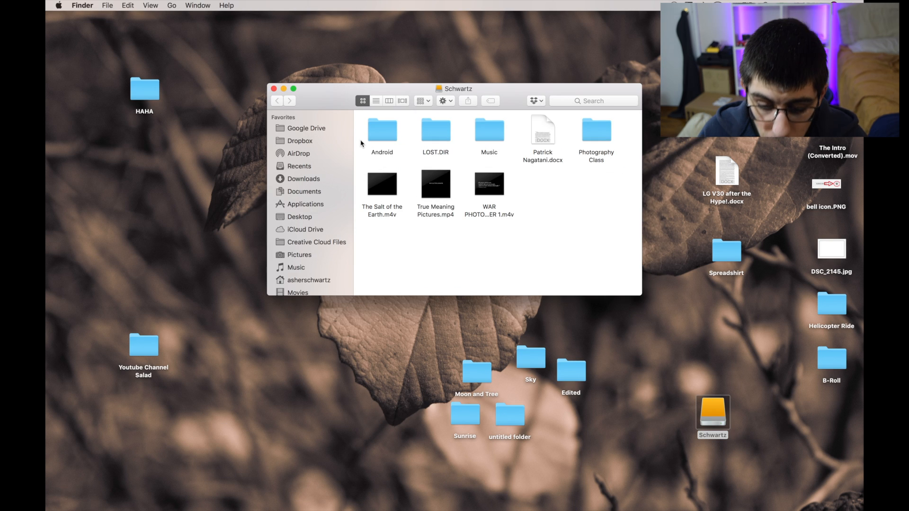
double_click(598, 132)
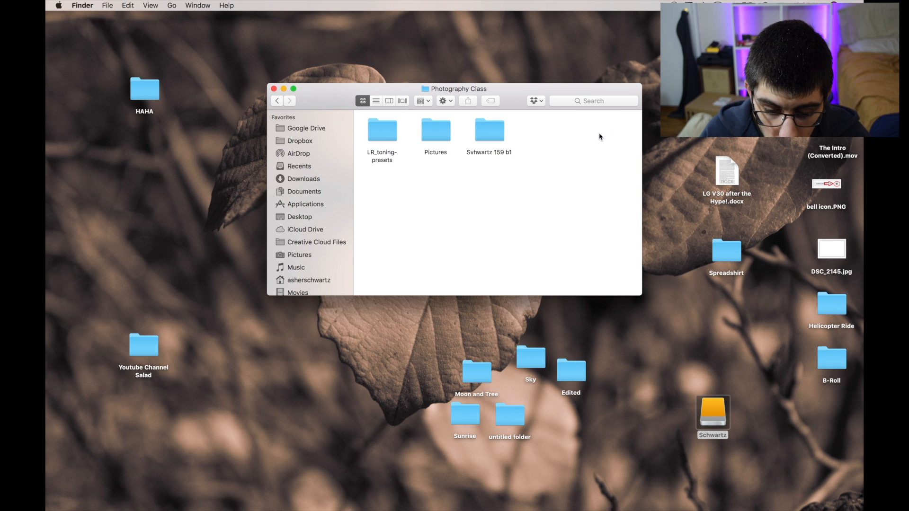
double_click(432, 135)
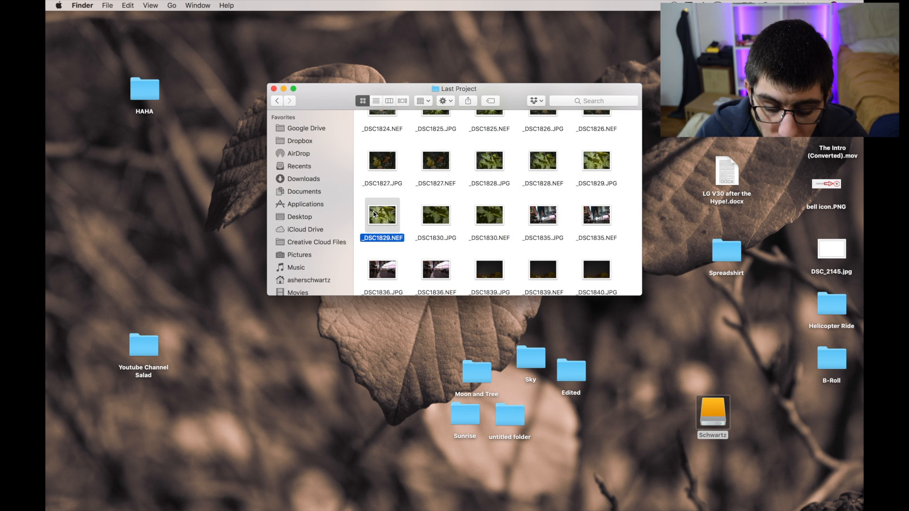
Preview raw photos _DSC1829.NEF, _DSC1824.NEF and _DSC1812.NEF at large size in Finder and switch back to Lightroom
key(space)
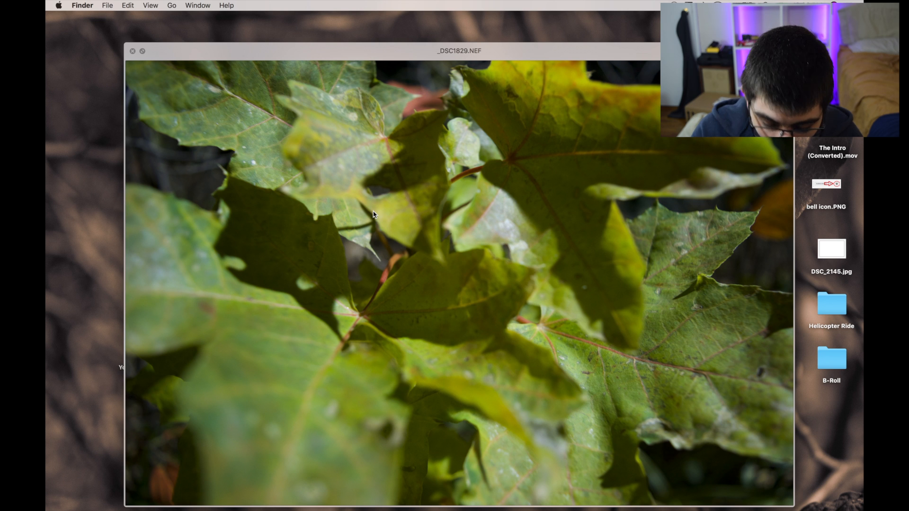
key(space)
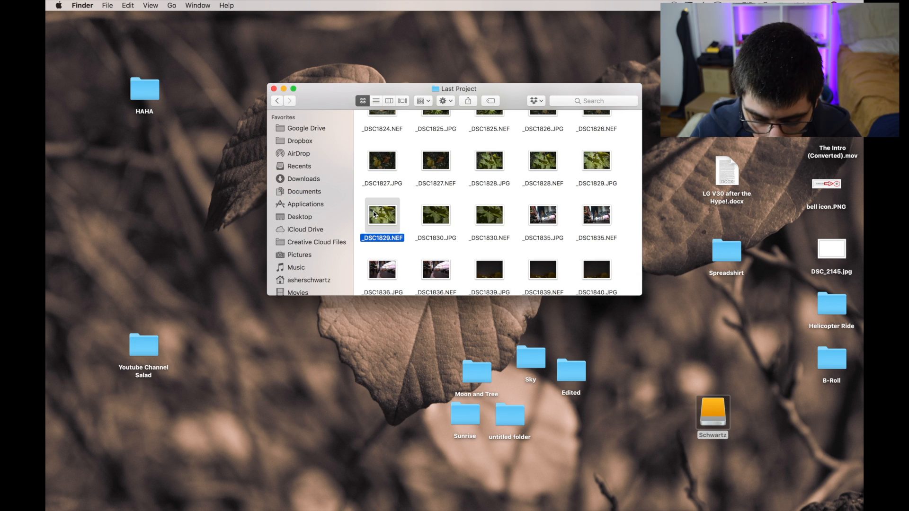
scroll(374, 214, down, 8)
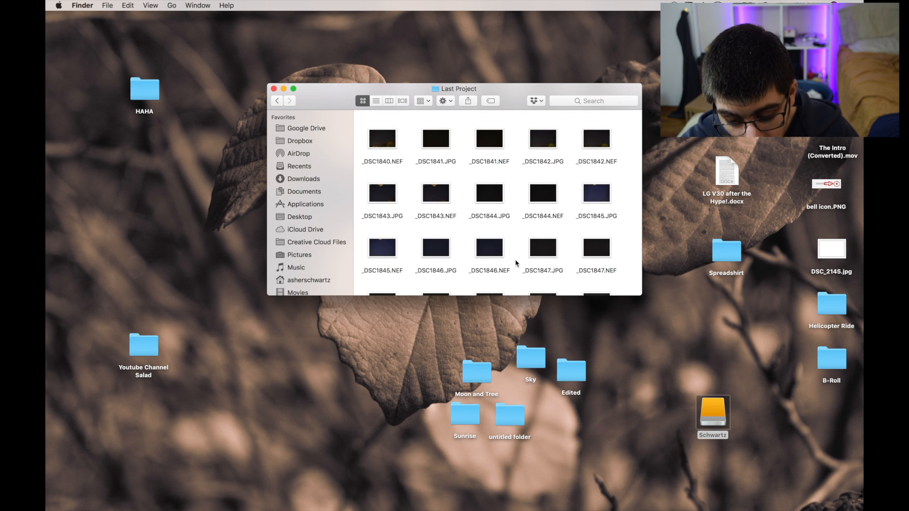
scroll(516, 264, up, 5)
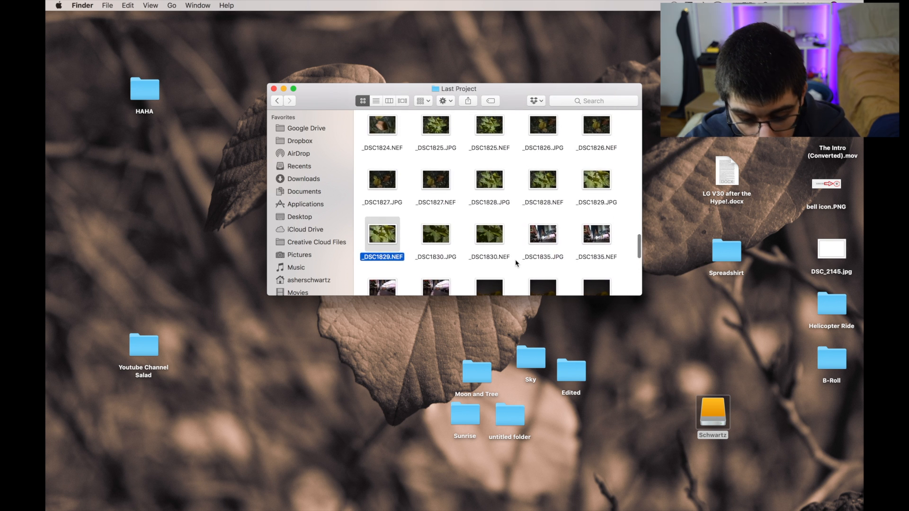
scroll(517, 263, up, 4)
click(375, 275)
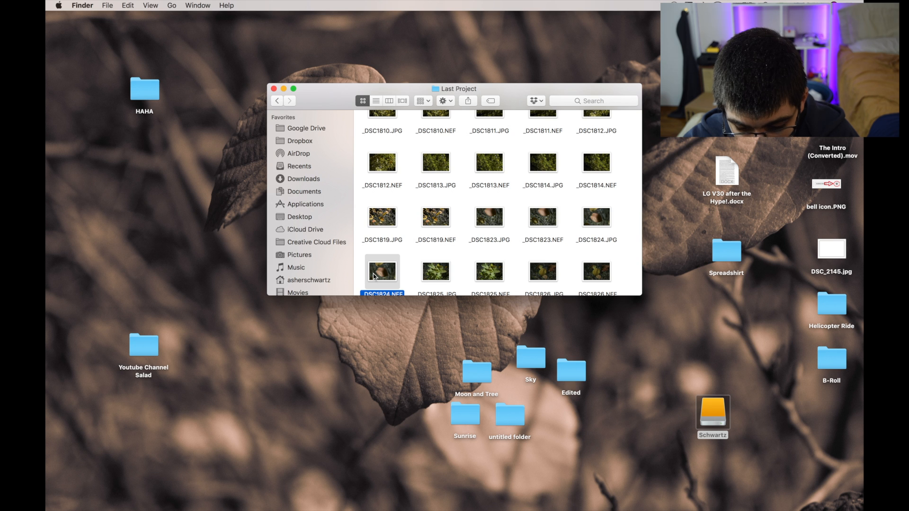
key(space)
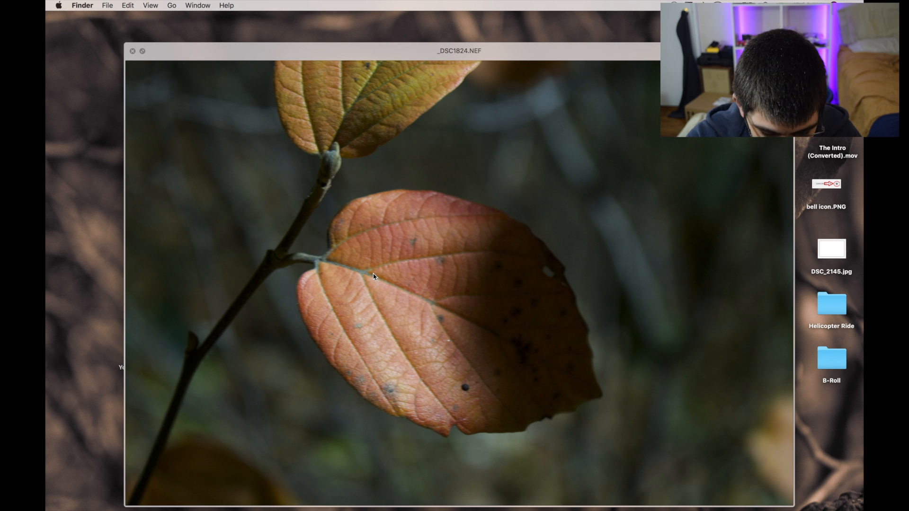
key(space)
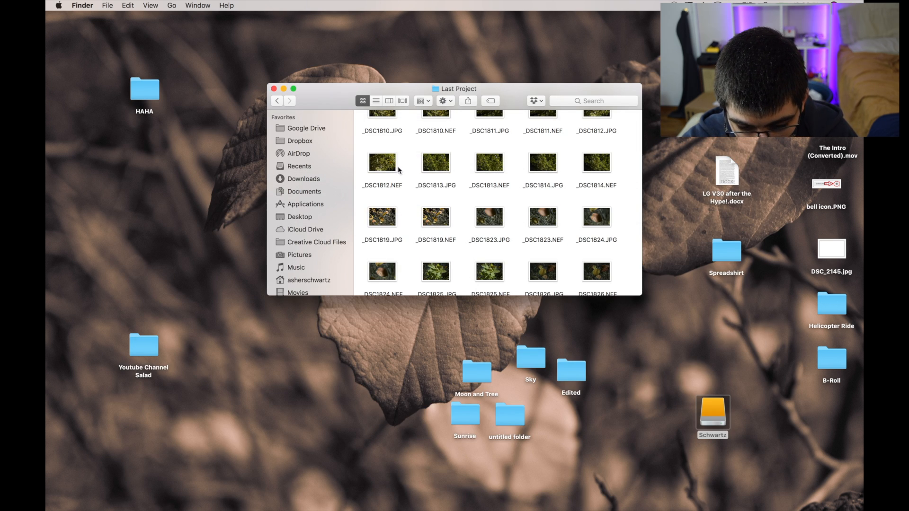
click(390, 170)
key(space)
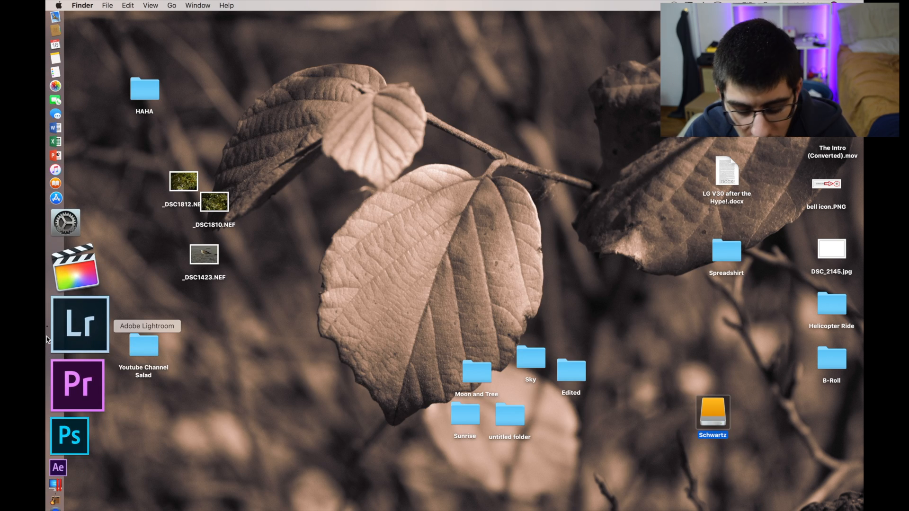
click(50, 320)
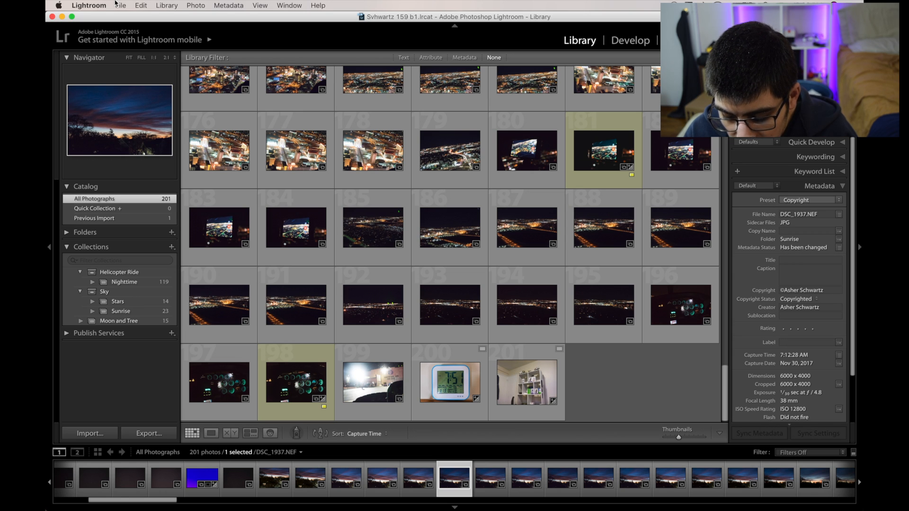
click(117, 5)
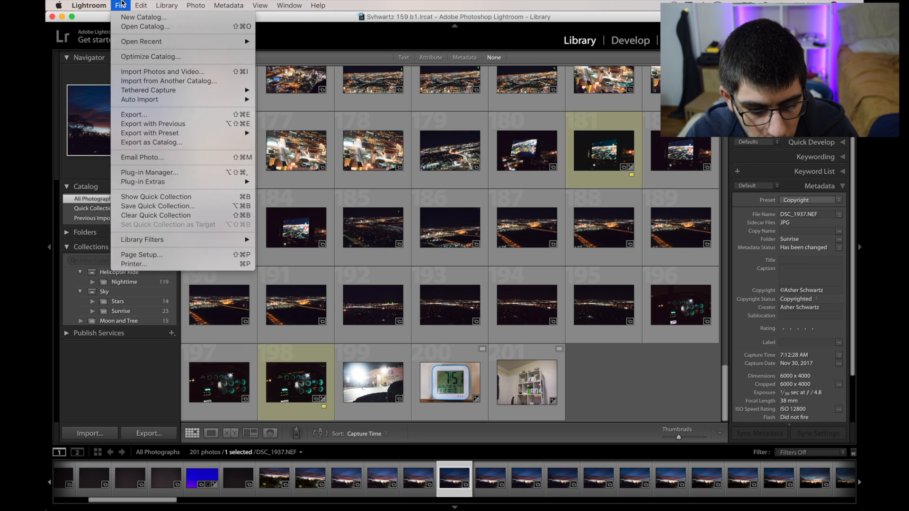
click(145, 71)
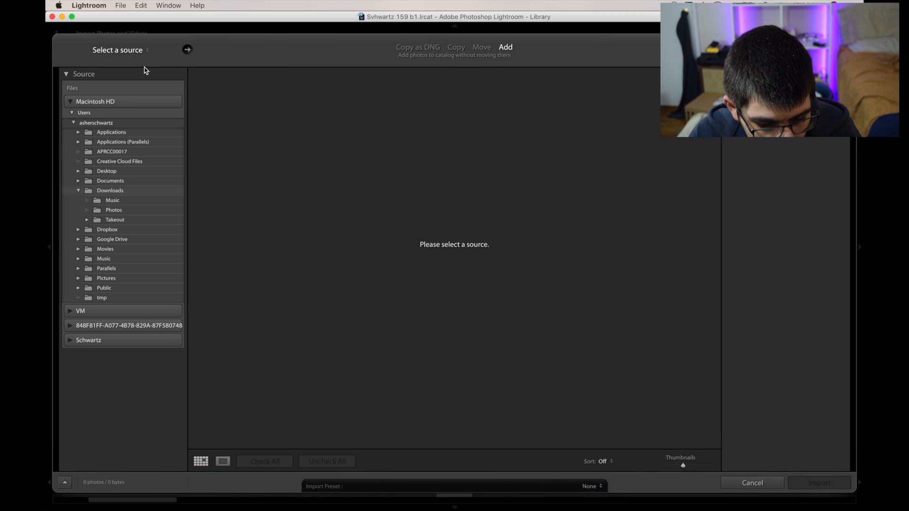
click(121, 173)
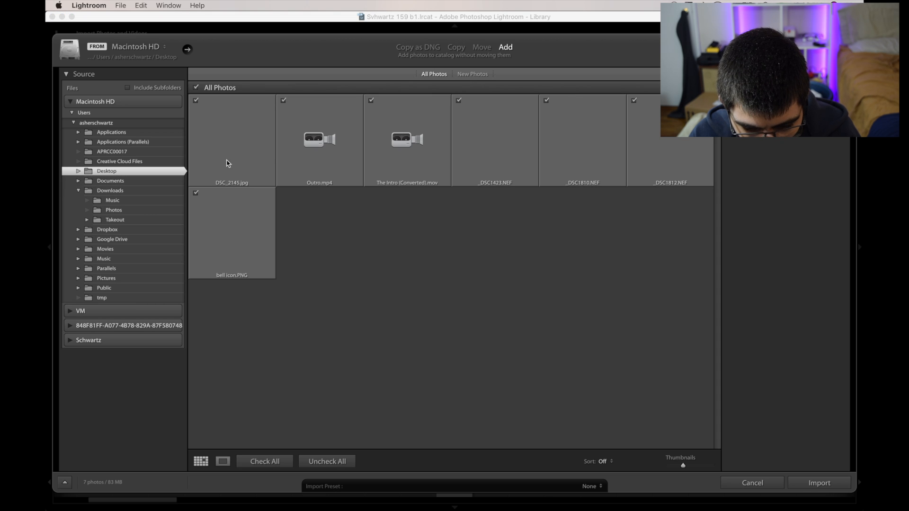
double_click(303, 152)
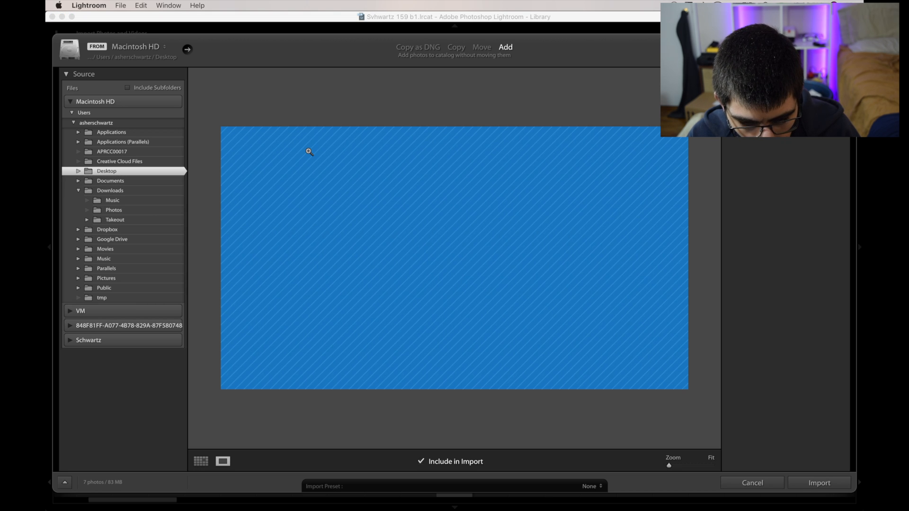
key(Return)
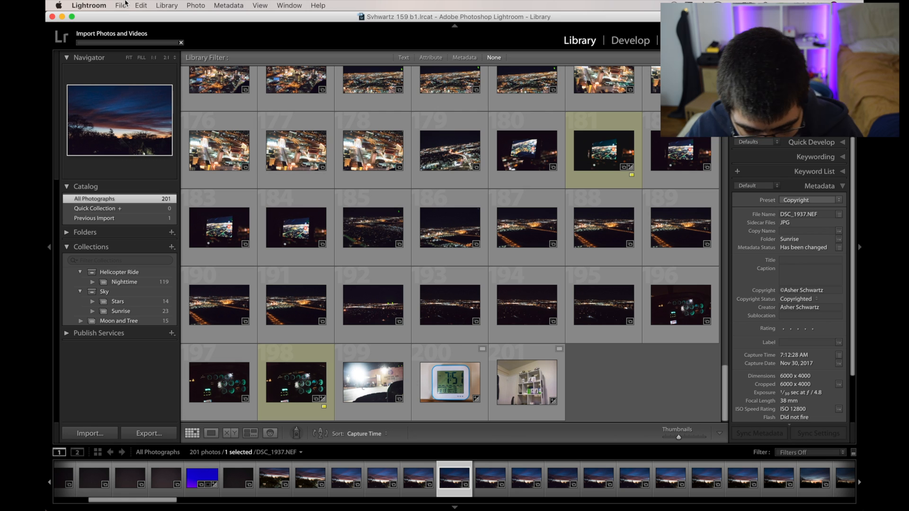
Start a photo import with Desktop as the source and exclude DSC_2145.jpg, Outro.mp4 and The Intro (Converted).mov
key(super+shift+i)
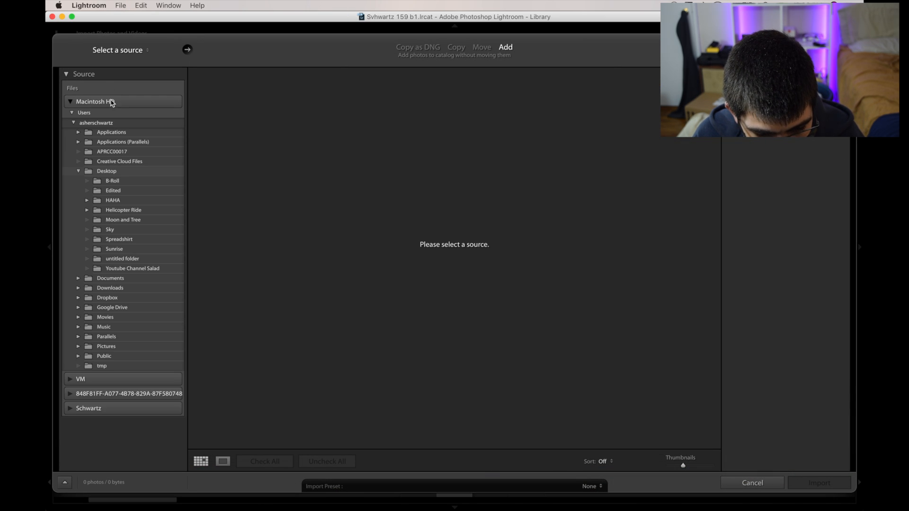
click(129, 173)
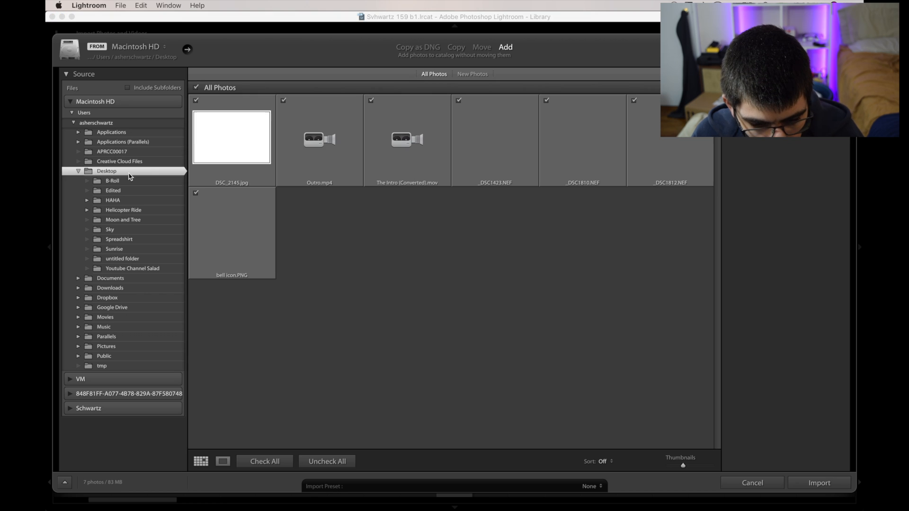
click(238, 114)
key(Right)
key(x)
key(Right)
key(x)
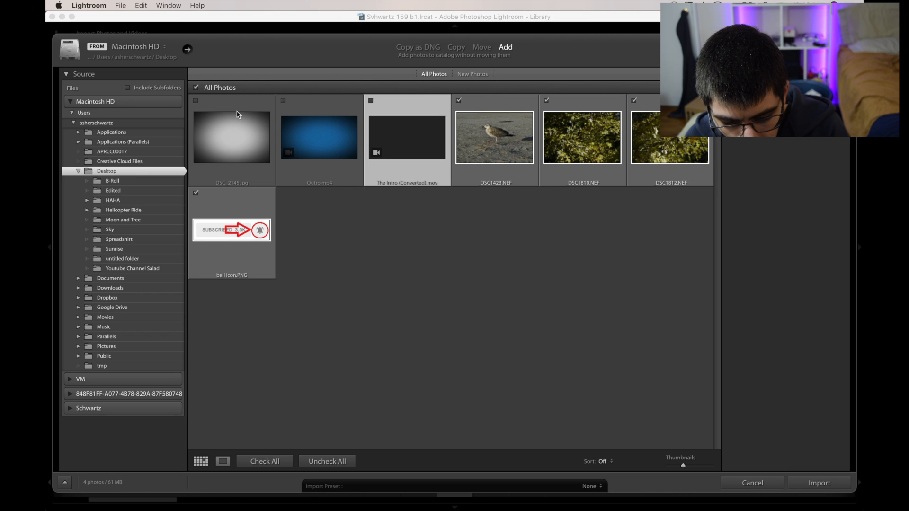
Exclude bell icon.PNG as well and import _DSC1423.NEF, _DSC1810.NEF and _DSC1812.NEF into the catalog
key(Right)
key(Right)
key(Right)
key(Right)
key(x)
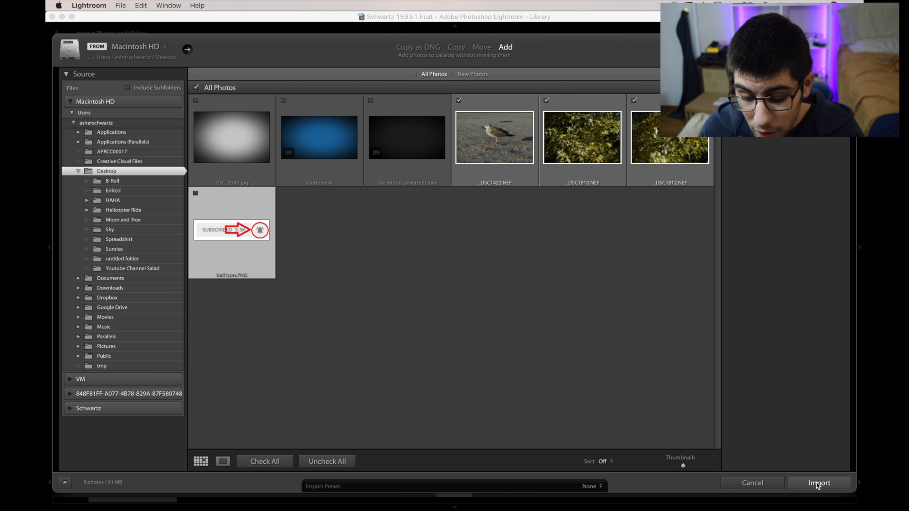
click(818, 484)
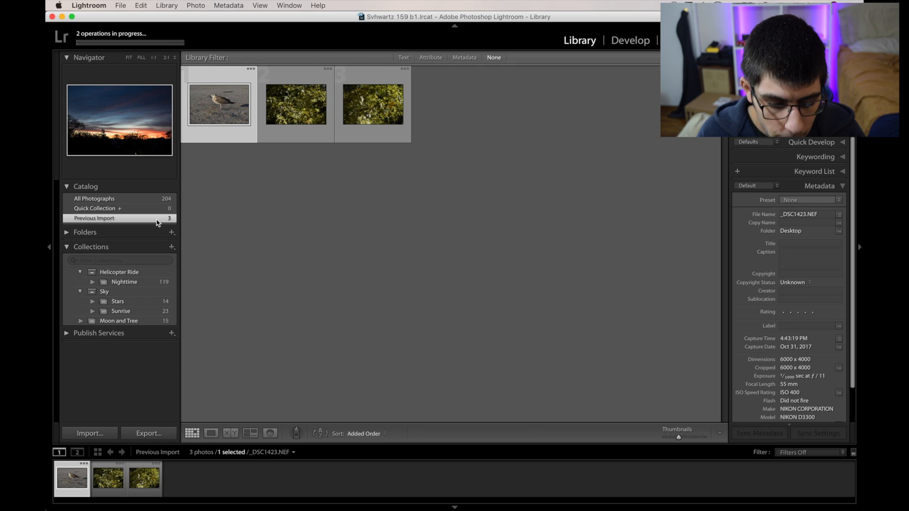
Create a collection named Youtube edit that includes the selected photo _DSC1423.NEF
click(173, 248)
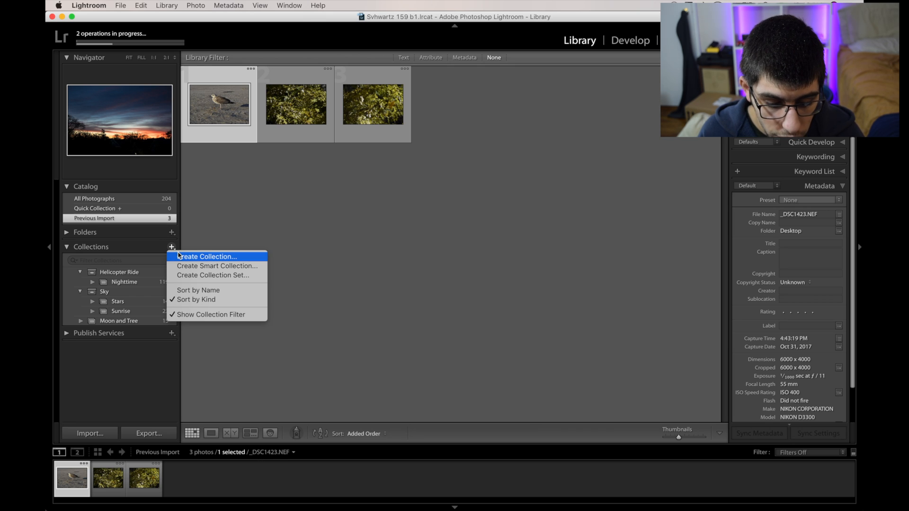
click(178, 256)
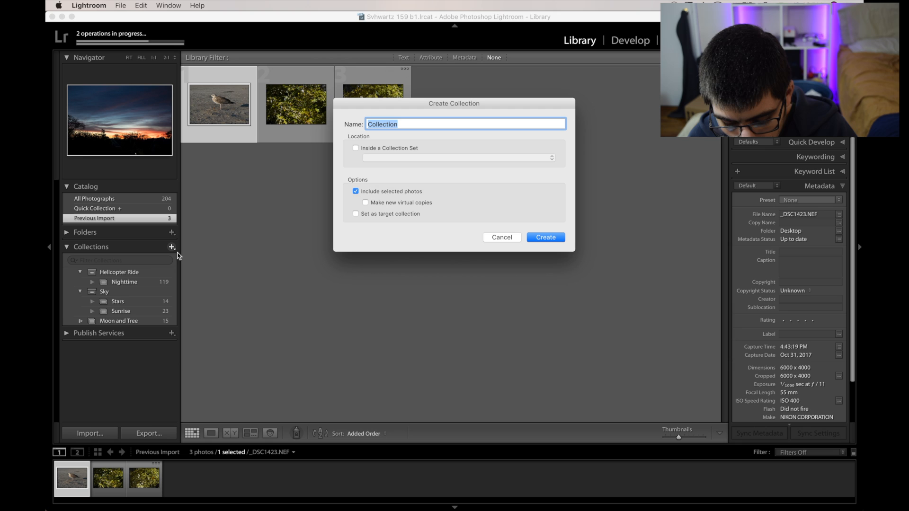
text(Y)
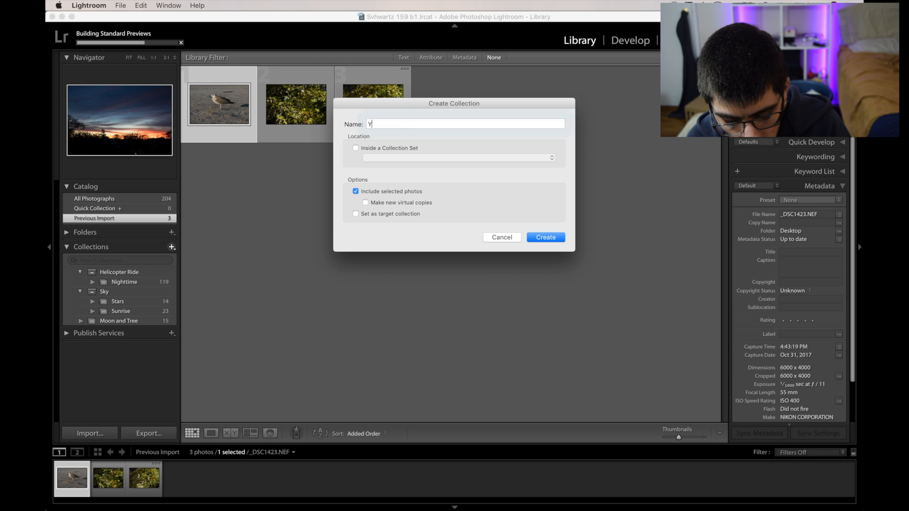
text(outube edit)
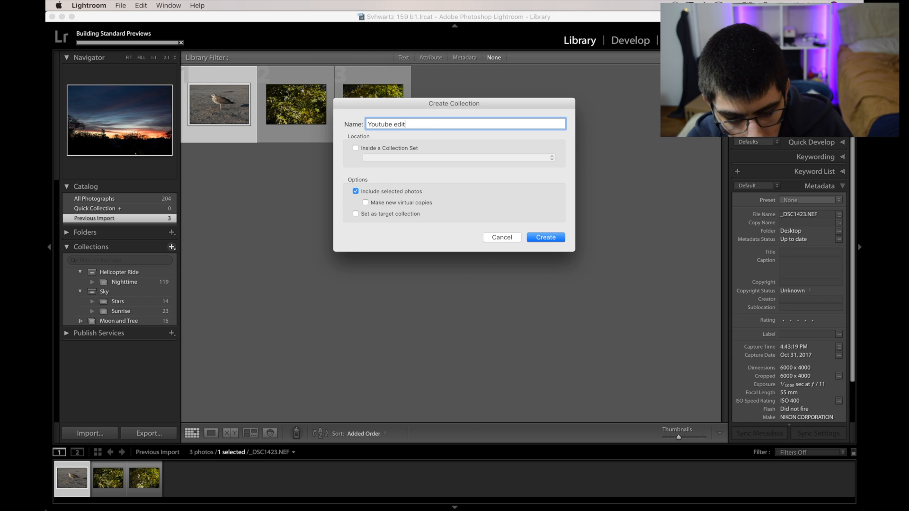
key(Return)
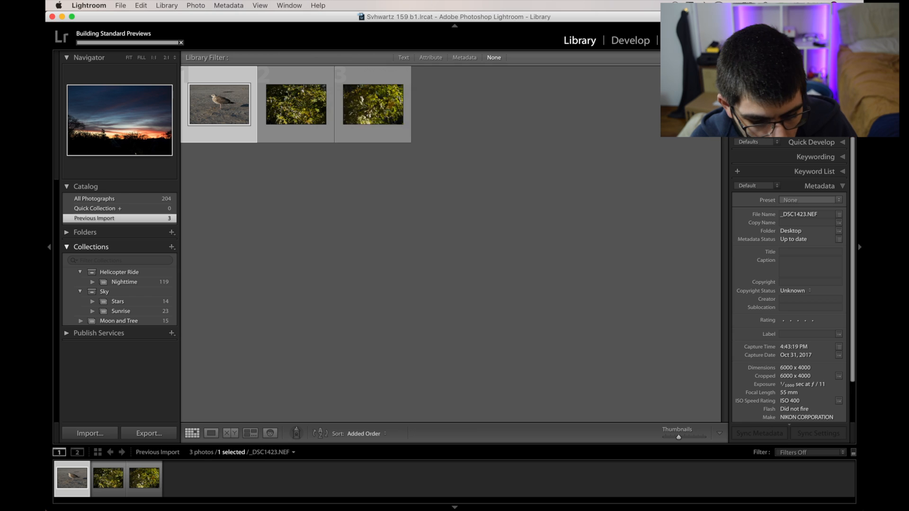
Add the other imported photos, _DSC1810.NEF and _DSC1812.NEF, to the Youtube edit collection
click(136, 219)
click(445, 137)
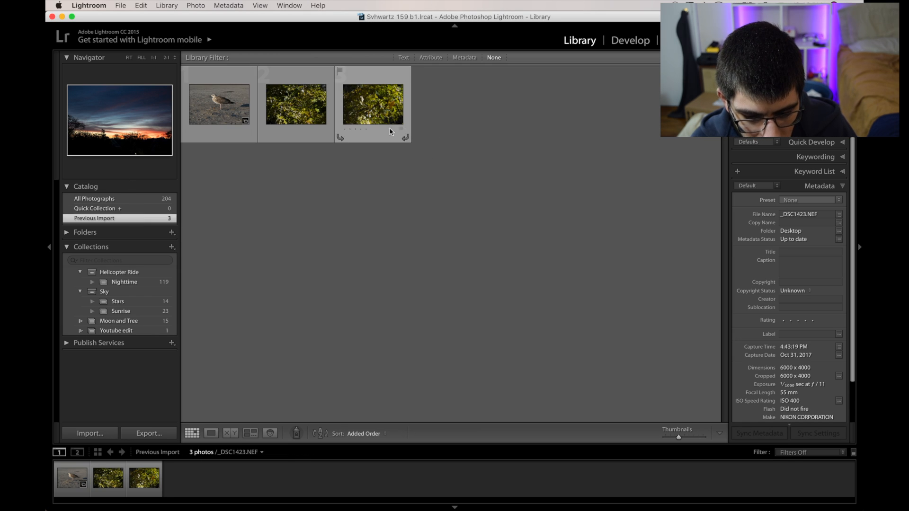
click(320, 108)
drag(158, 305, 158, 332)
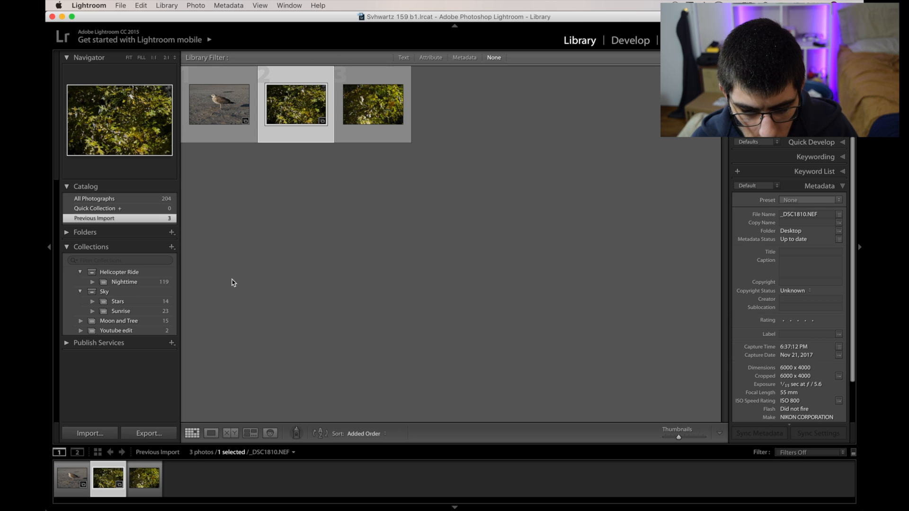
drag(370, 116, 122, 331)
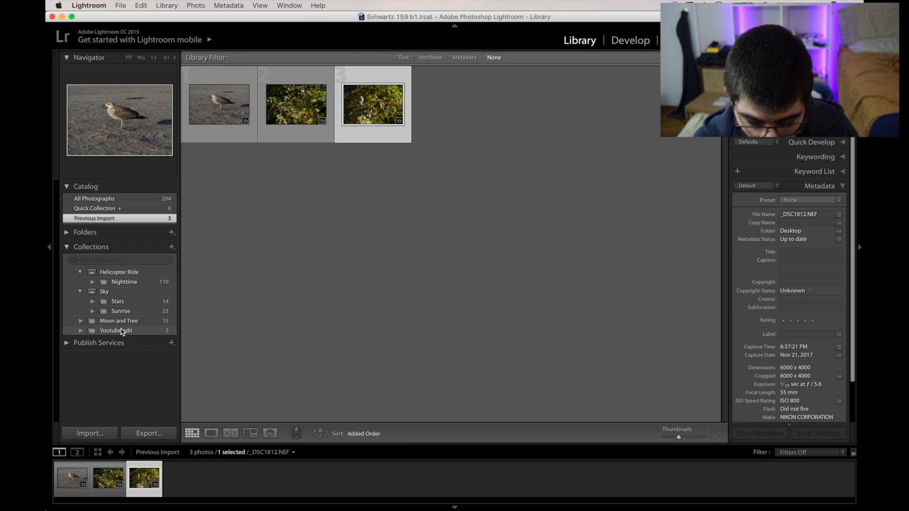
In the Youtube edit collection, give the seagull photo _DSC1423.NEF a red color label and a five-star rating
click(121, 331)
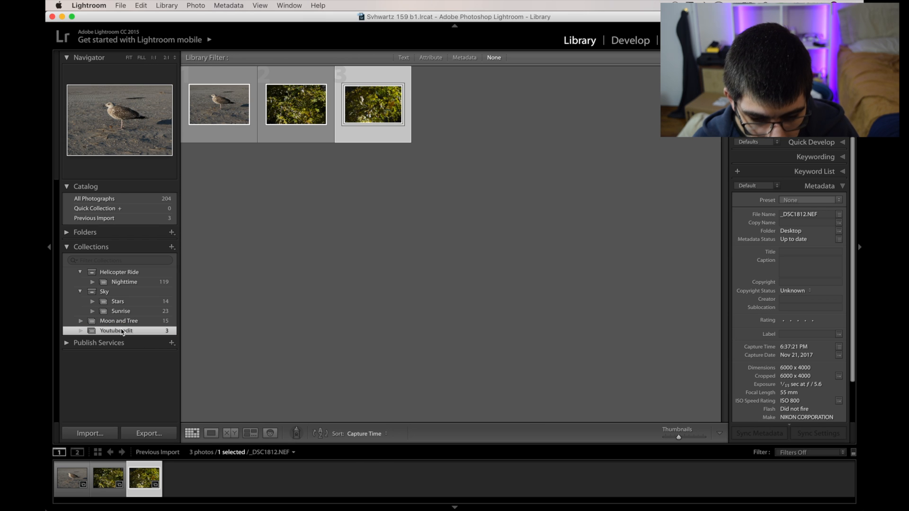
click(227, 96)
right_click(228, 89)
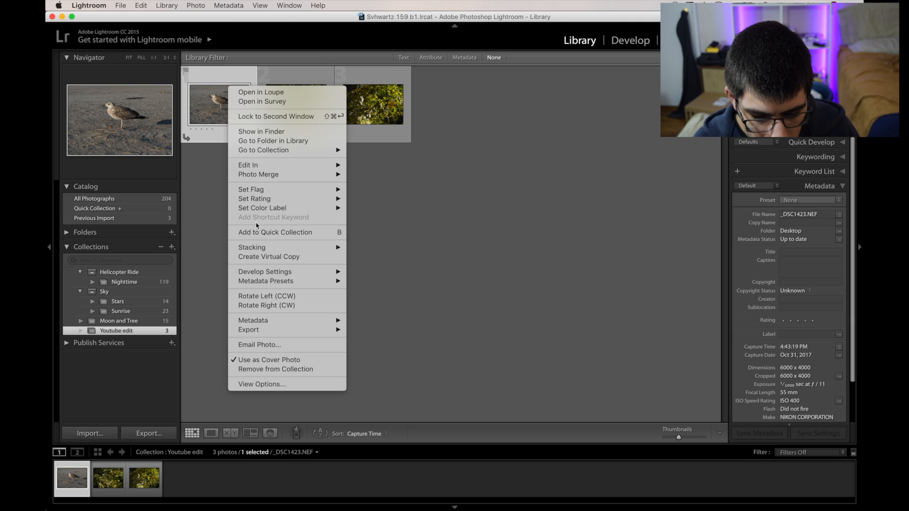
mouse_move(289, 208)
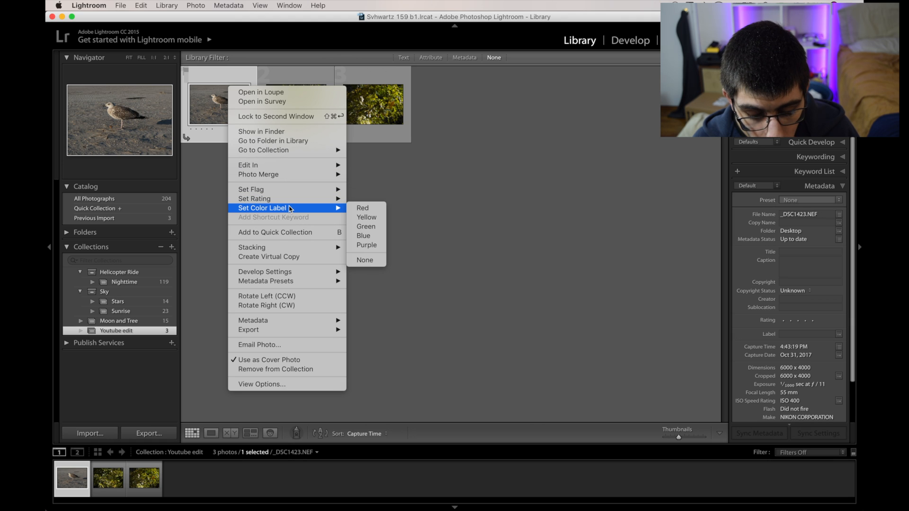
click(363, 208)
right_click(294, 114)
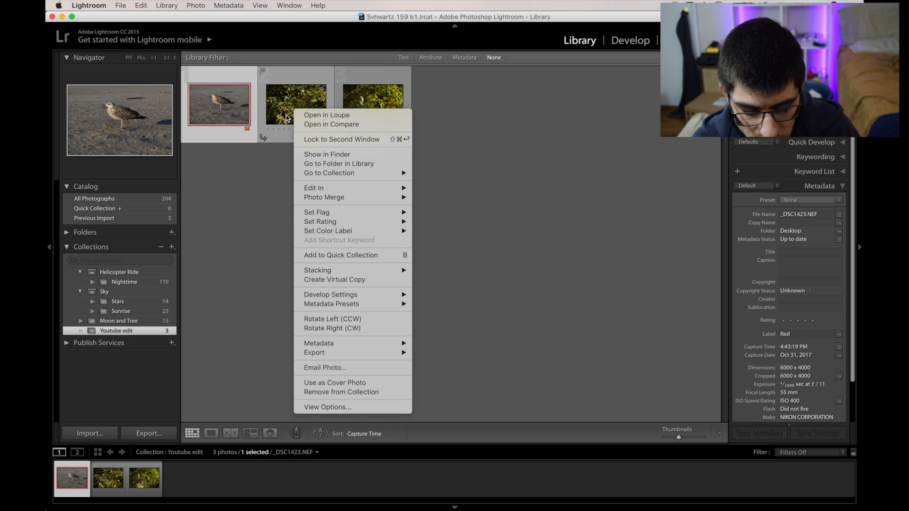
click(233, 114)
key(5)
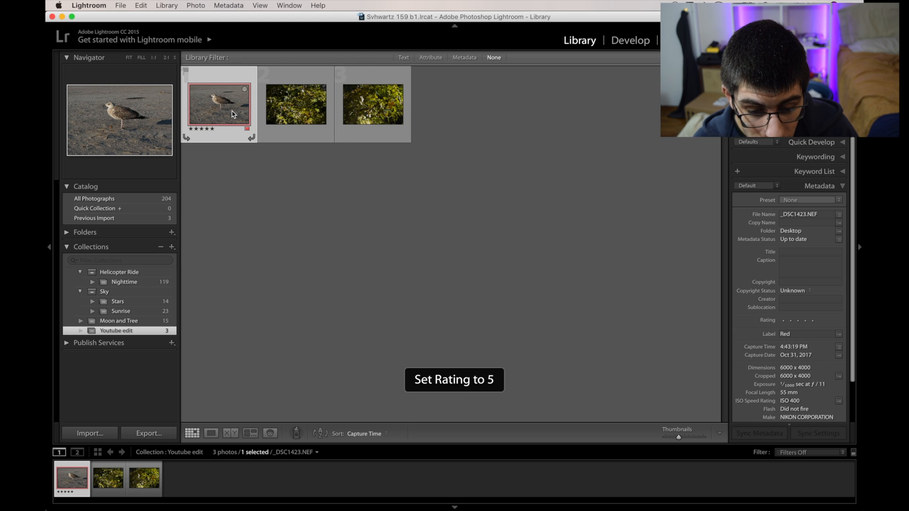
Give both leaf photos, _DSC1810.NEF and _DSC1812.NEF, a red color label and a three-star rating
right_click(284, 111)
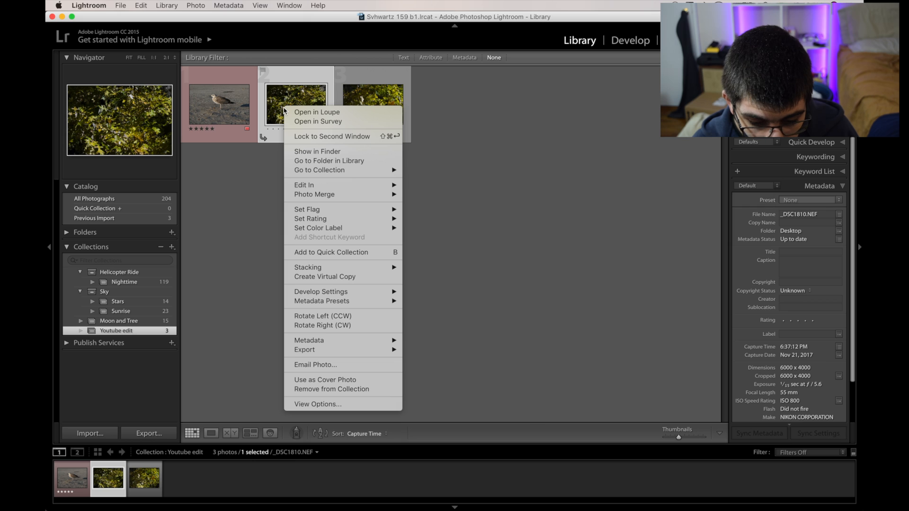
mouse_move(390, 228)
click(418, 230)
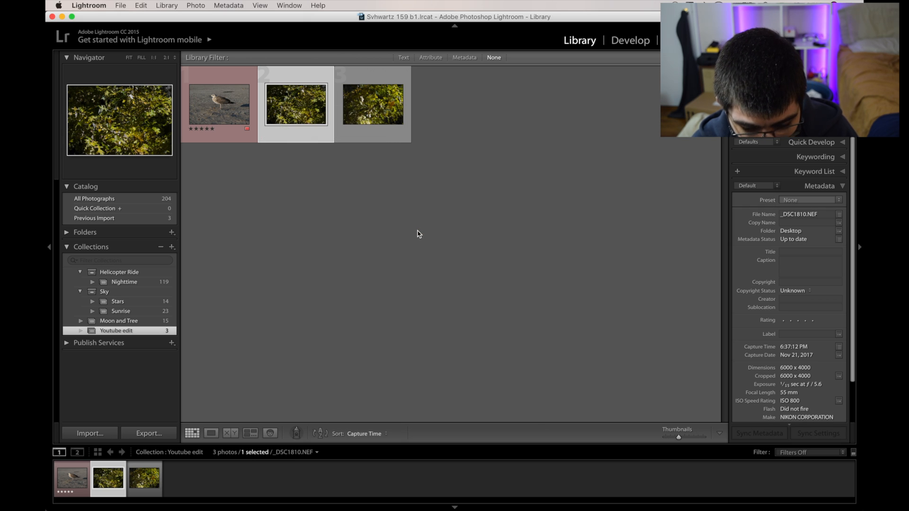
key(3)
click(380, 81)
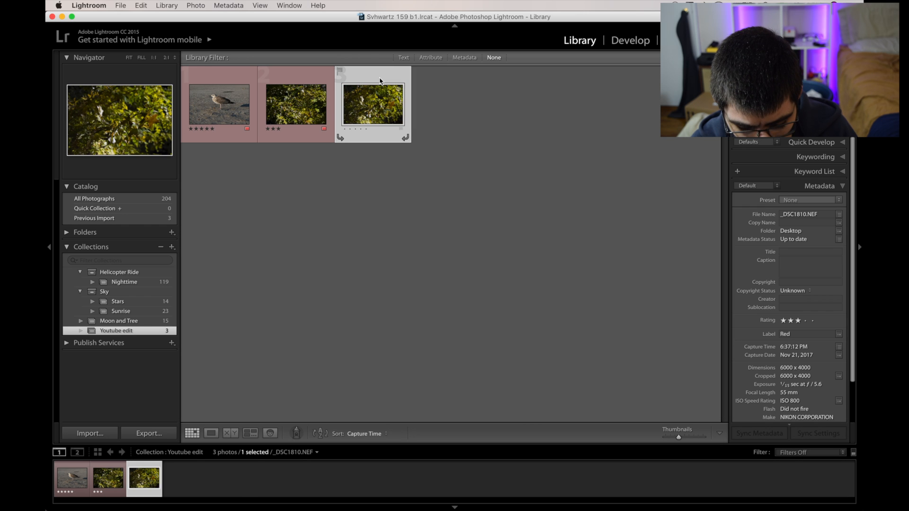
key(6)
key(3)
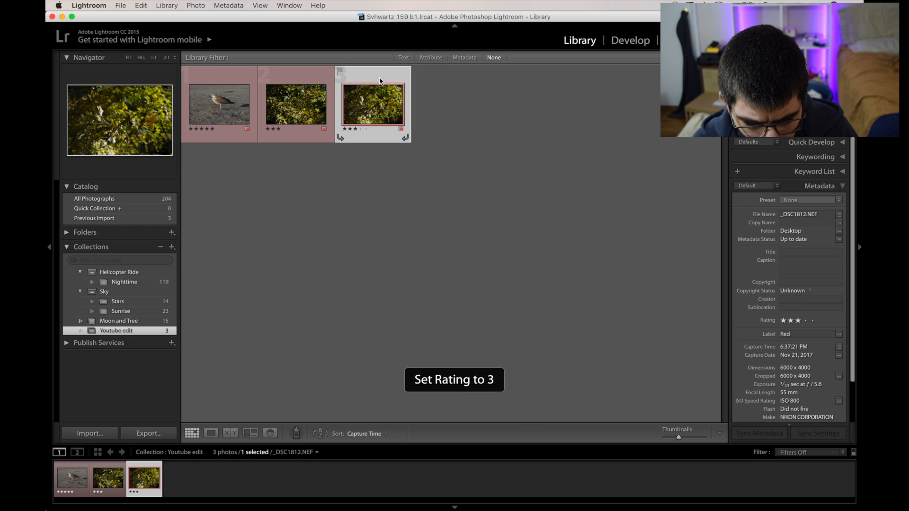
View the seagull photo _DSC1423.NEF at large size and return to the thumbnail grid
double_click(227, 106)
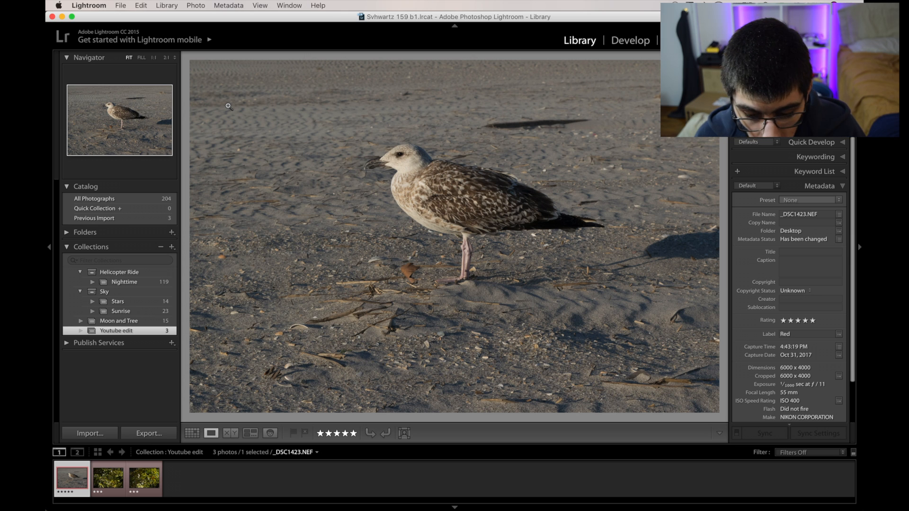
click(229, 106)
click(228, 106)
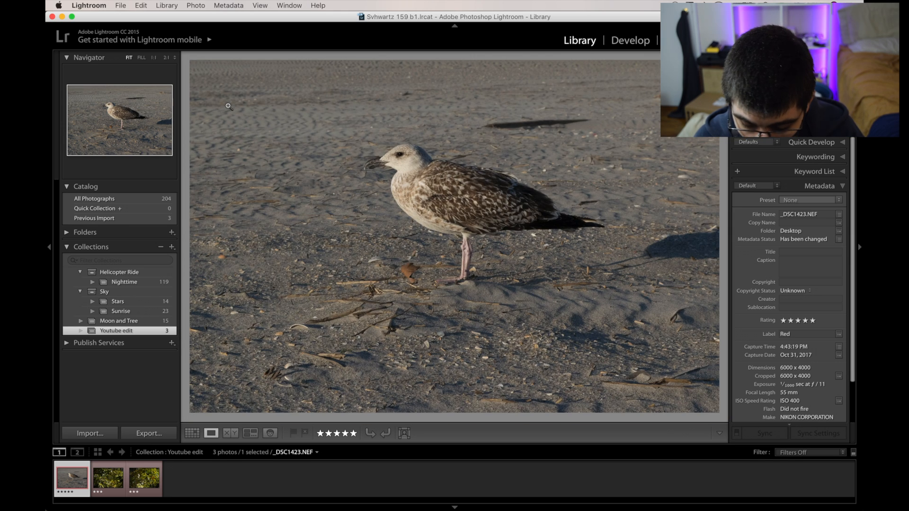
key(g)
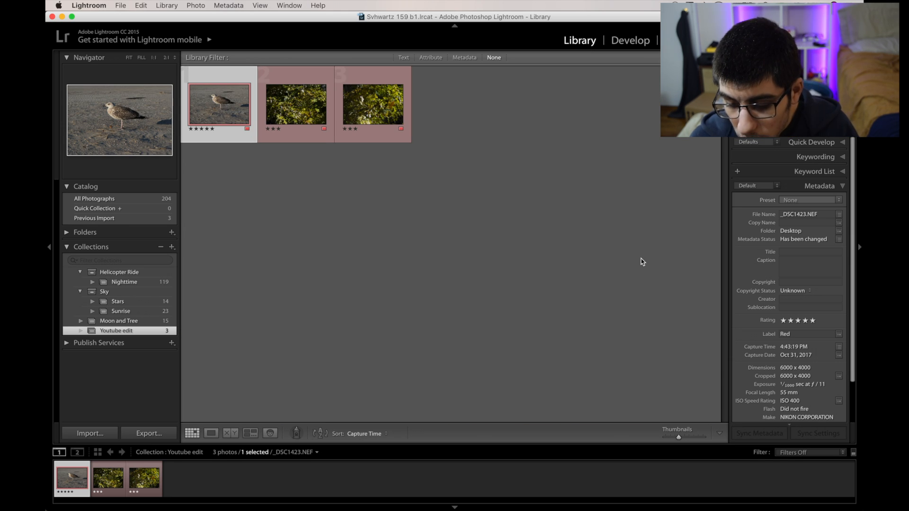
Apply the Copyright metadata preset to _DSC1423.NEF, _DSC1810.NEF and _DSC1812.NEF one by one, and clear the selection
click(806, 200)
click(808, 213)
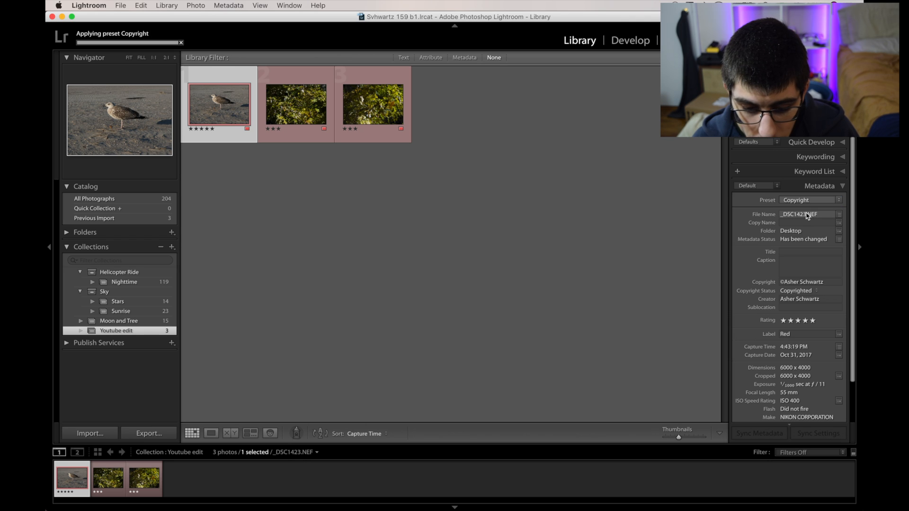
click(317, 110)
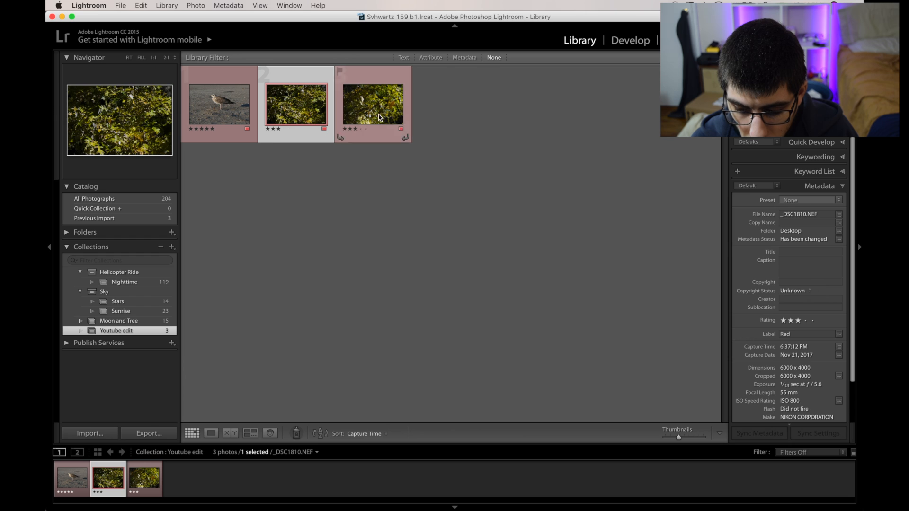
click(826, 203)
click(800, 211)
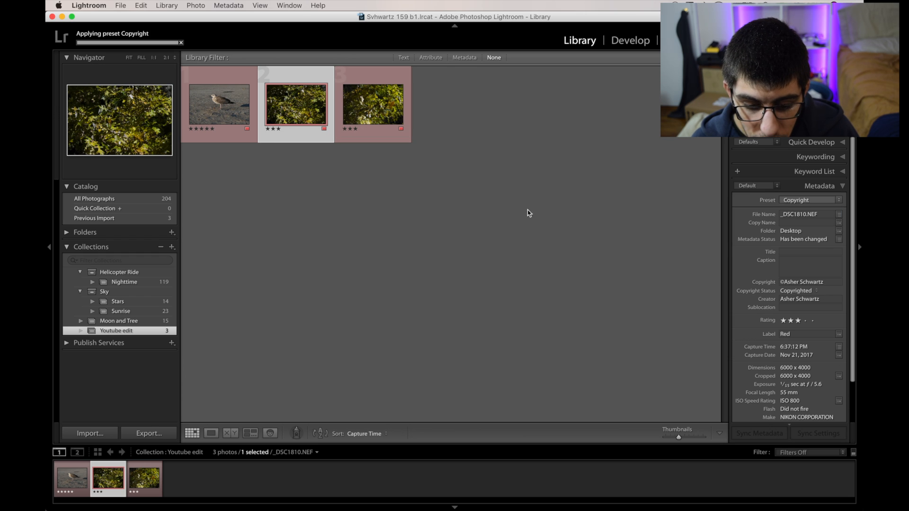
click(348, 99)
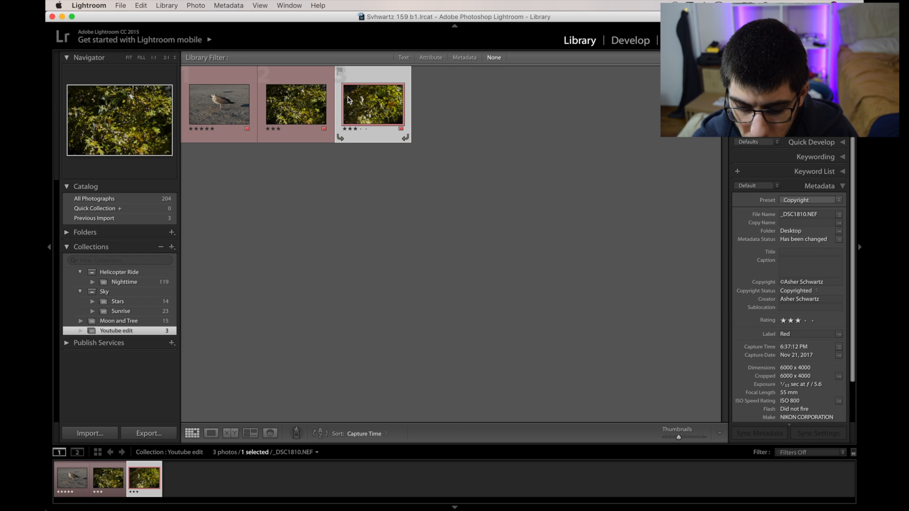
click(797, 206)
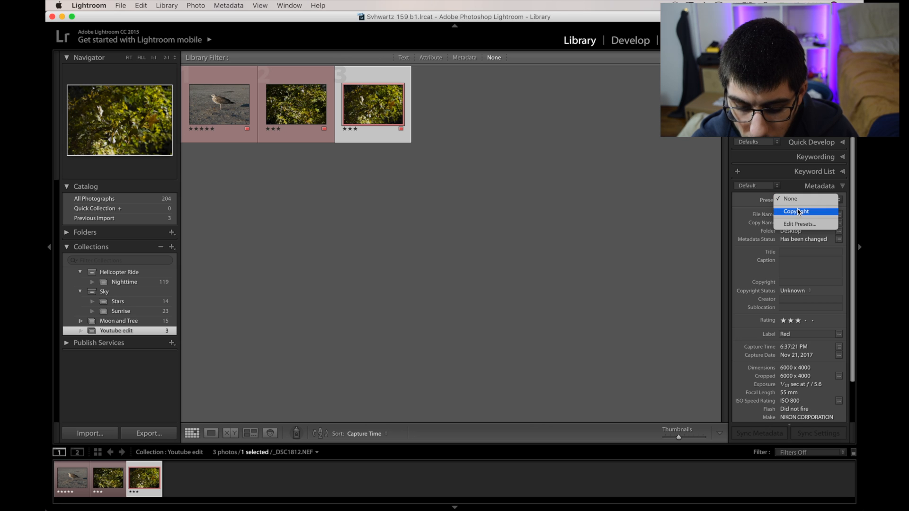
click(800, 210)
click(610, 212)
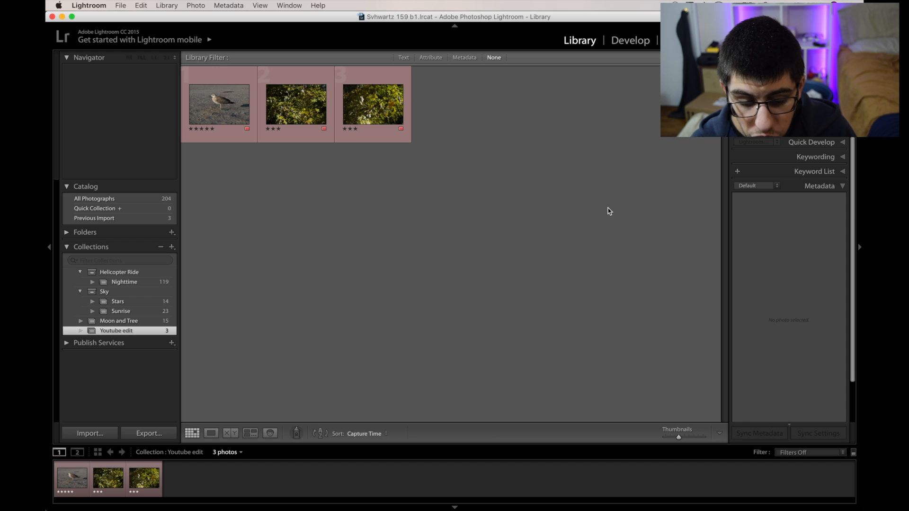
Open the seagull photo _DSC1423.NEF in the Develop module
click(216, 113)
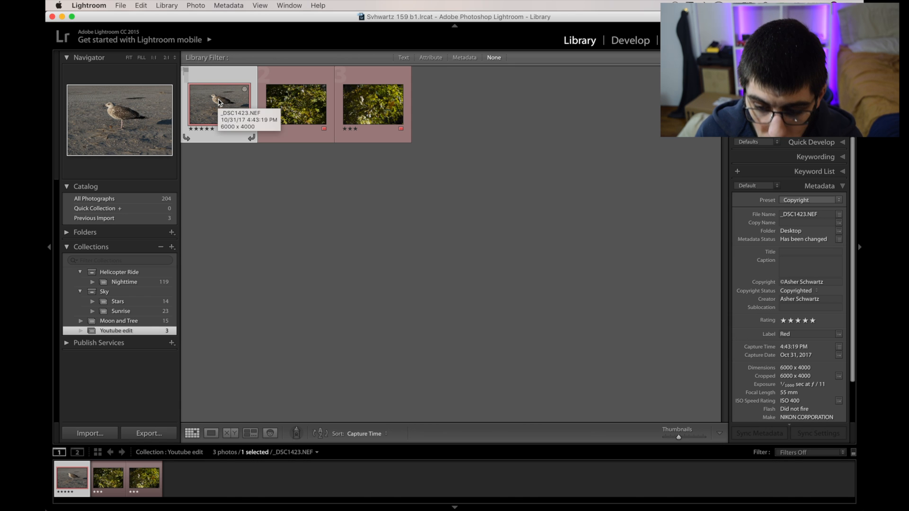
click(624, 42)
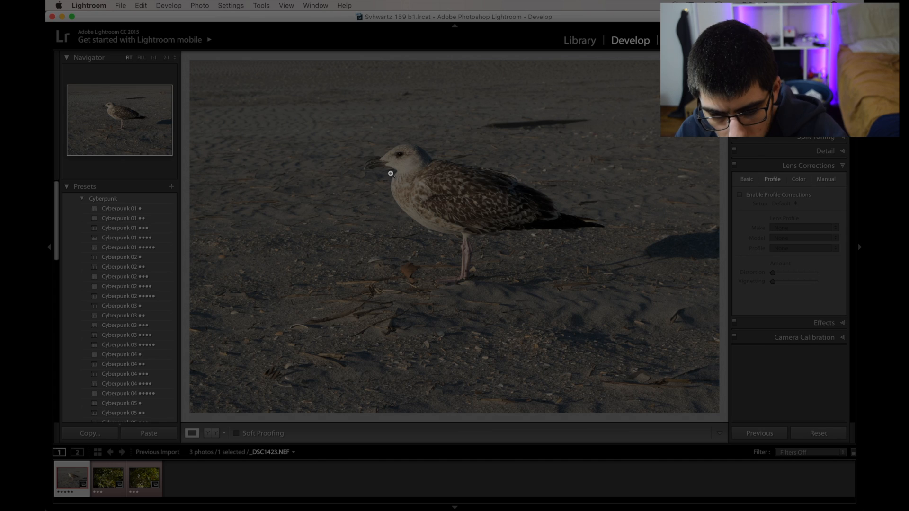
click(391, 173)
click(391, 174)
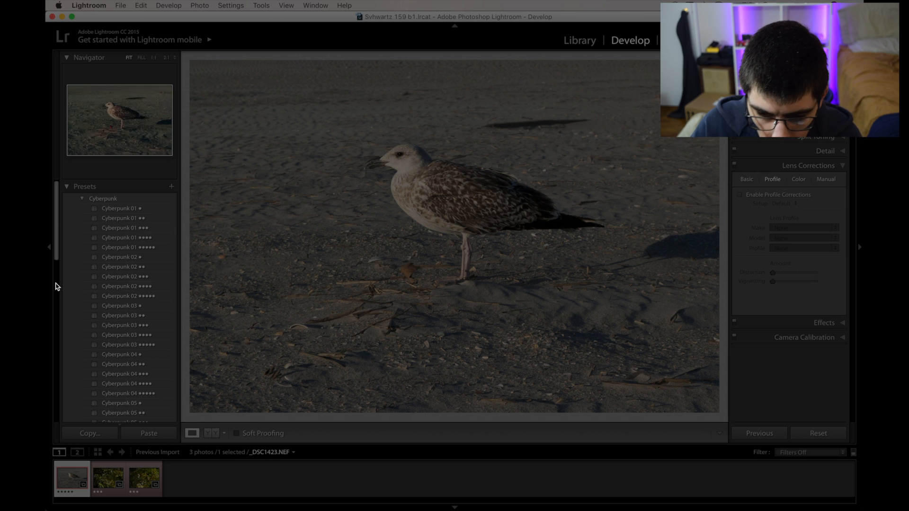
Collapse the Presets, Collections and Lens Corrections sections in the Develop module
scroll(98, 293, down, 10)
scroll(98, 293, up, 10)
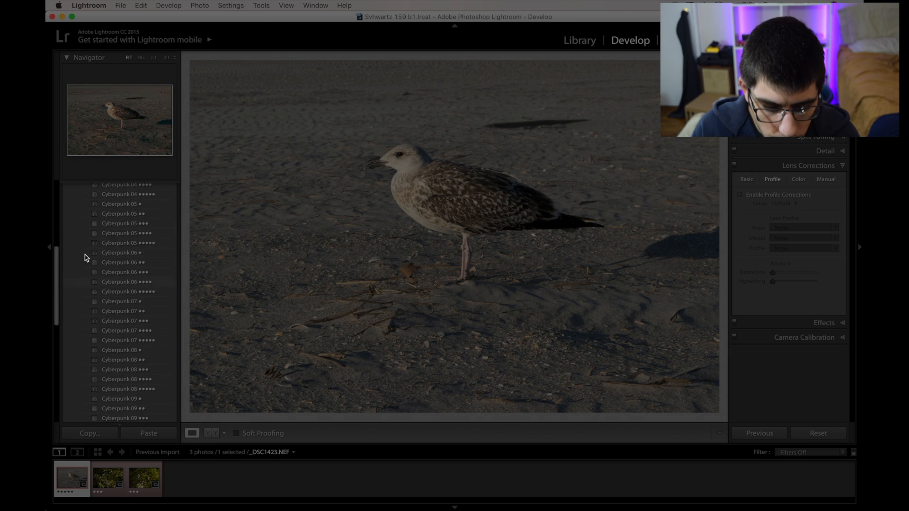
click(67, 186)
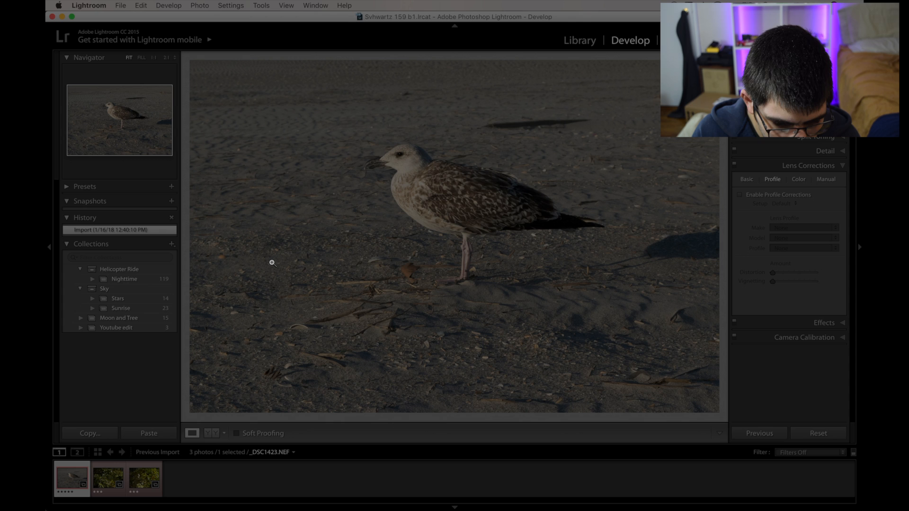
key(F2)
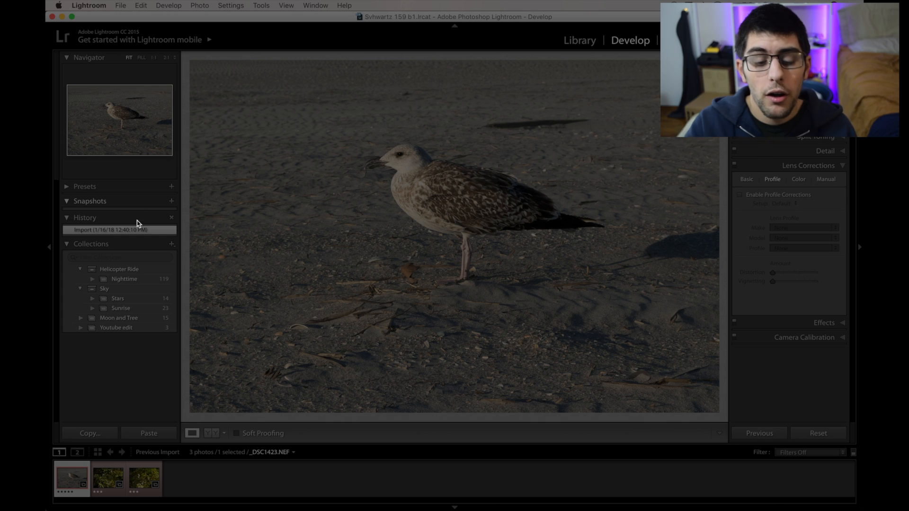
click(67, 245)
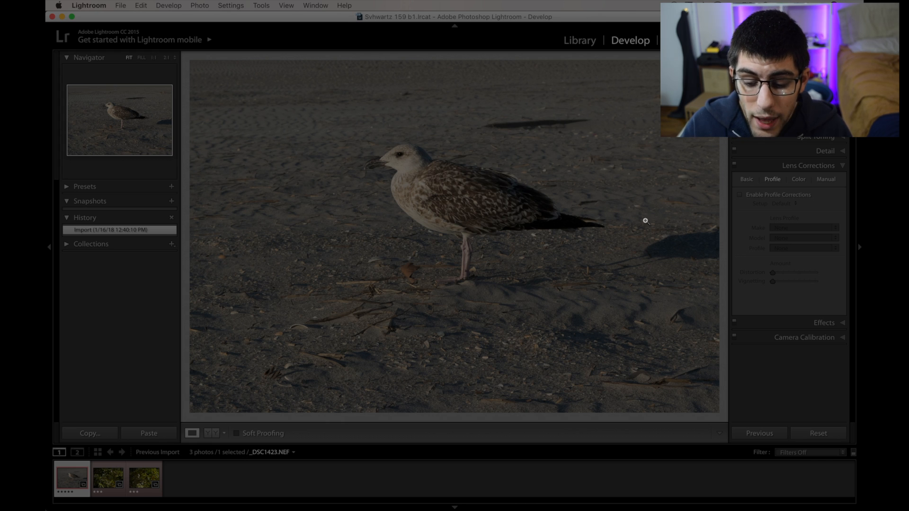
click(743, 181)
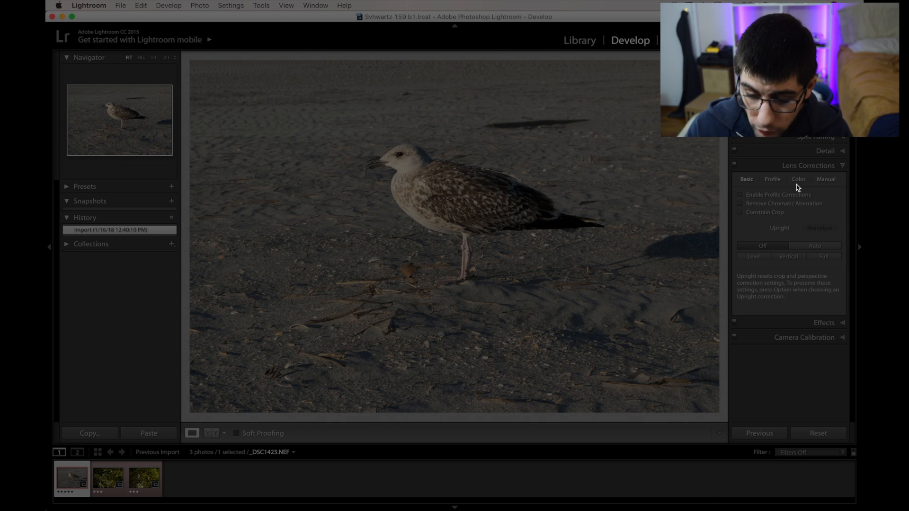
click(843, 166)
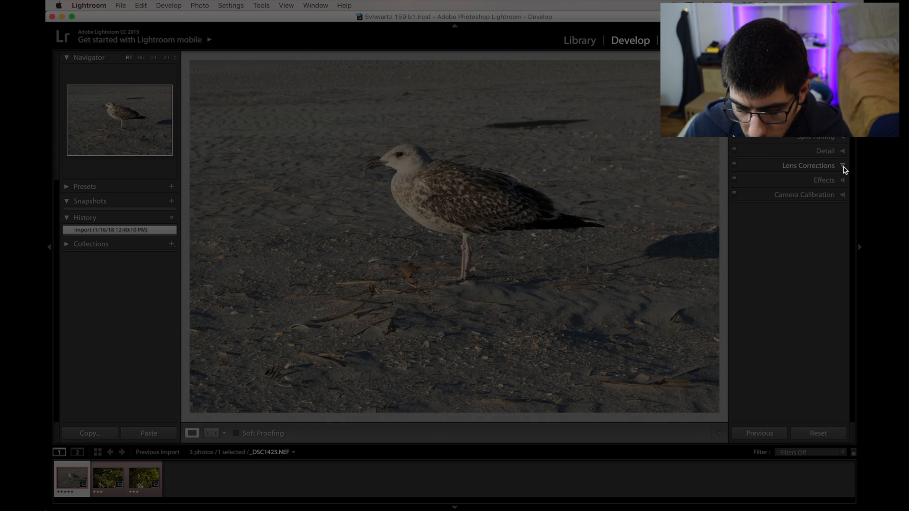
scroll(845, 170, up, 10)
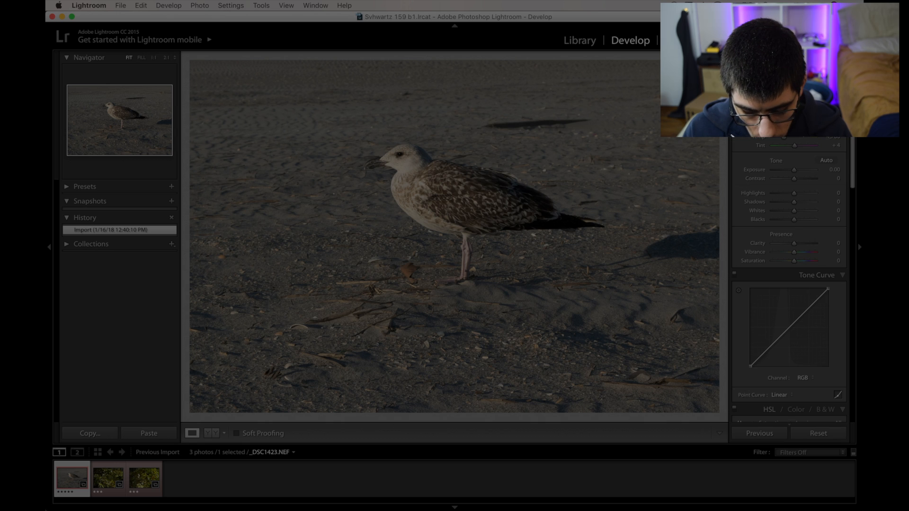
scroll(789, 279, down, 6)
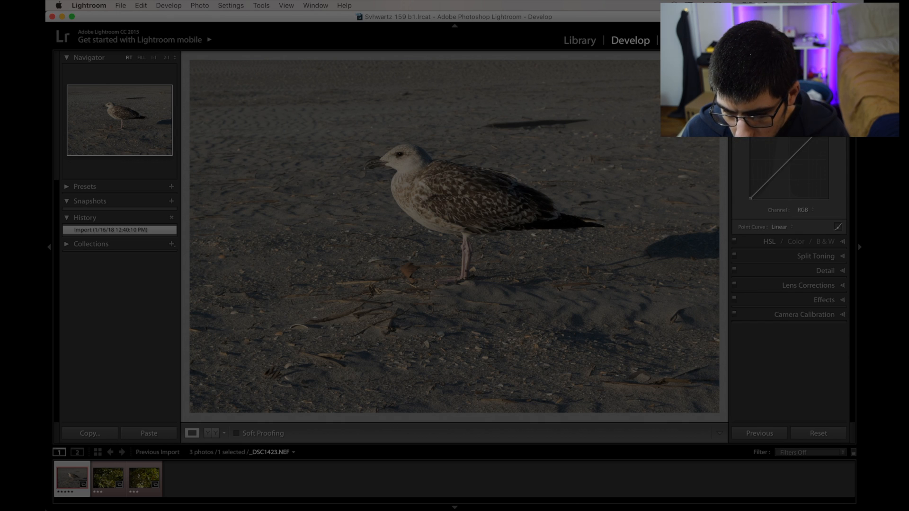
click(824, 106)
alt+click(824, 107)
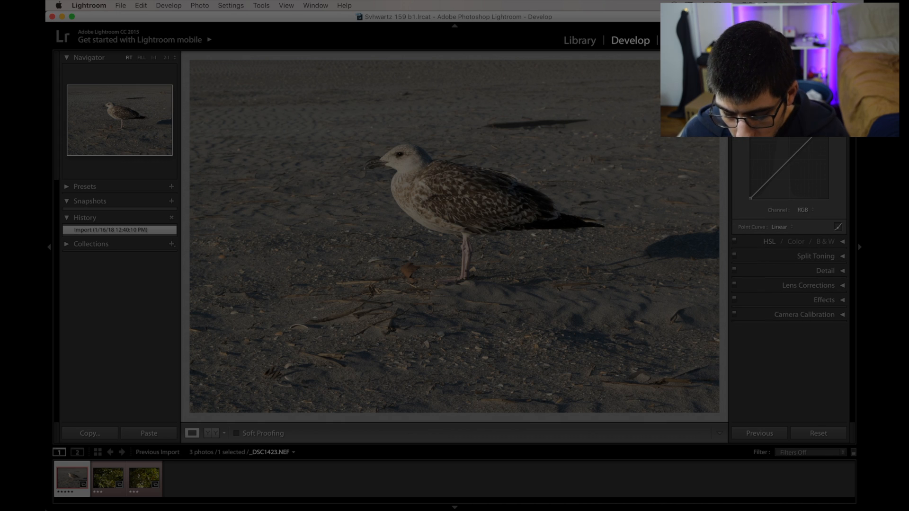
click(824, 106)
click(824, 107)
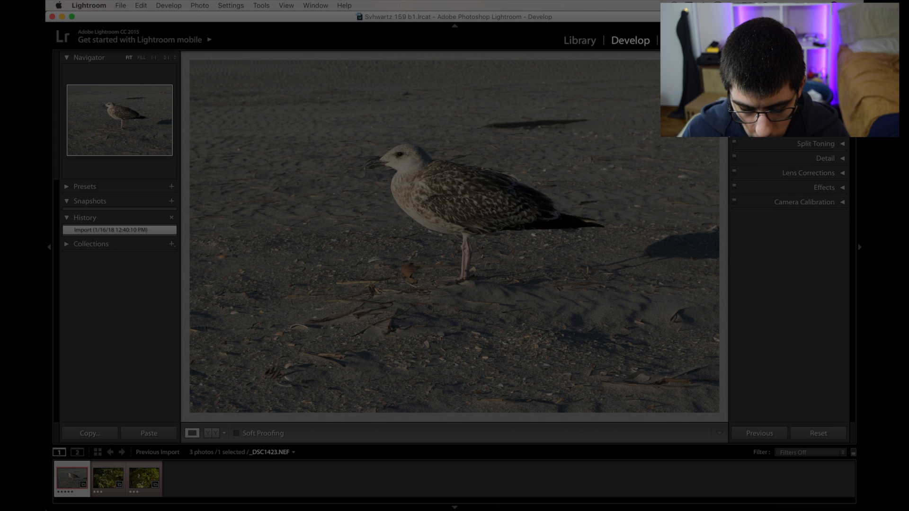
alt+click(824, 107)
alt+click(824, 106)
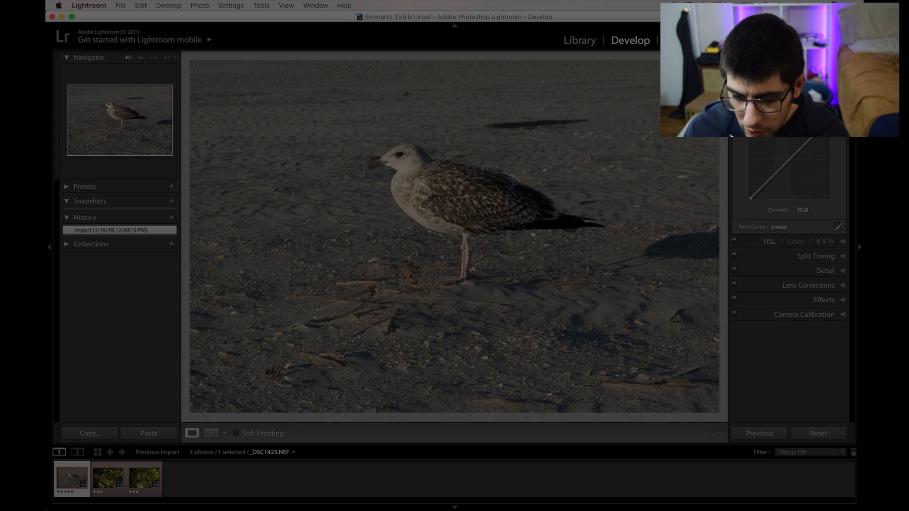
click(824, 107)
click(824, 106)
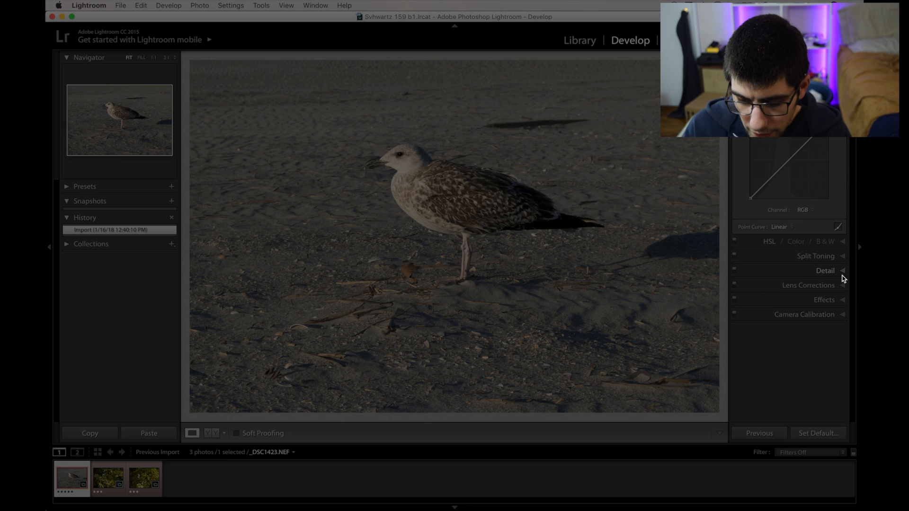
Expand the Detail section to show its sharpening and noise reduction settings, and collapse it again
alt+click(843, 273)
click(843, 272)
click(842, 271)
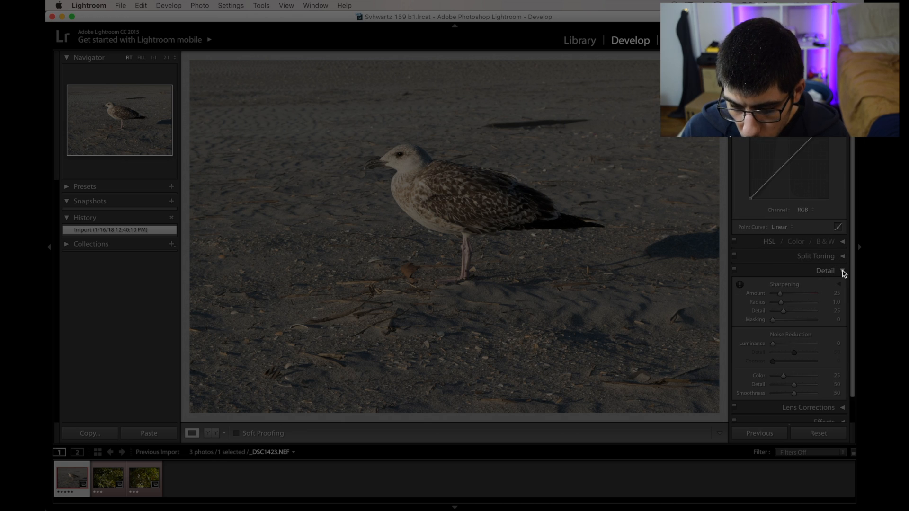
click(842, 270)
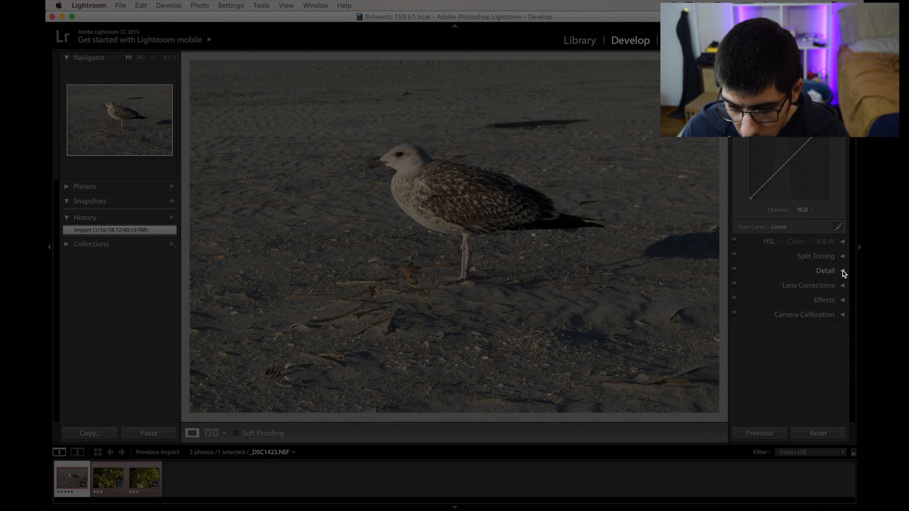
alt+click(843, 272)
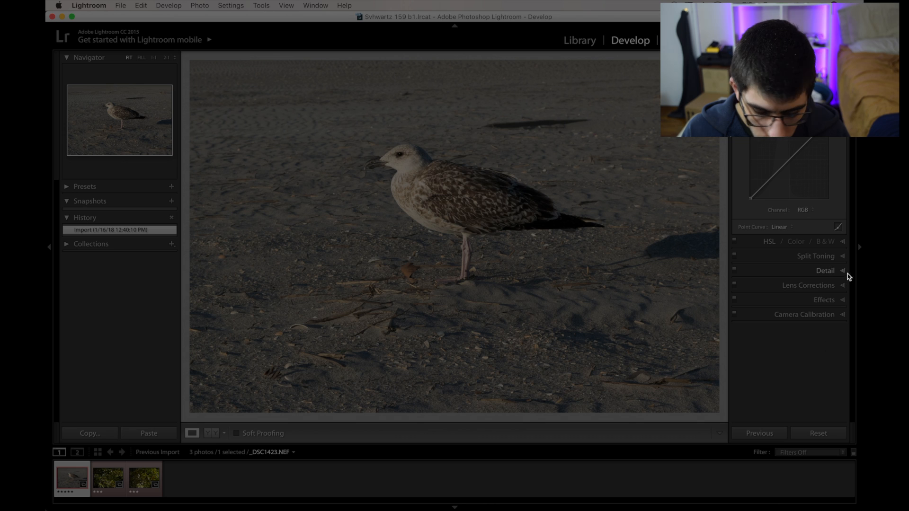
Turn on Remove Chromatic Aberration and Enable Profile Corrections in the Lens Corrections of the seagull photo
click(846, 286)
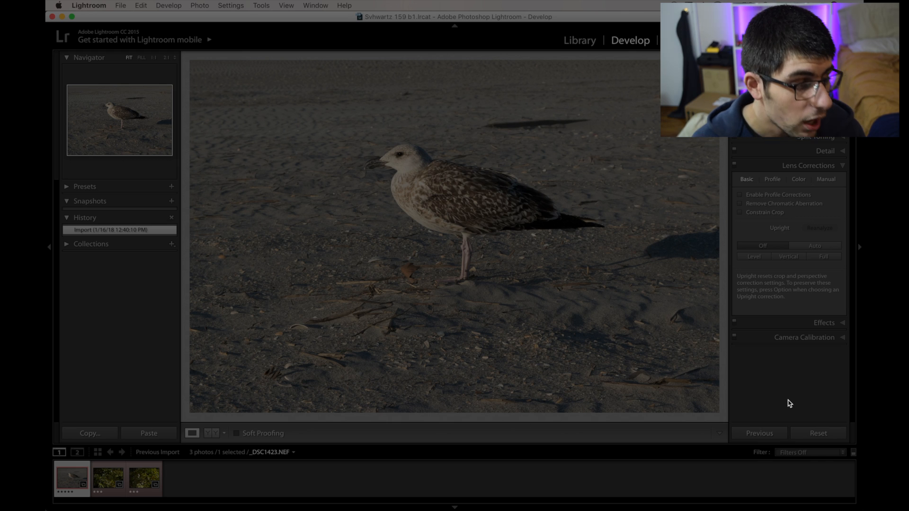
click(782, 206)
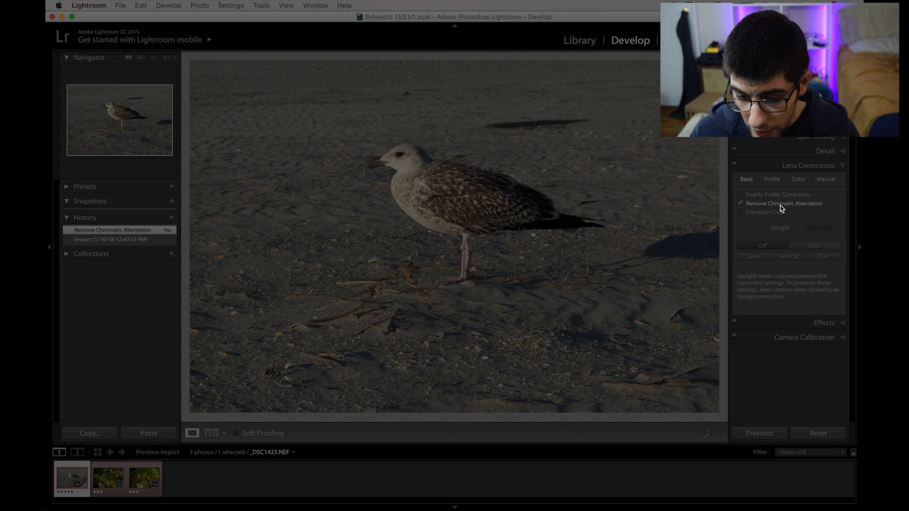
click(781, 208)
click(782, 207)
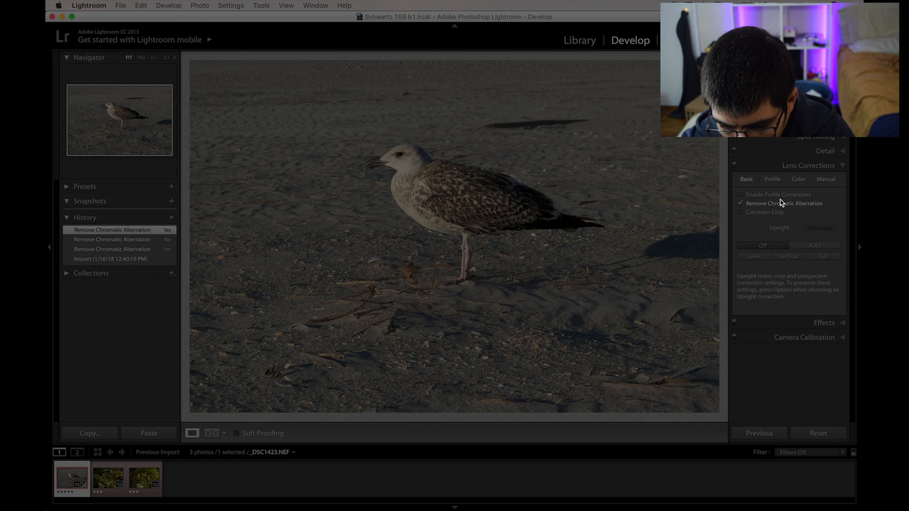
click(781, 198)
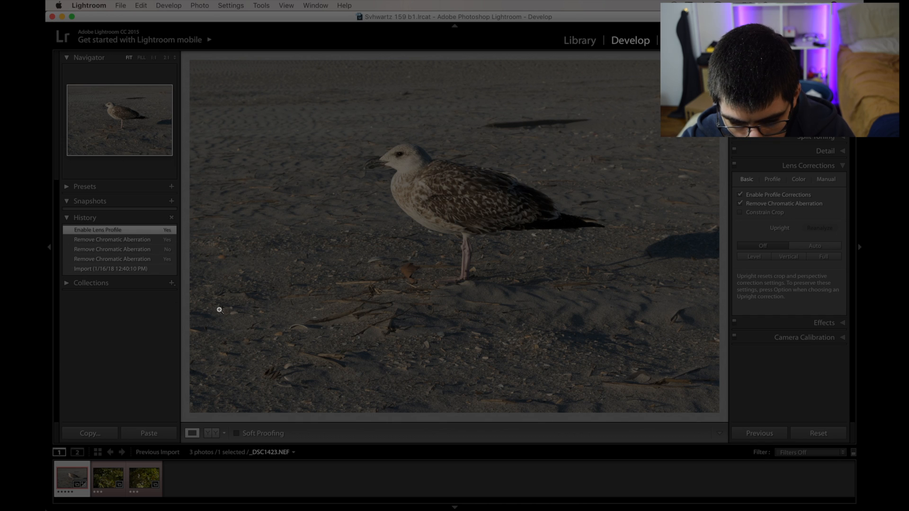
key(XF86MonBrightnessUp)
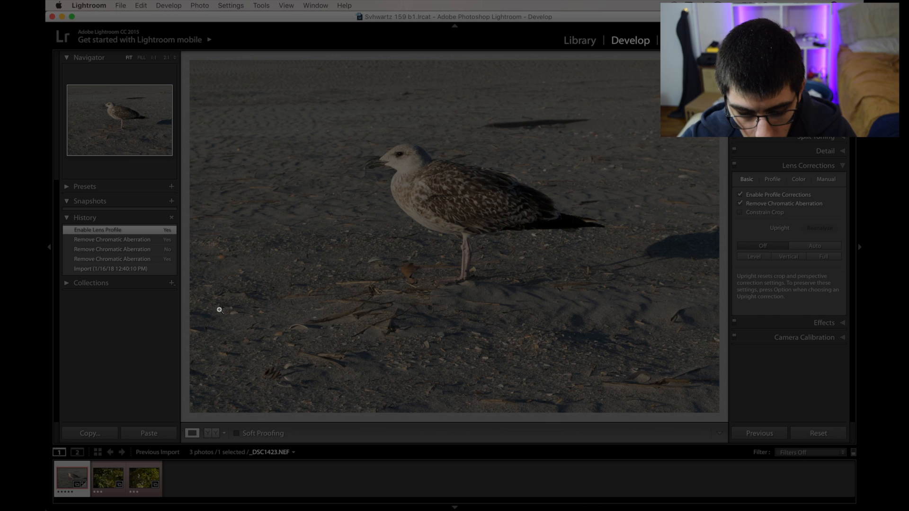
Check the lens profile's make, model and correction amounts, return to the Basic lens settings and collapse Lens Corrections
click(779, 184)
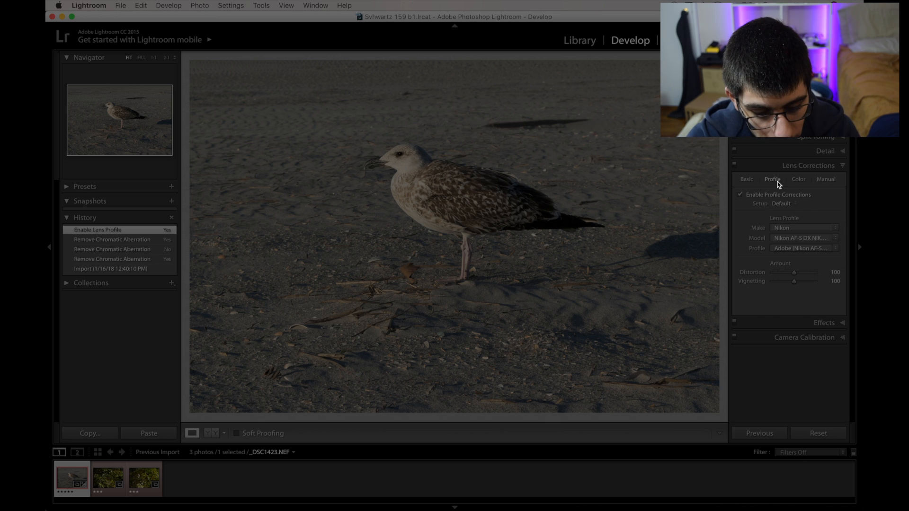
click(753, 181)
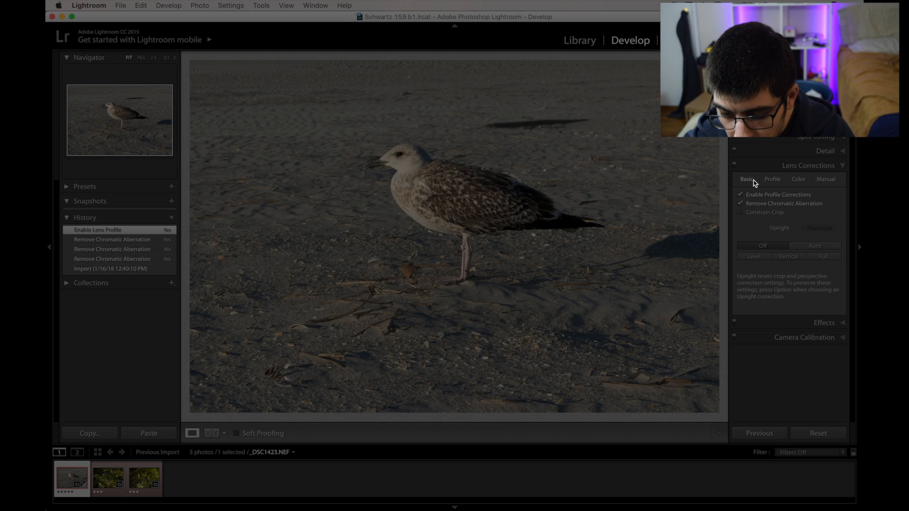
click(842, 165)
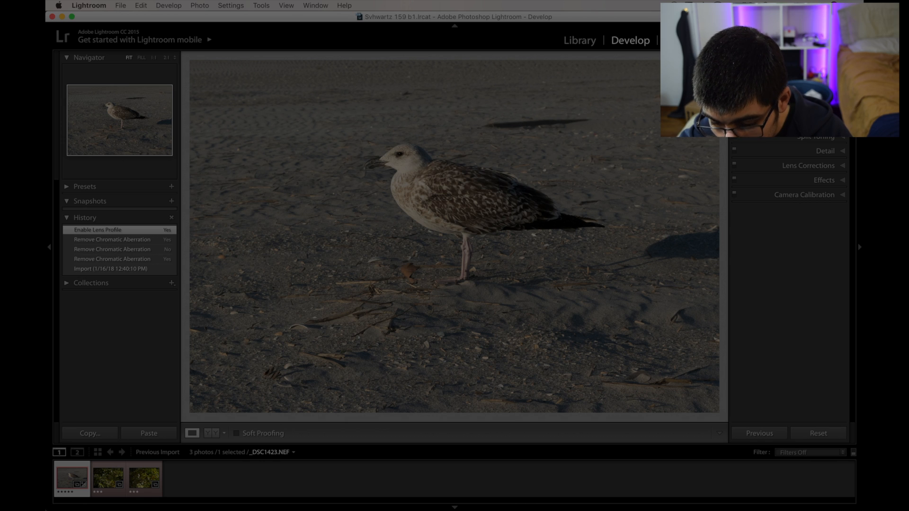
Look into the Basic, Tone Curve and HSL sections one by one, collapsing each again
scroll(789, 208, up, 3)
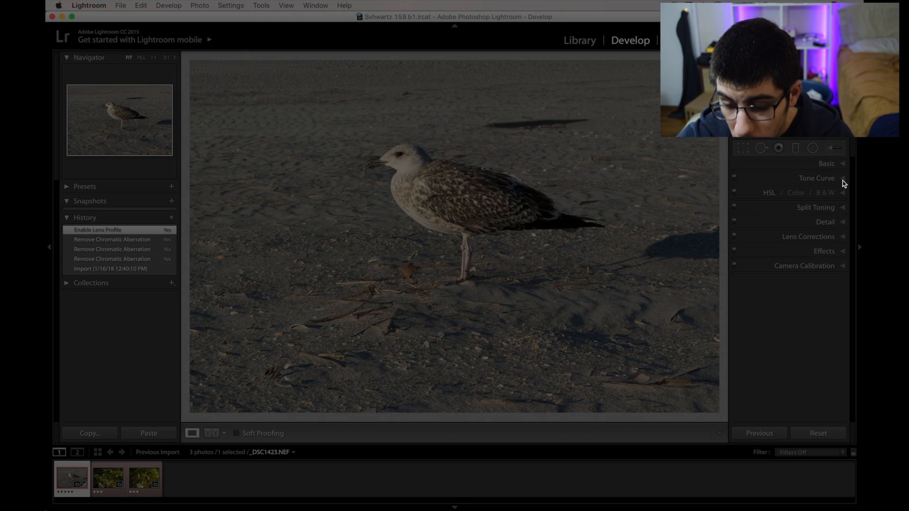
click(845, 164)
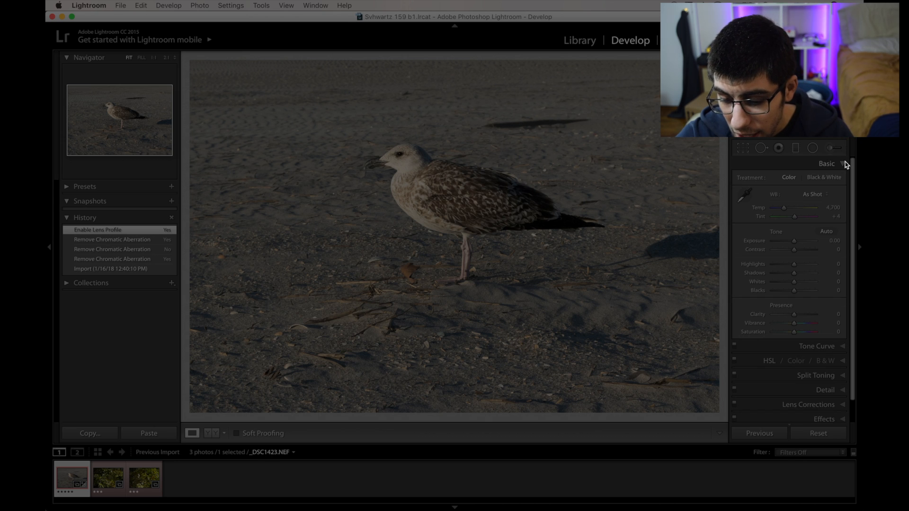
click(846, 164)
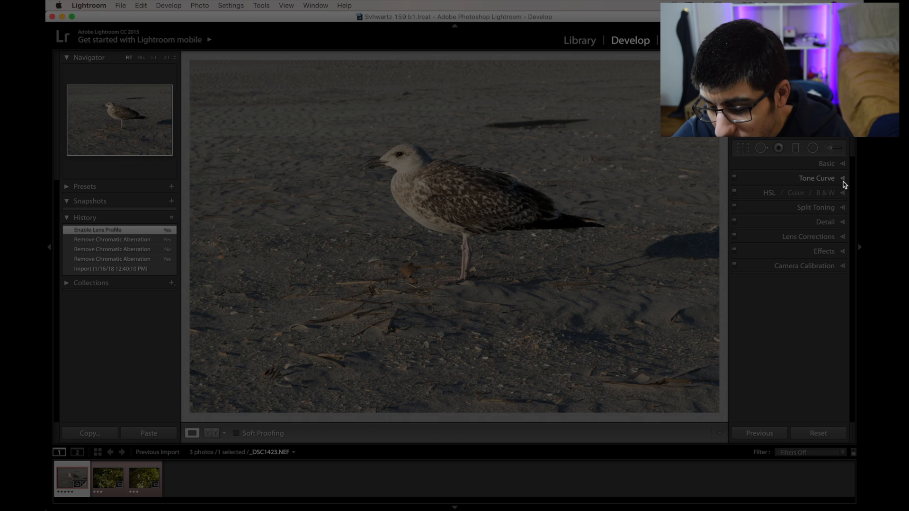
click(843, 179)
click(843, 179)
click(845, 193)
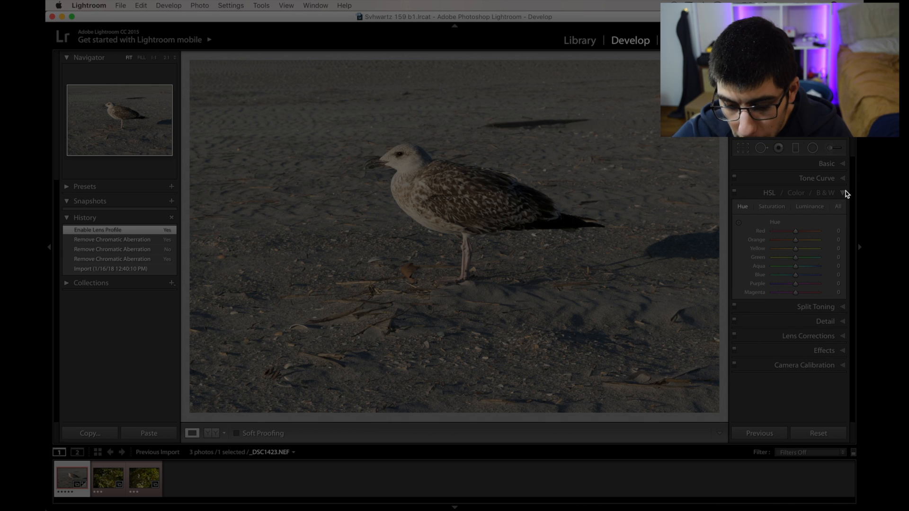
click(845, 194)
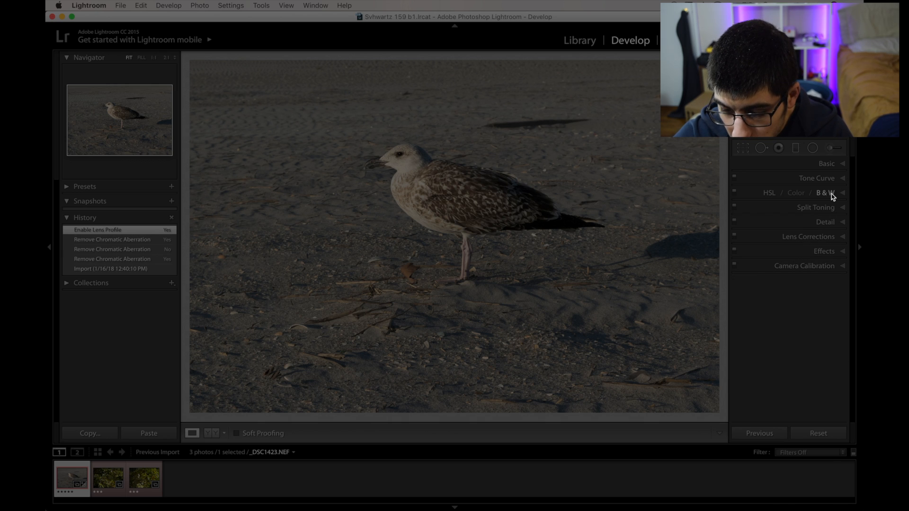
Convert the seagull photo to black and white and collapse the Black & White Mix settings
click(831, 195)
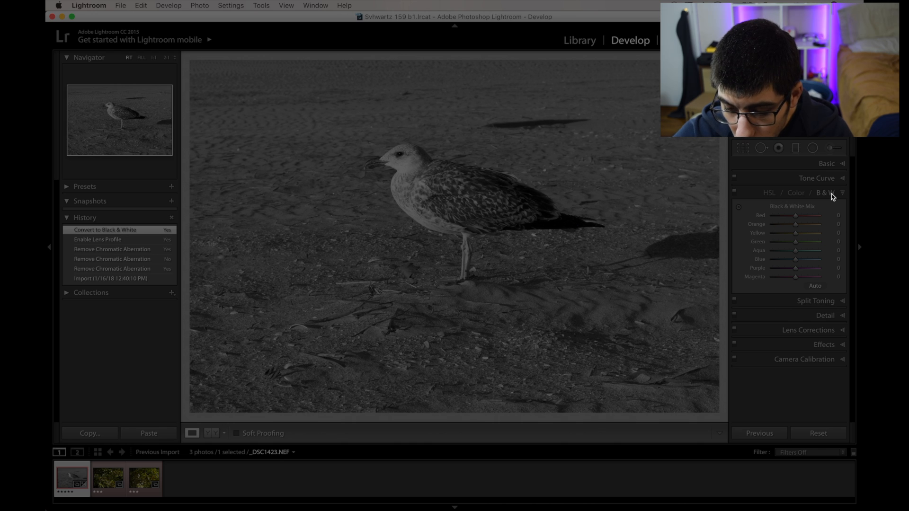
click(841, 194)
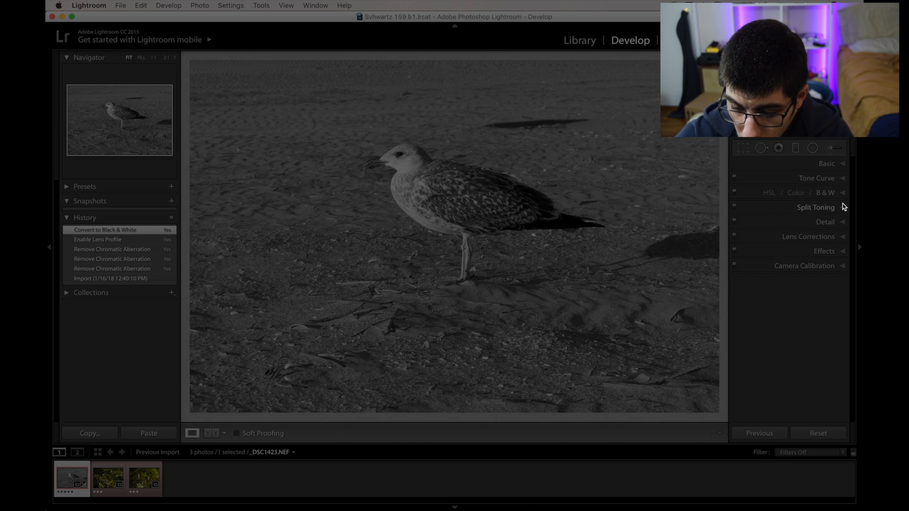
Look into the Split Toning, Detail and Lens Corrections sections one by one, collapsing each again
click(843, 213)
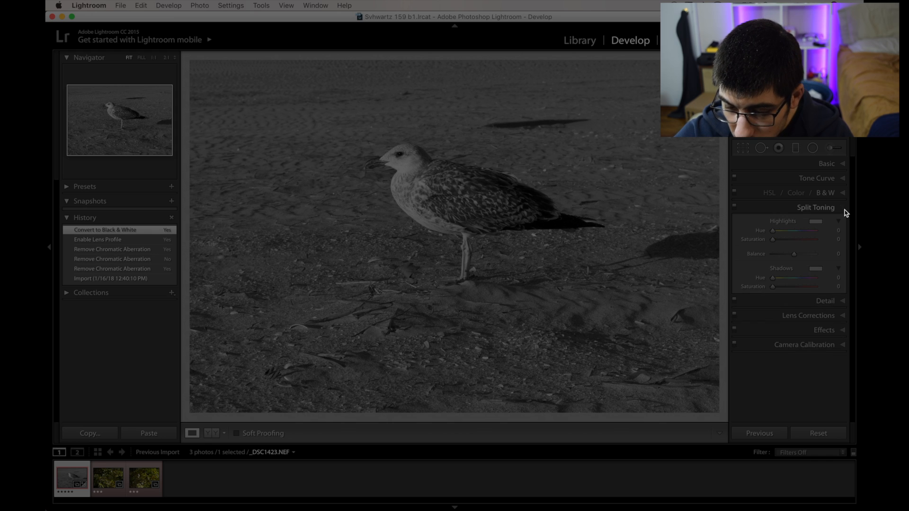
click(844, 209)
click(846, 225)
click(845, 225)
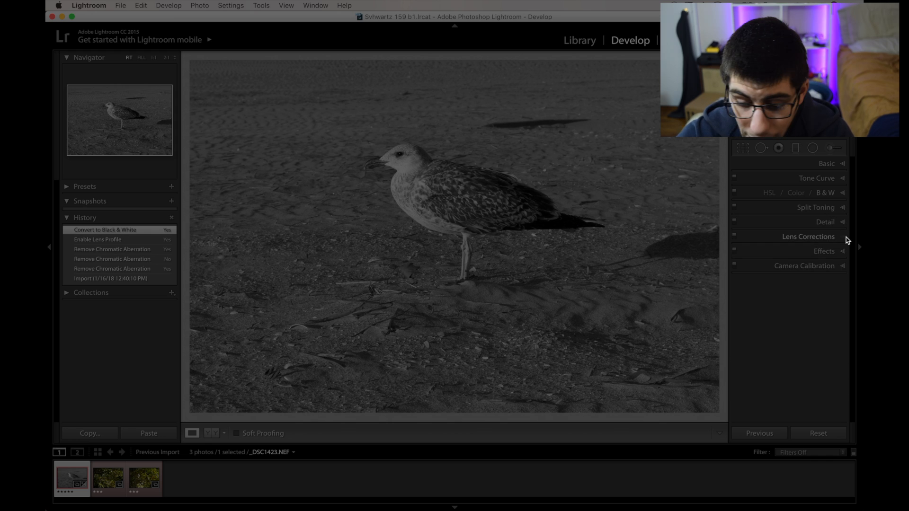
click(846, 236)
click(845, 237)
click(846, 237)
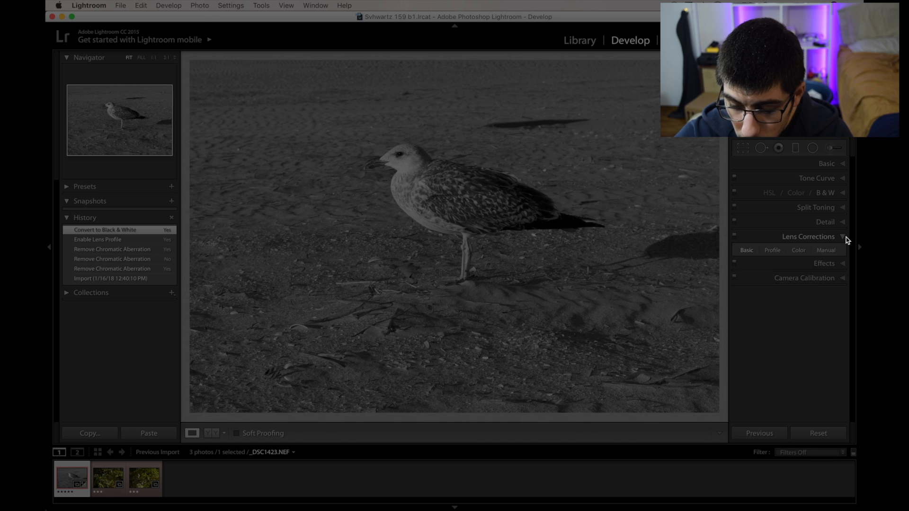
click(846, 236)
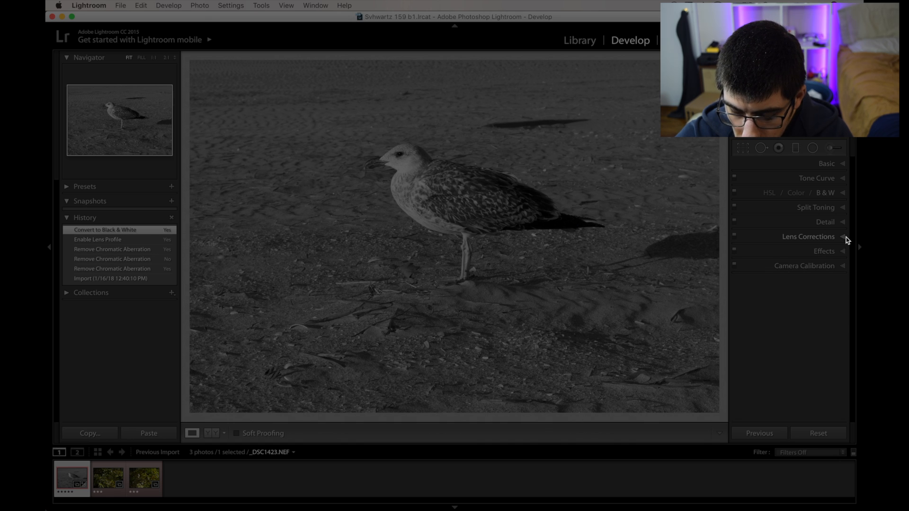
Try a temperature of 16,683 and a tint of -150 in the Basic settings, restoring the As Shot white balance after each
click(843, 164)
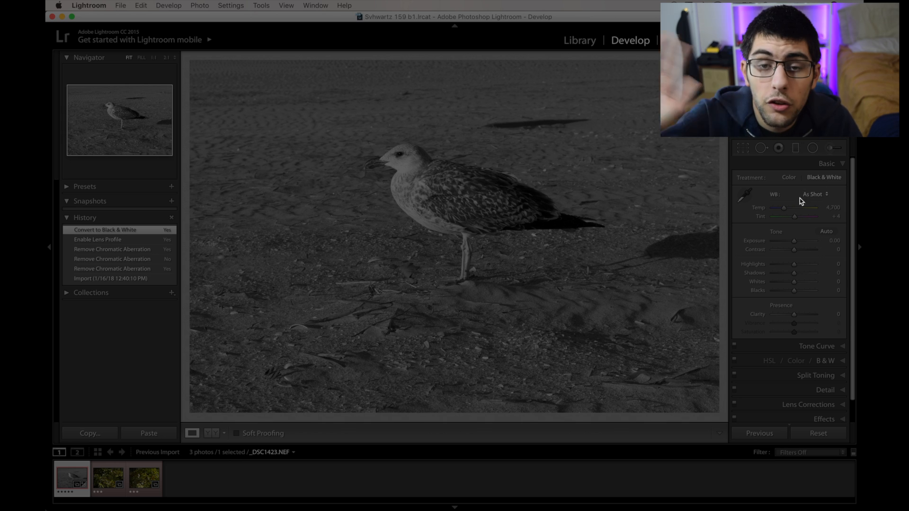
drag(784, 209, 828, 212)
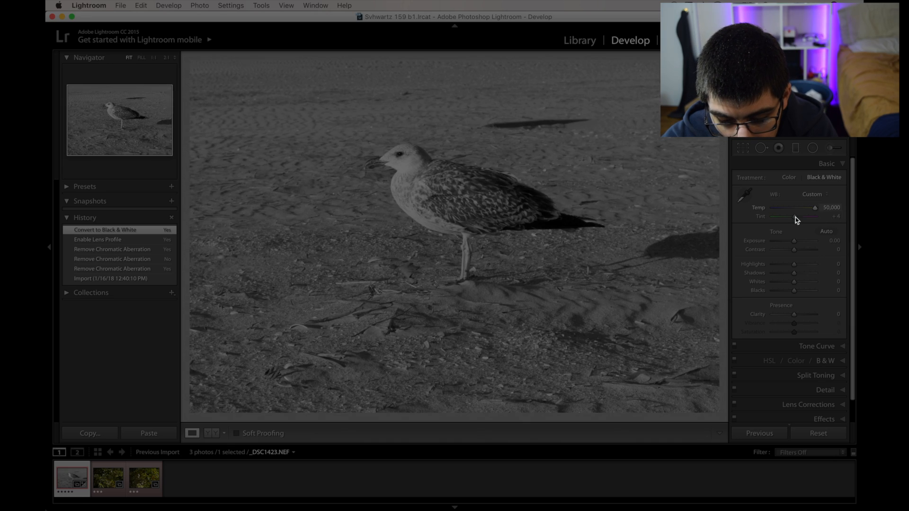
drag(829, 218, 810, 218)
click(819, 194)
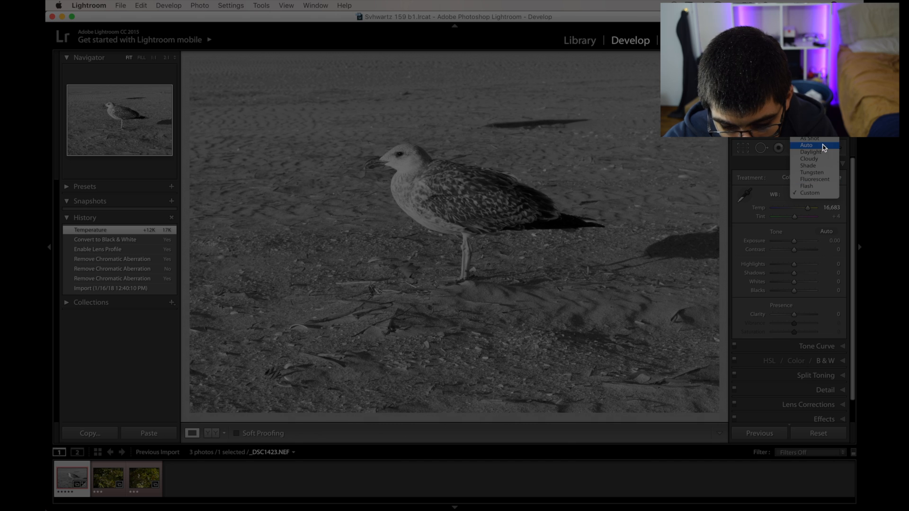
click(822, 161)
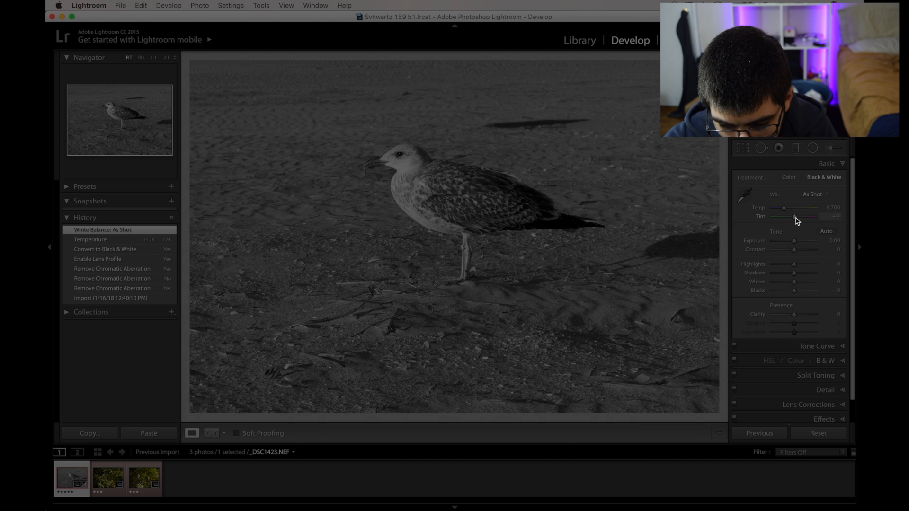
drag(795, 217, 774, 222)
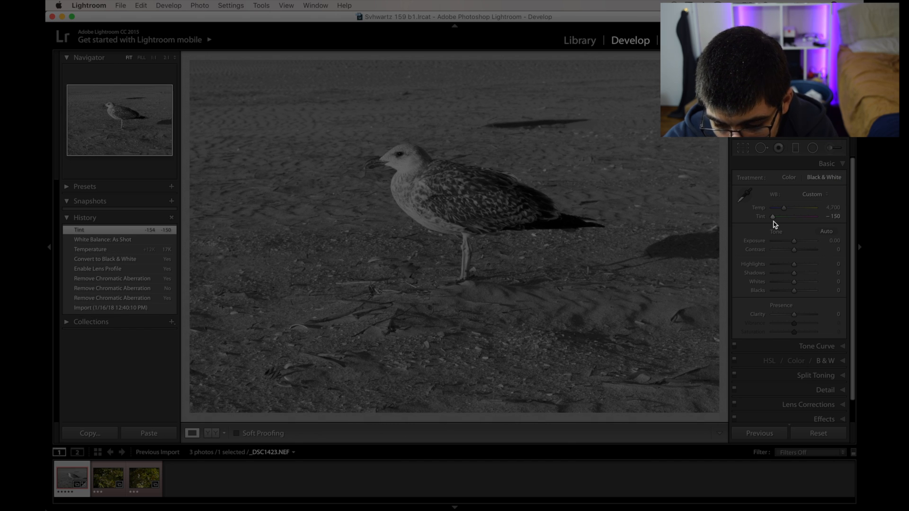
key(cmd+z)
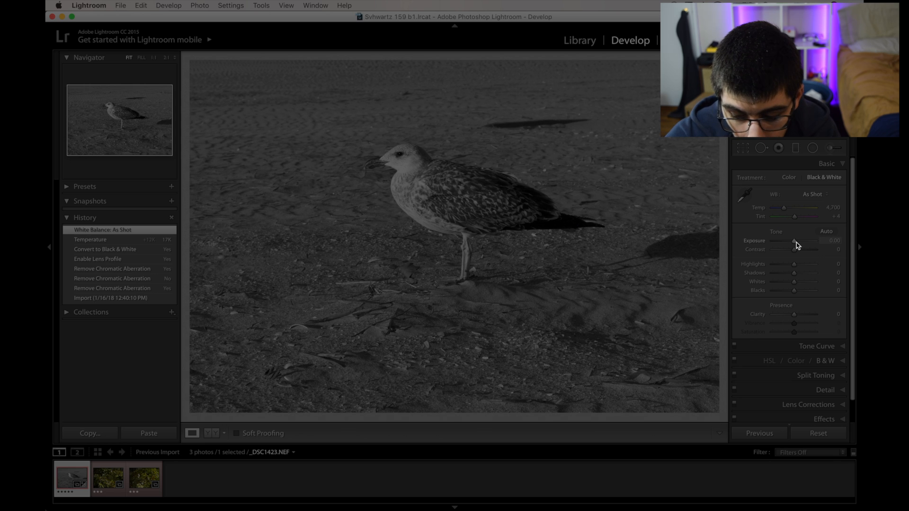
Try exposure values of +5.00 and -0.40 and a contrast of +100, undoing the trial changes
drag(796, 245, 832, 244)
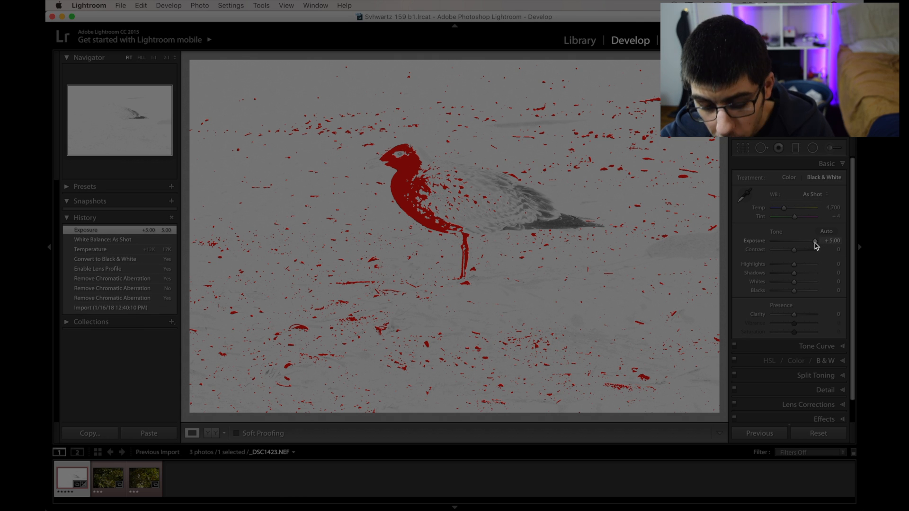
drag(815, 246, 794, 245)
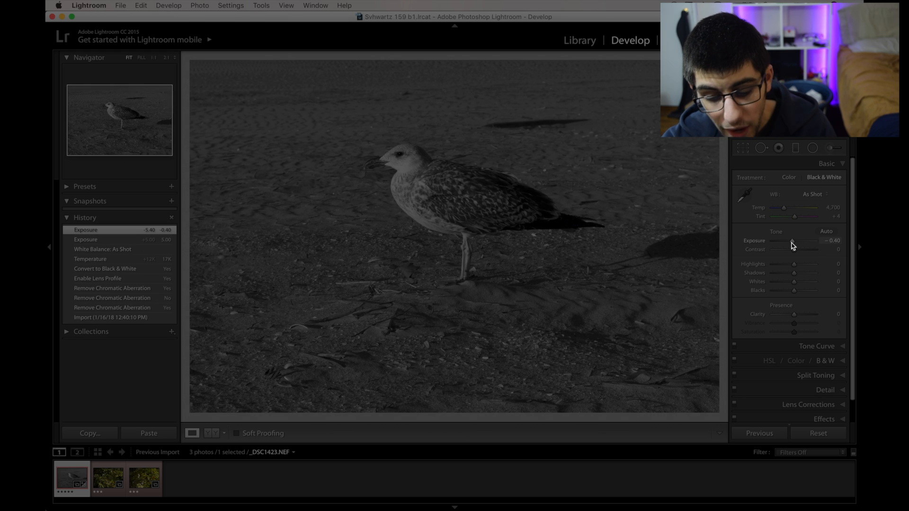
key(cmd+z)
key(super+z)
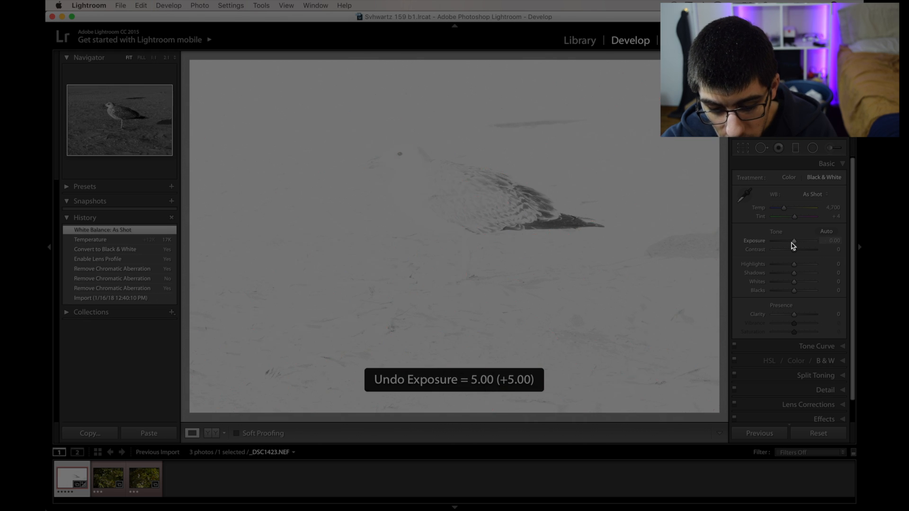
drag(797, 252, 862, 252)
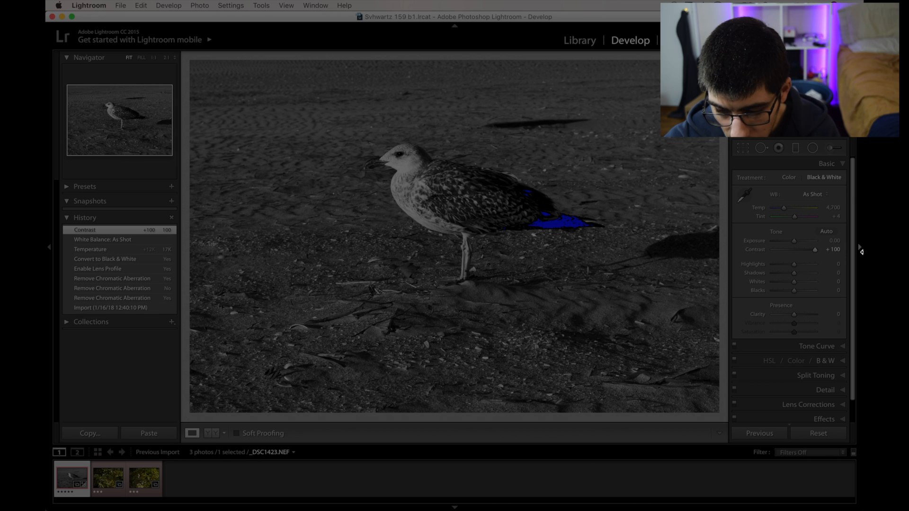
key(super+z)
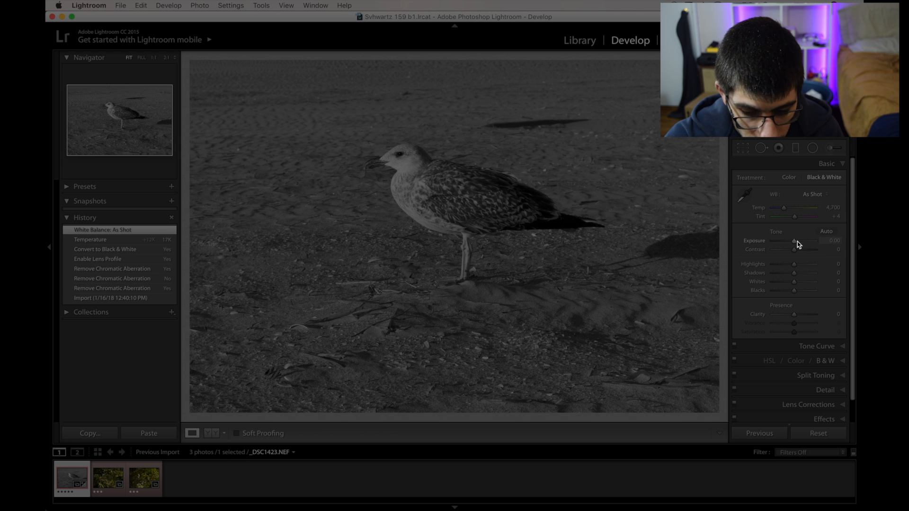
Set exposure to +0.85, contrast to +33, highlights to -86, shadows to +100, whites to -53 and blacks to +100
drag(798, 244, 798, 245)
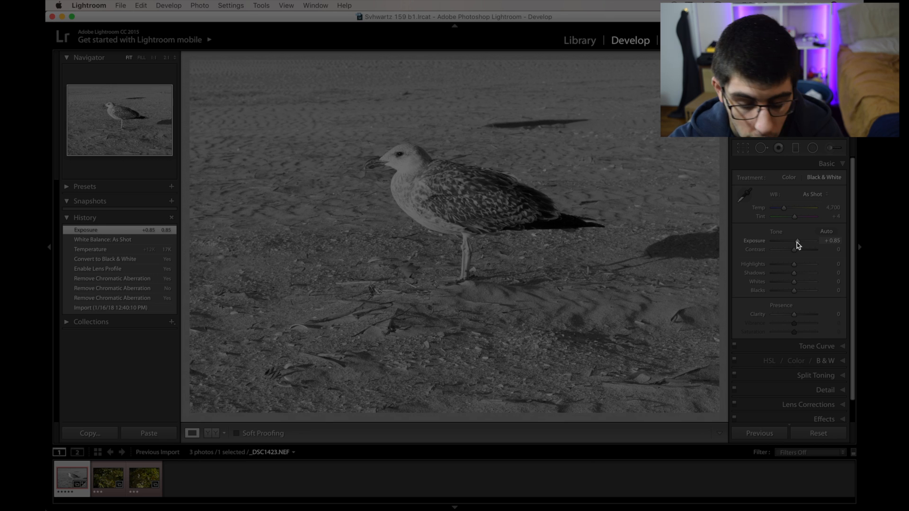
drag(795, 251, 808, 300)
key(super+z)
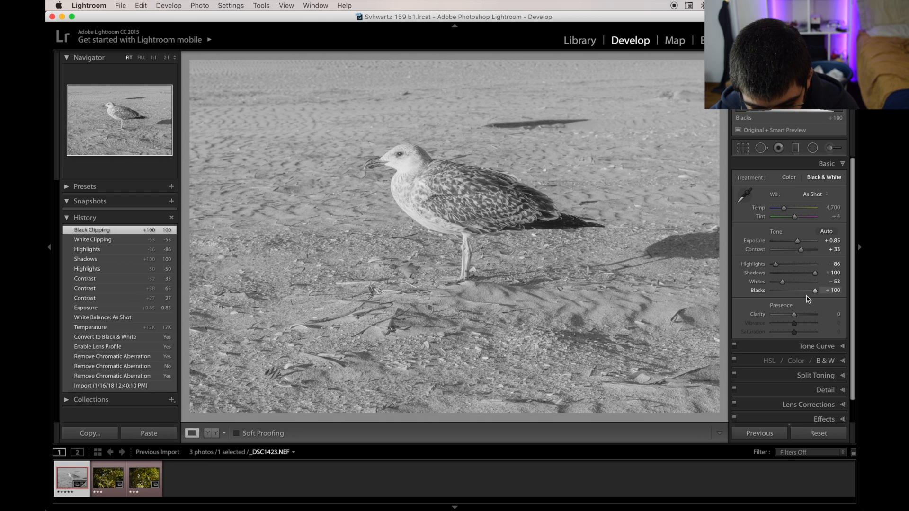
Raise contrast and clarity to +100 and inspect the seagull's feathers, legs and surrounding sand up close
click(559, 223)
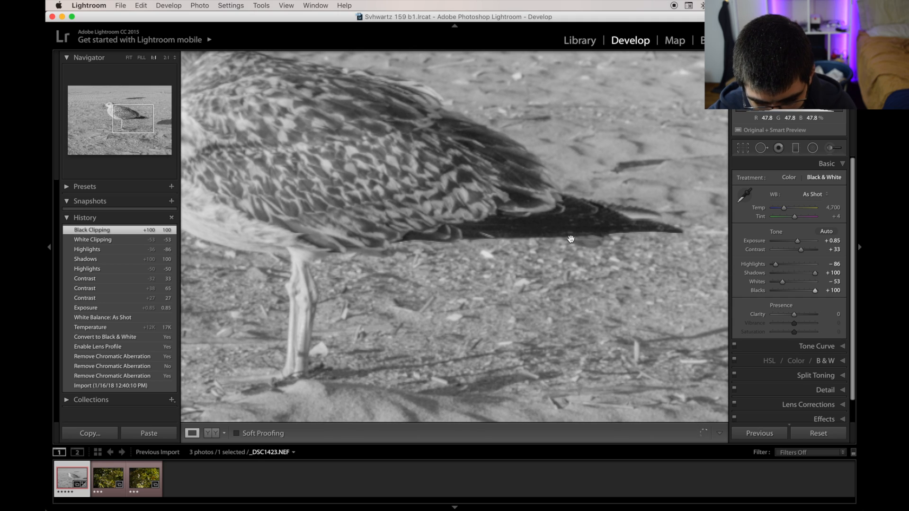
click(573, 225)
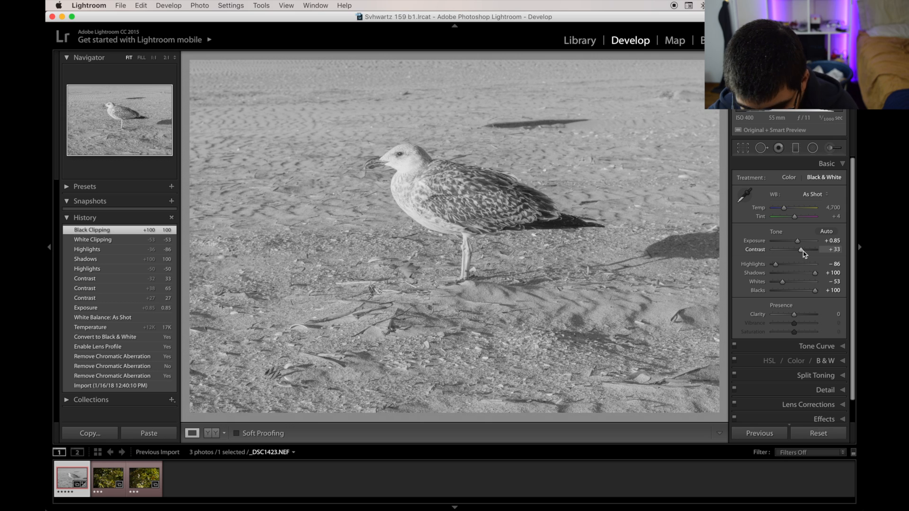
drag(802, 250, 826, 248)
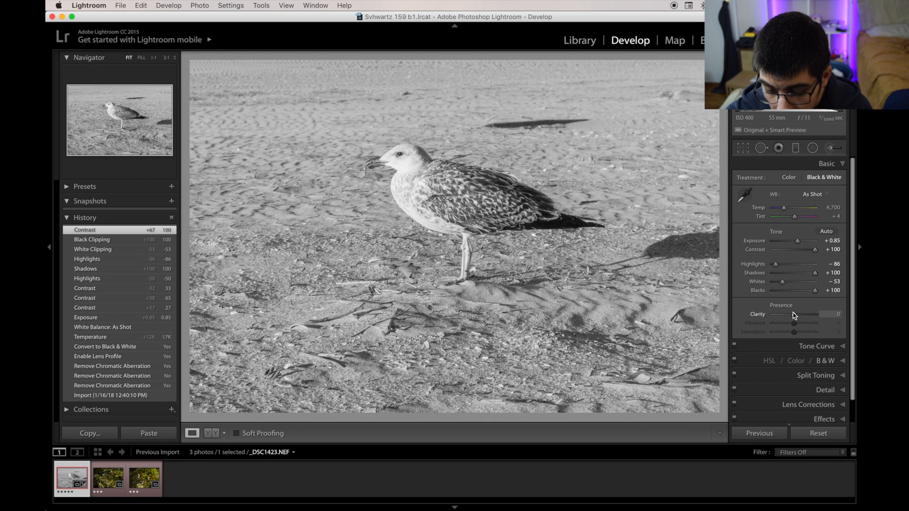
drag(794, 315, 824, 311)
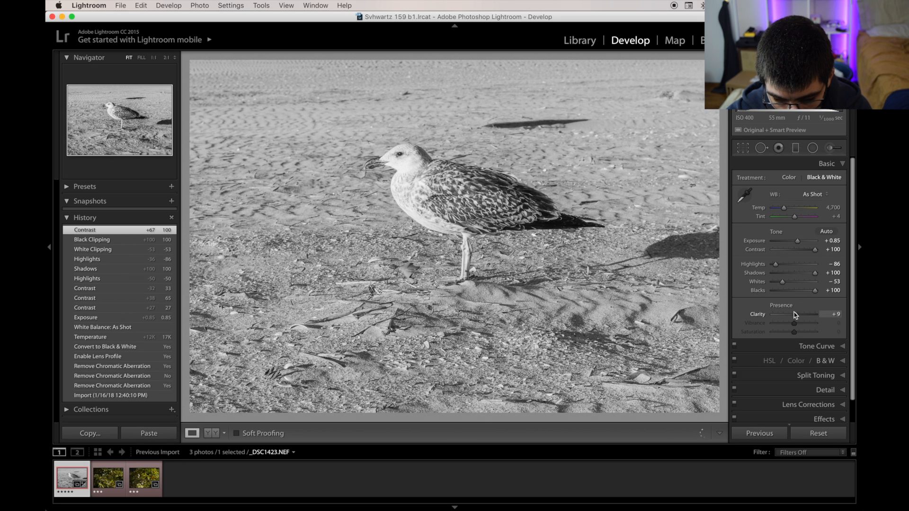
click(478, 176)
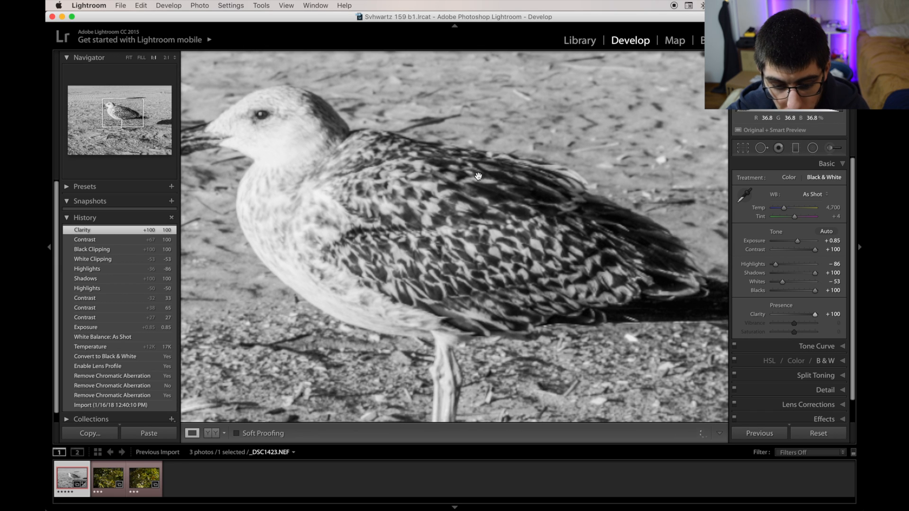
drag(454, 291, 458, 113)
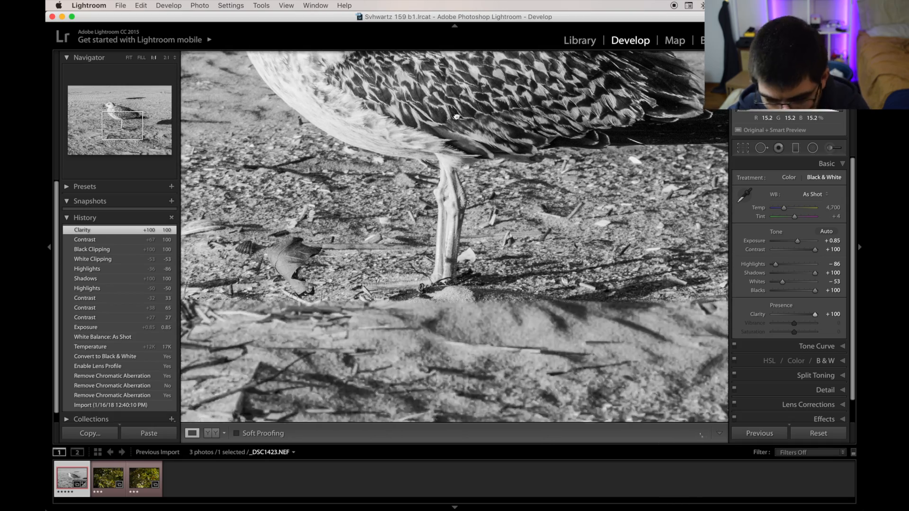
click(459, 315)
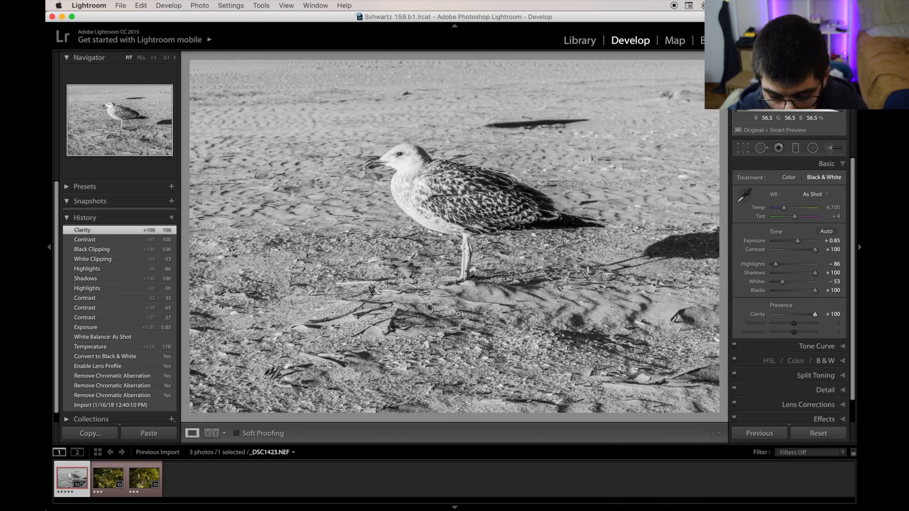
click(630, 255)
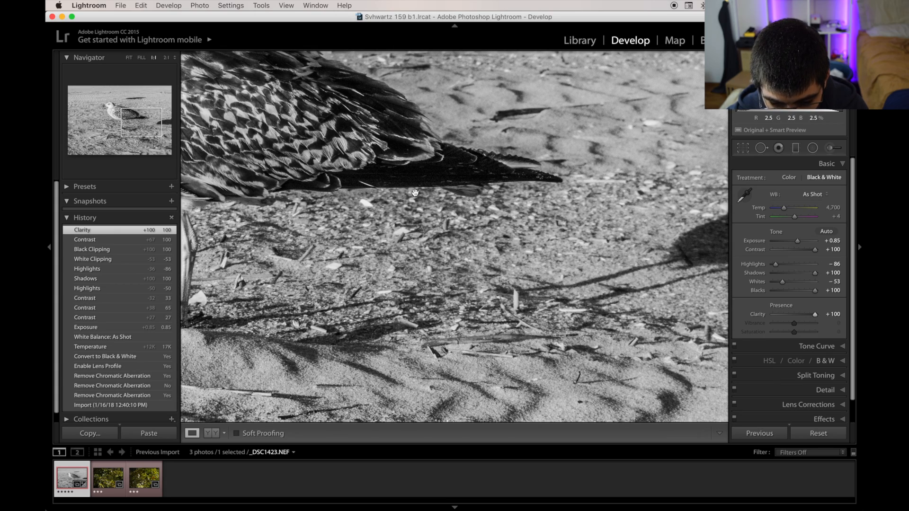
click(429, 178)
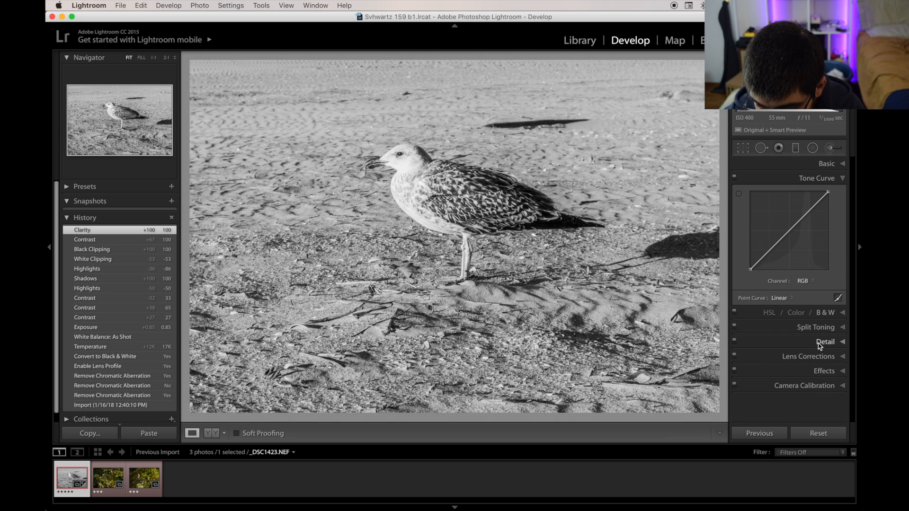
Shape a custom RGB point curve with the white end at 96.5%, a slightly lifted black end and darkened midtones, undoing an extra shadow point
click(817, 348)
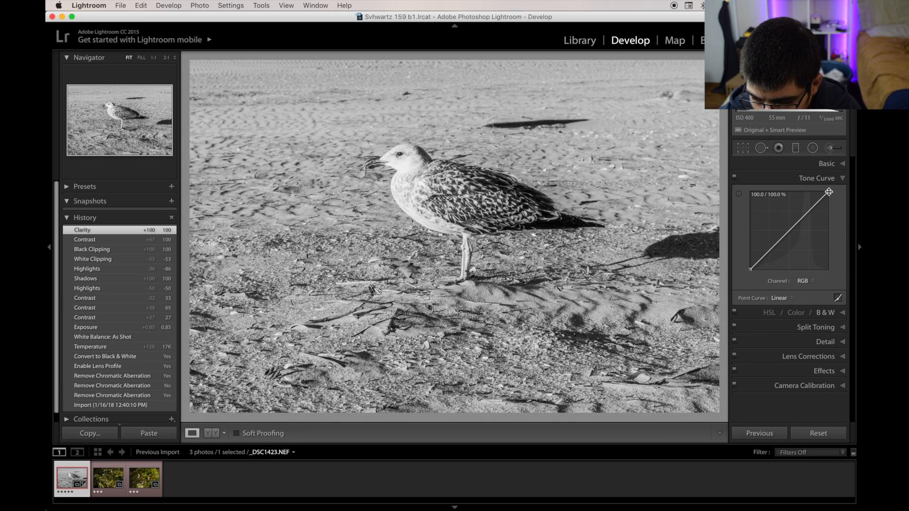
drag(828, 192, 828, 194)
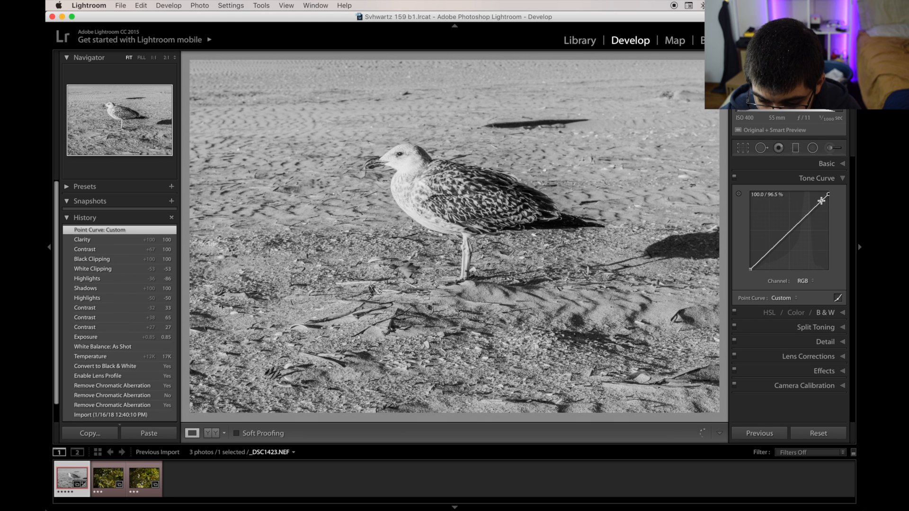
drag(750, 269, 751, 268)
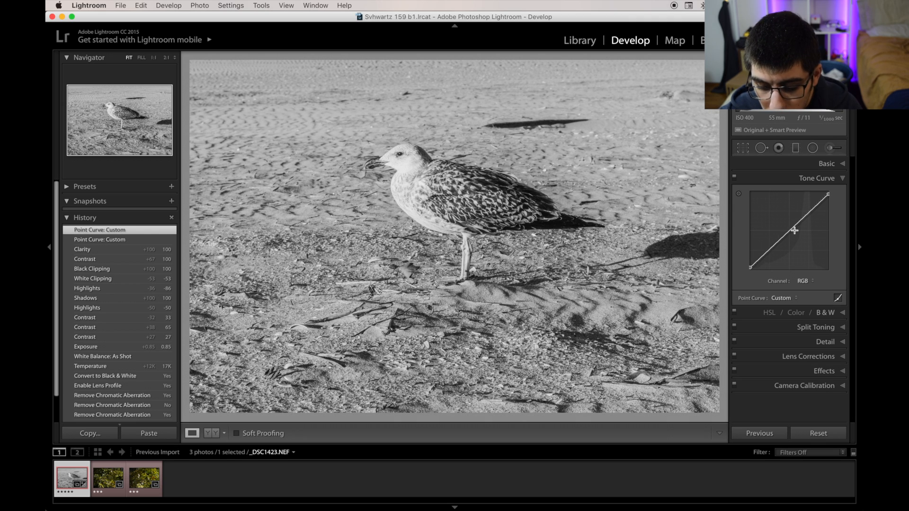
drag(795, 230, 791, 236)
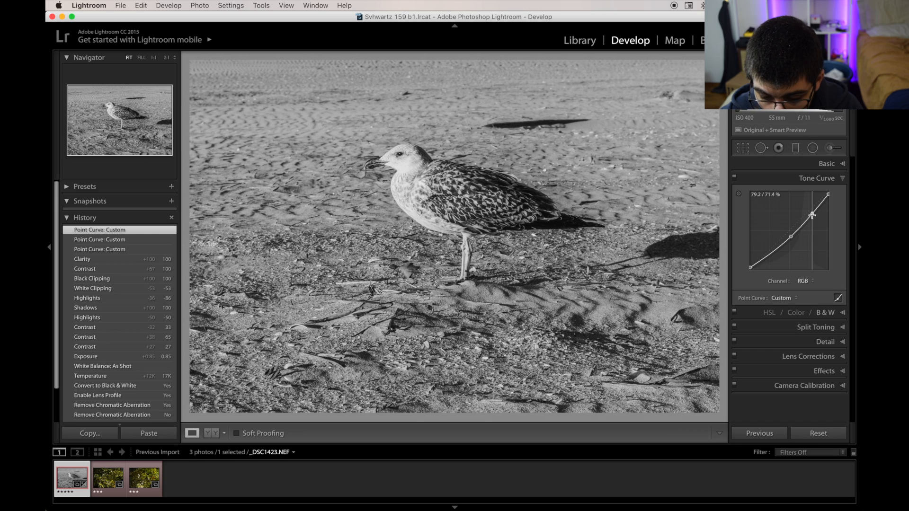
mouse_move(812, 215)
mouse_down()
mouse_move(803, 213)
mouse_move(802, 223)
mouse_up()
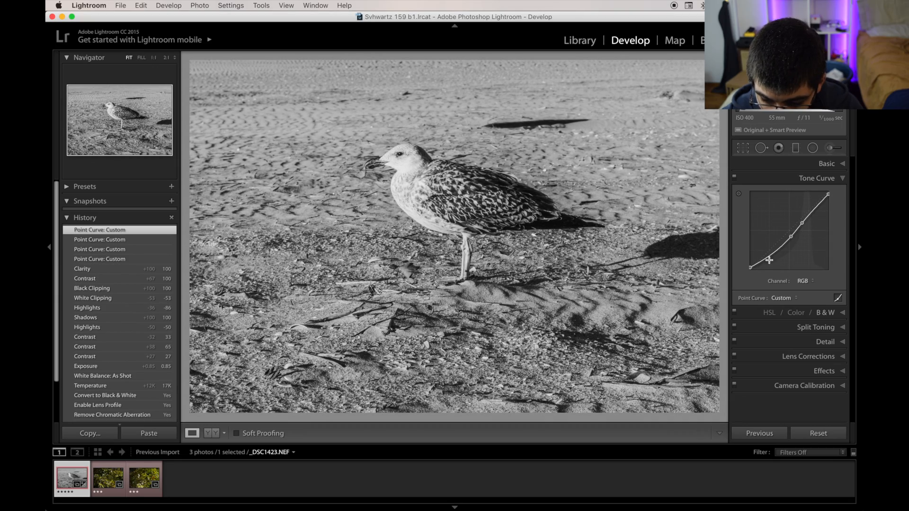
drag(768, 256, 774, 264)
key(super+z)
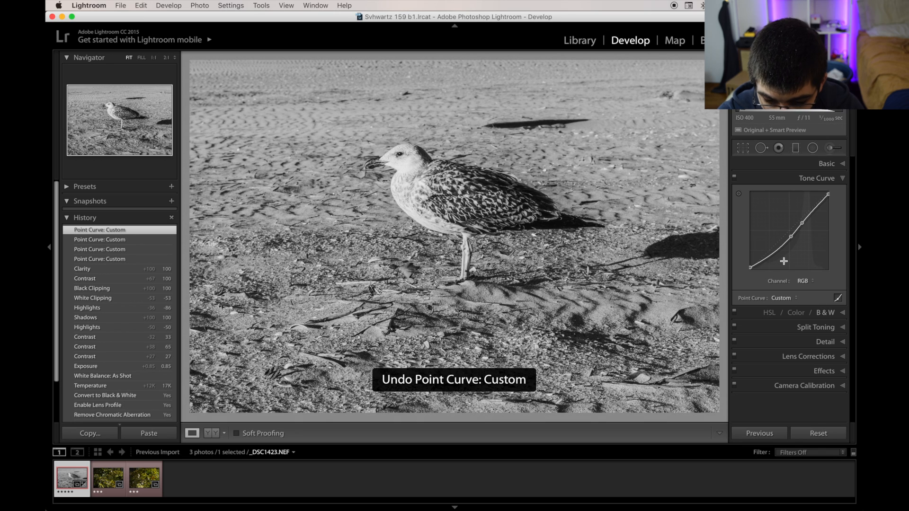
Look into the Split Toning, Black & White Mix and Detail sections without changing their settings
click(844, 328)
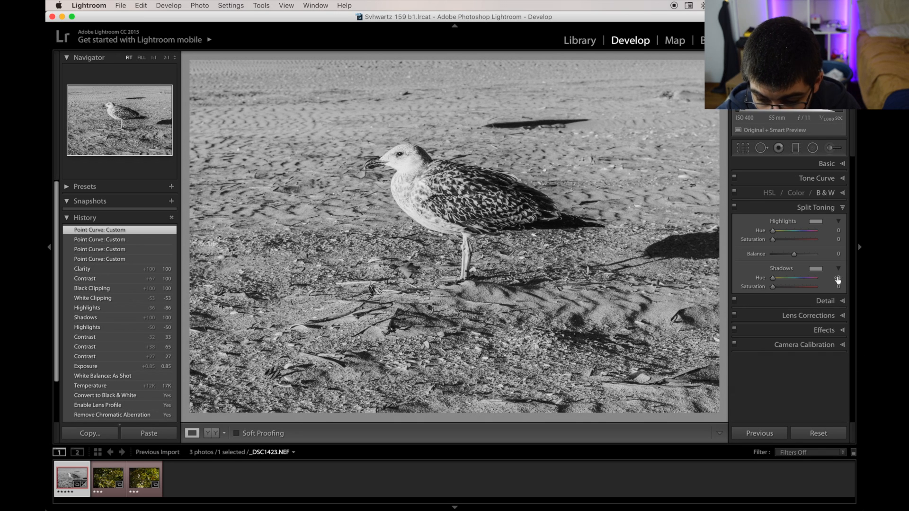
click(845, 194)
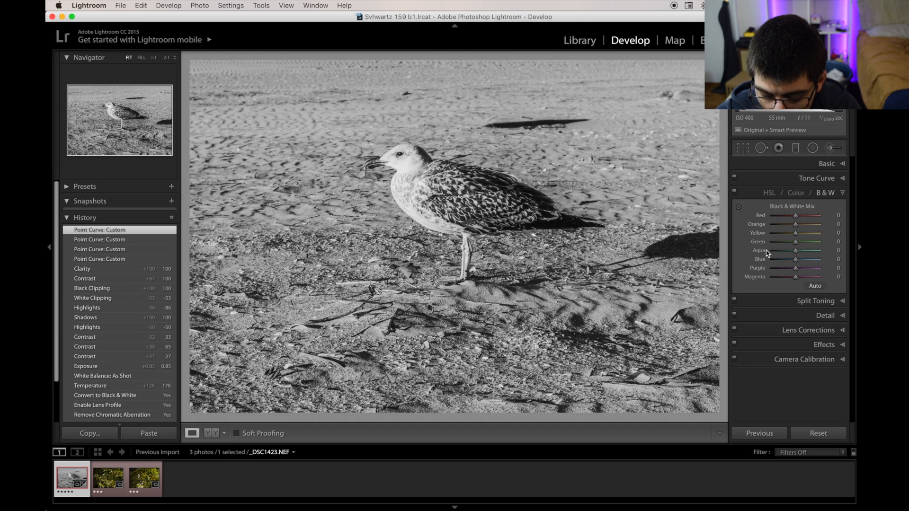
click(843, 193)
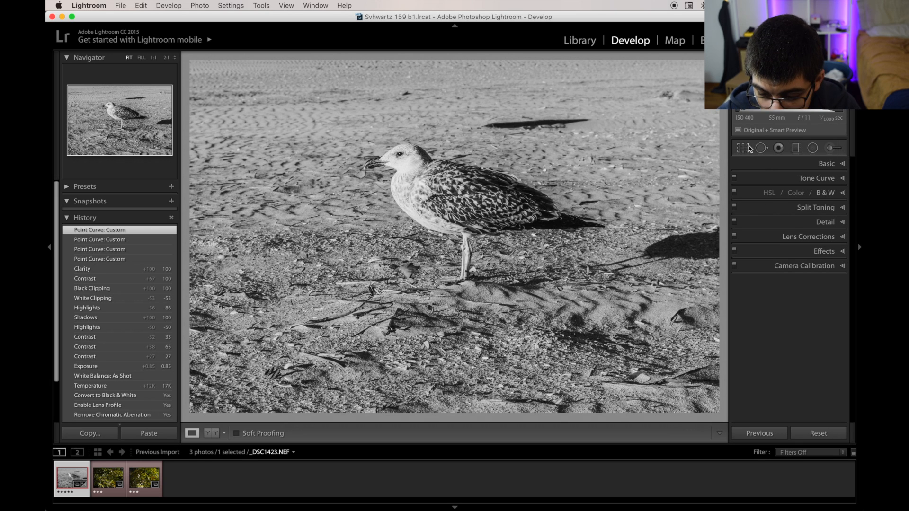
click(826, 222)
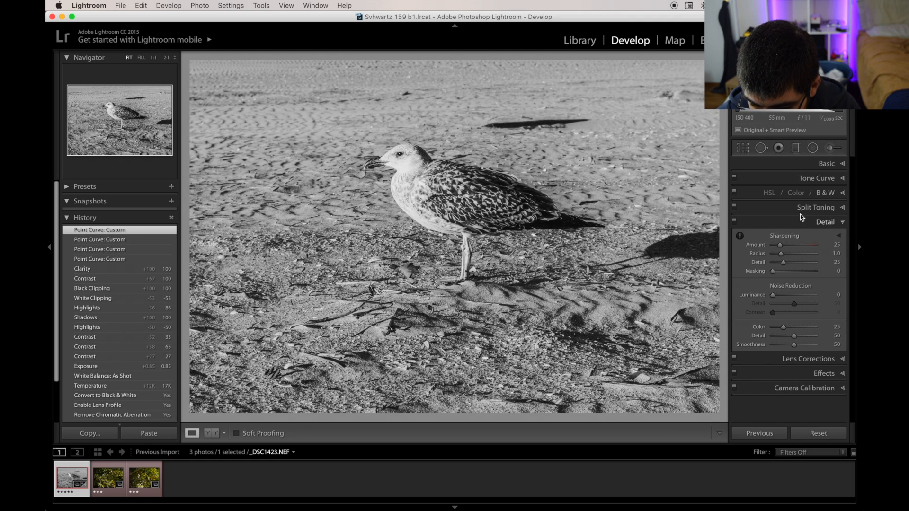
click(804, 224)
Add a Highlight Priority post-crop vignette with amount -30, feather 100 and highlights 84, undoing a trial roundness of -100
click(807, 256)
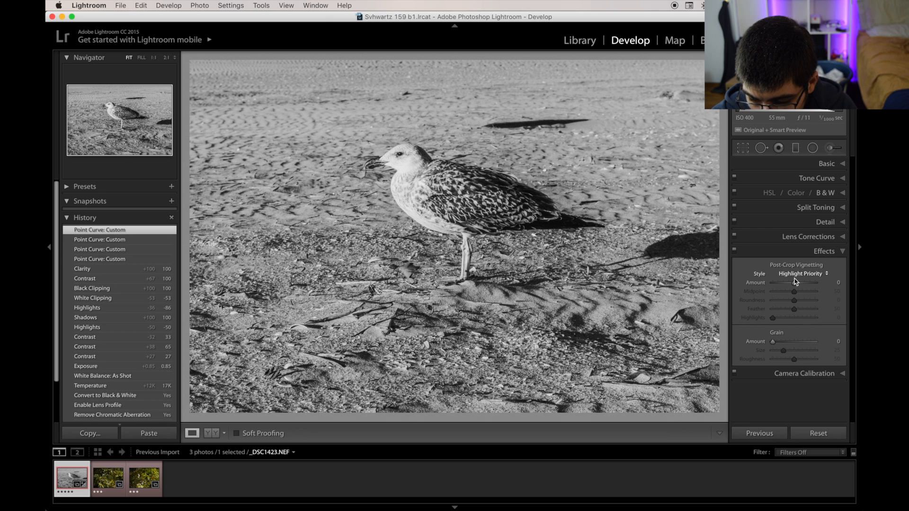
drag(796, 285, 728, 308)
key(super+z)
key(super+z)
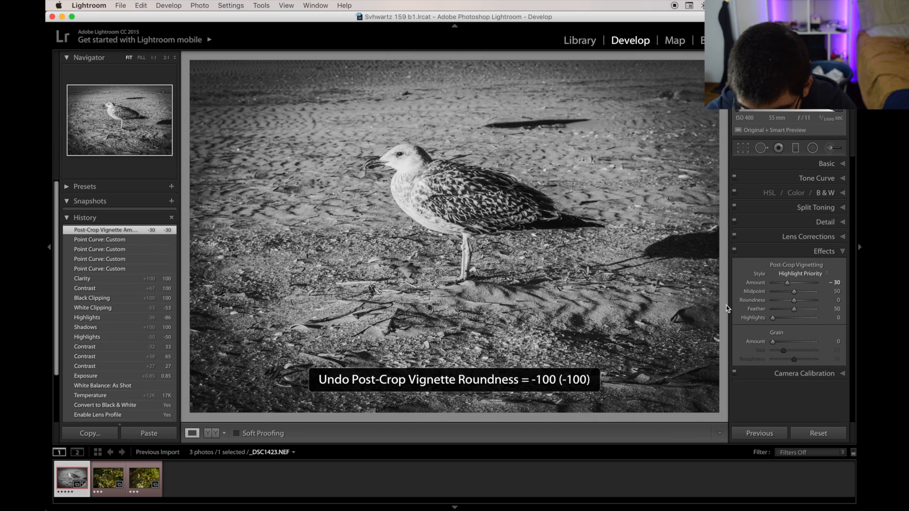
drag(796, 310, 851, 315)
mouse_move(788, 287)
mouse_down()
mouse_move(797, 287)
mouse_move(788, 286)
mouse_up()
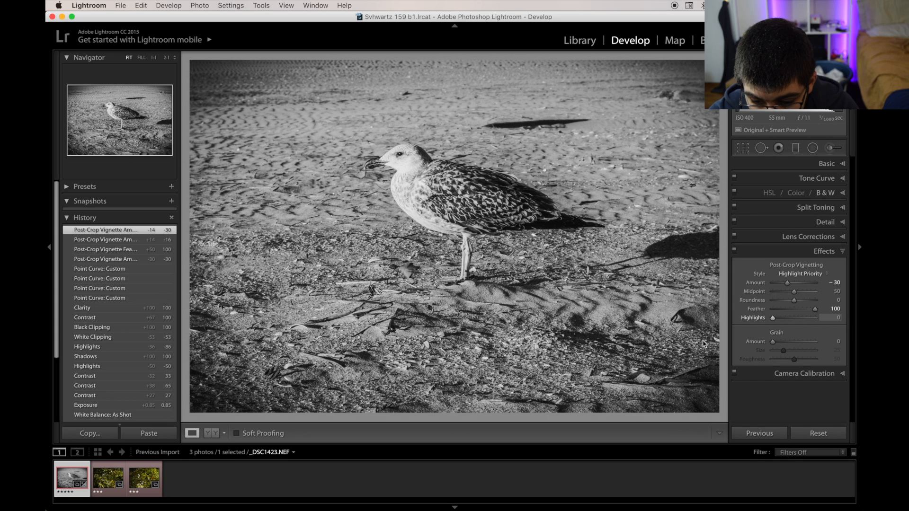
drag(810, 335, 809, 336)
Set the grain amount to 100 and inspect its effect up close in the photo's upper corner
drag(773, 341, 851, 346)
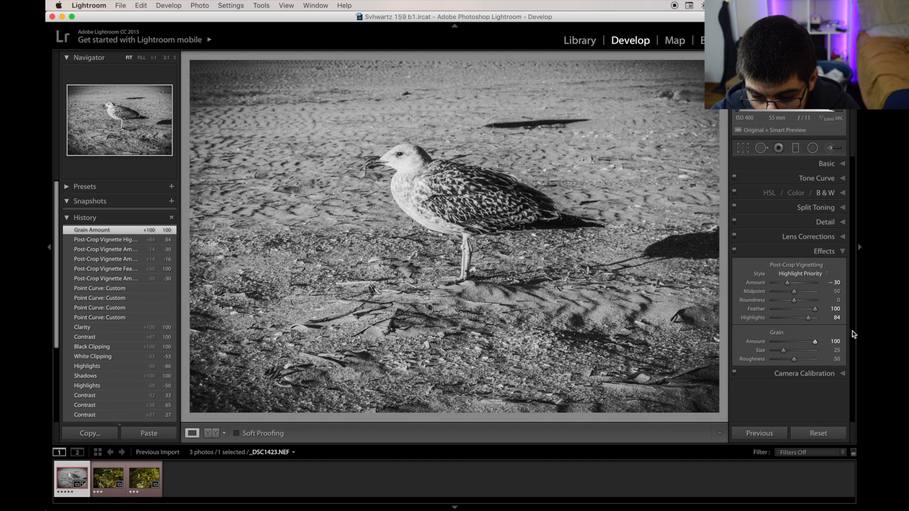
click(698, 87)
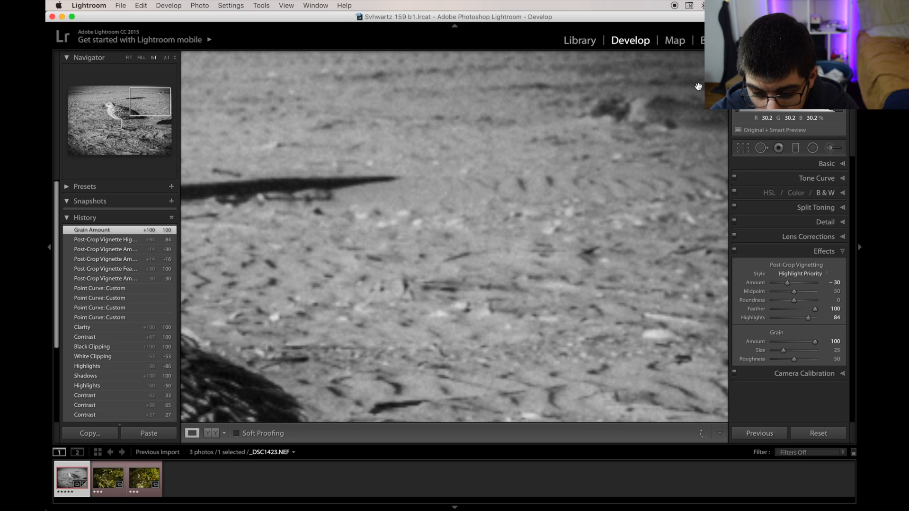
click(699, 88)
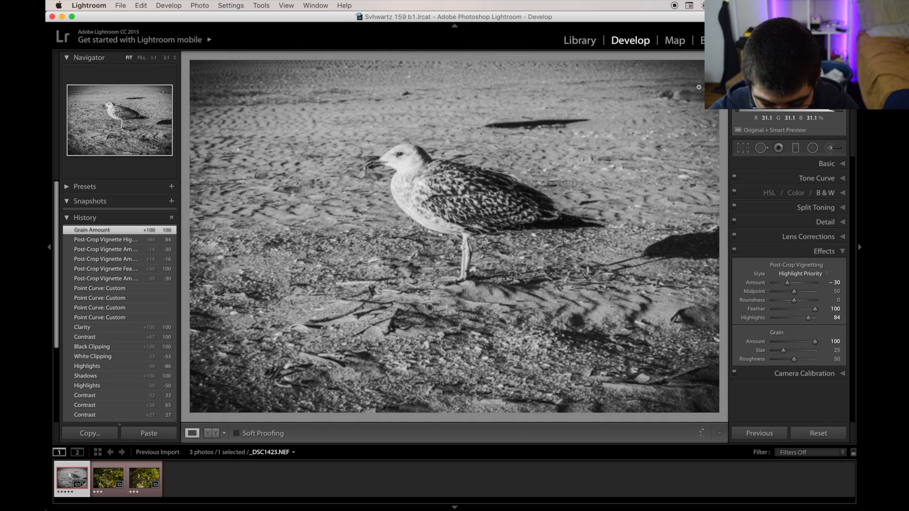
Revert the gull photo to its latest point curve edit, removing the grain and vignette, inspect the feathers at 1:1, and collapse Effects
key(super+z)
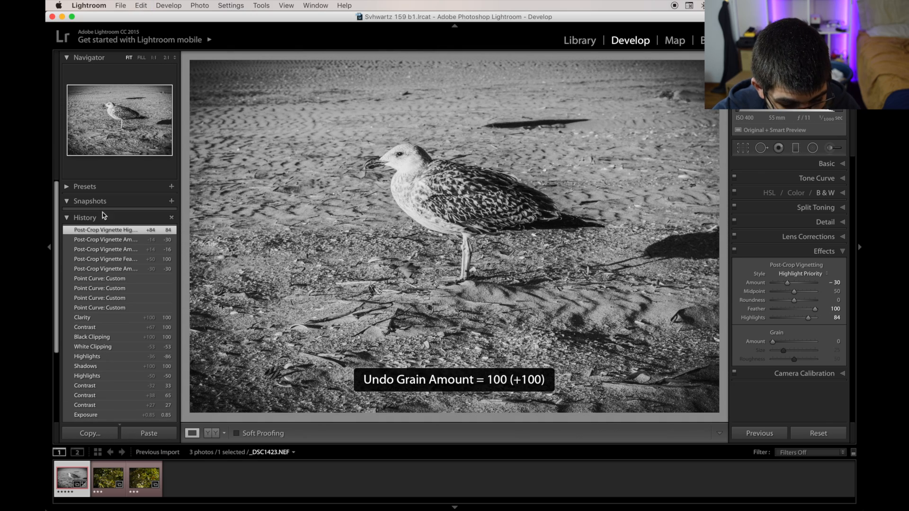
click(119, 268)
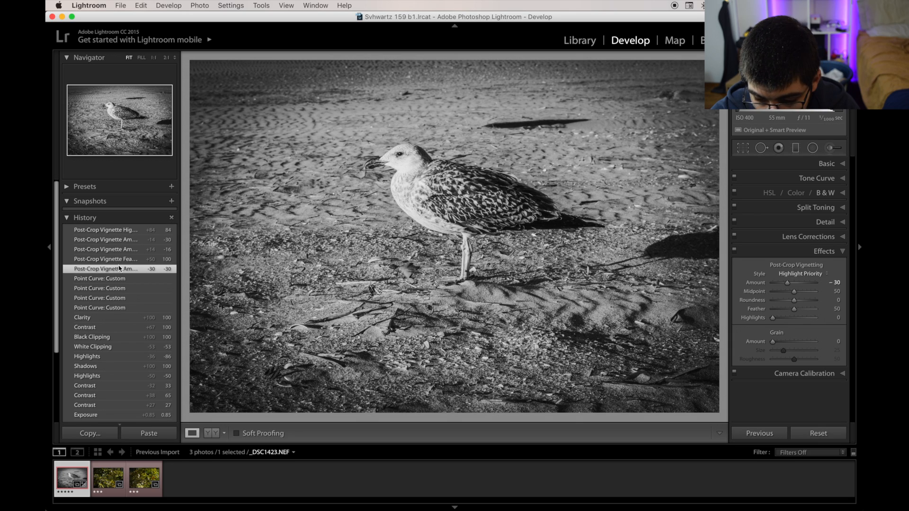
click(119, 278)
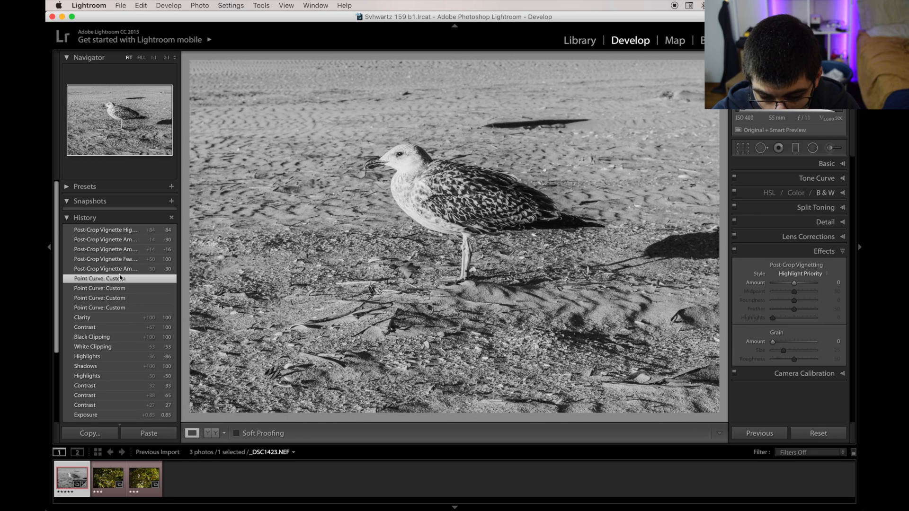
click(493, 185)
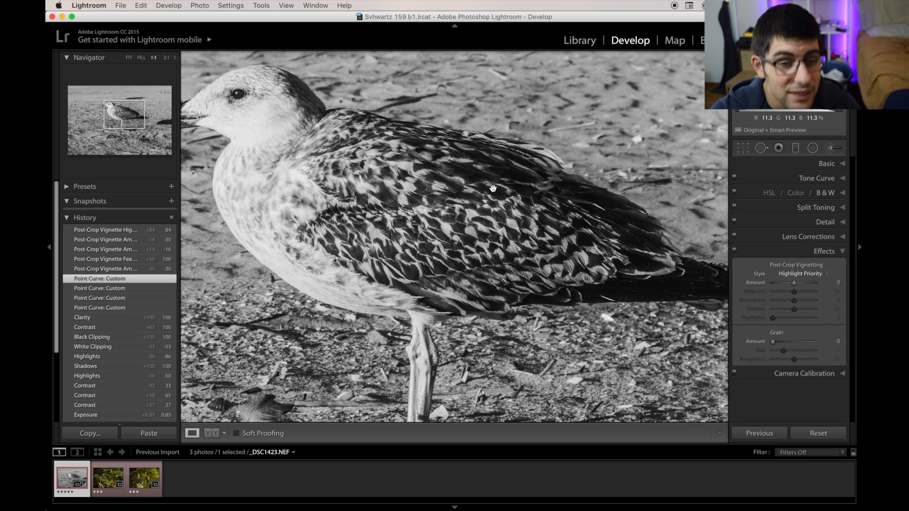
click(493, 189)
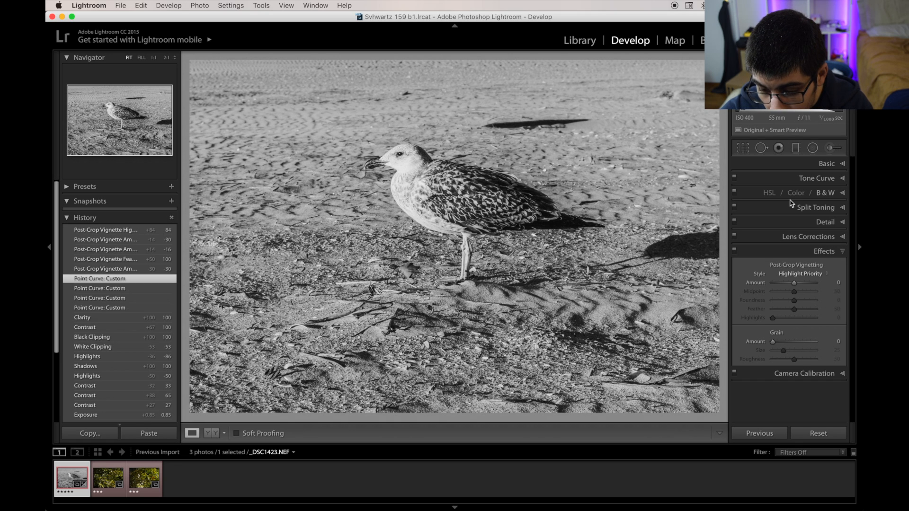
click(842, 252)
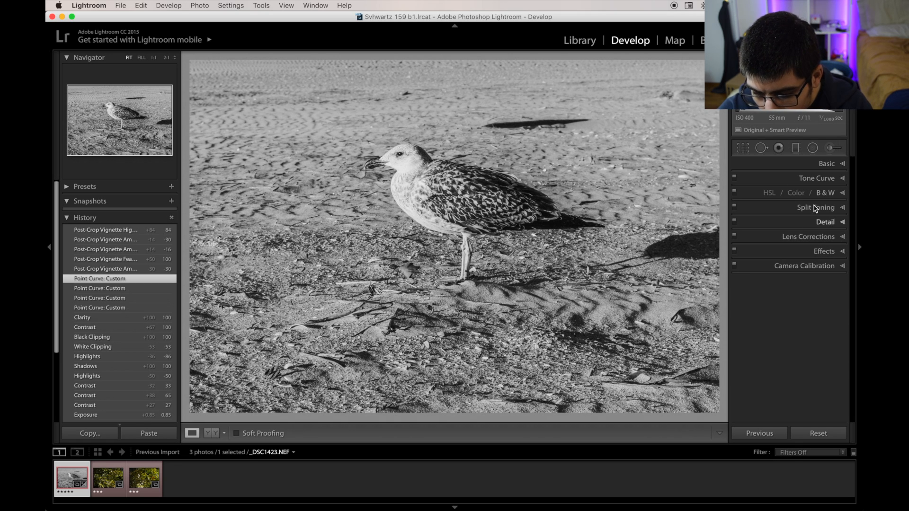
Try cropping the photo with the As Shot aspect ratio, undo the crop, and leave the crop tool
click(744, 149)
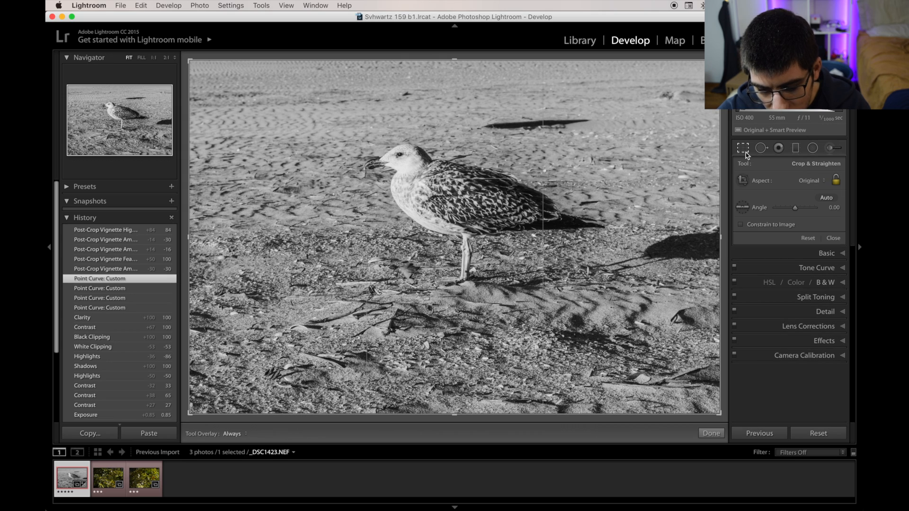
click(809, 181)
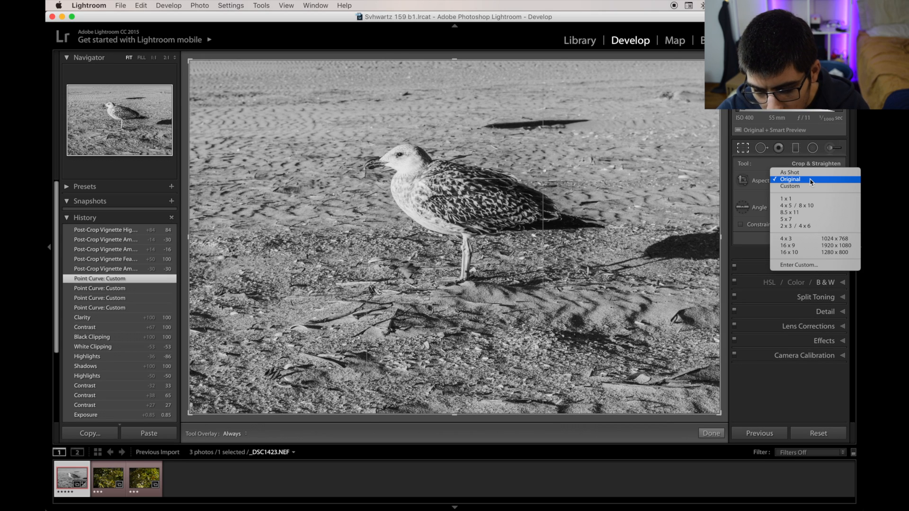
click(811, 174)
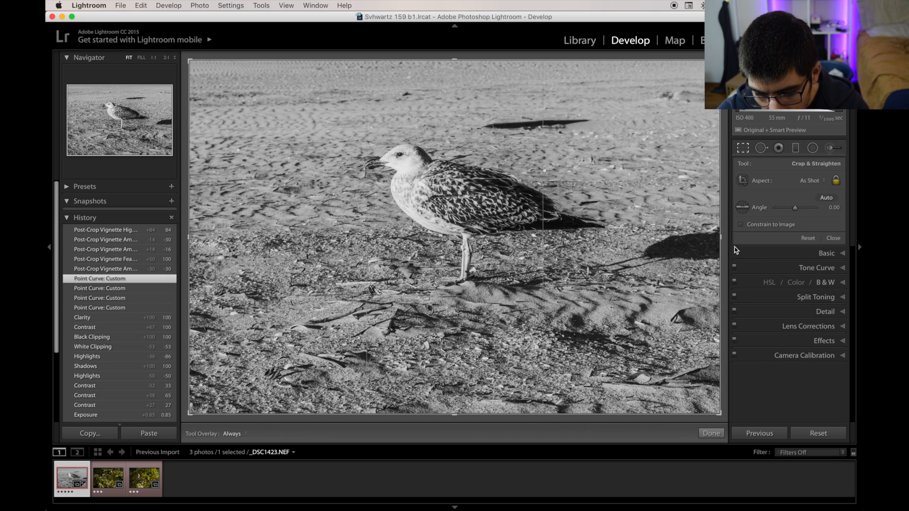
drag(723, 241, 421, 298)
key(super+z)
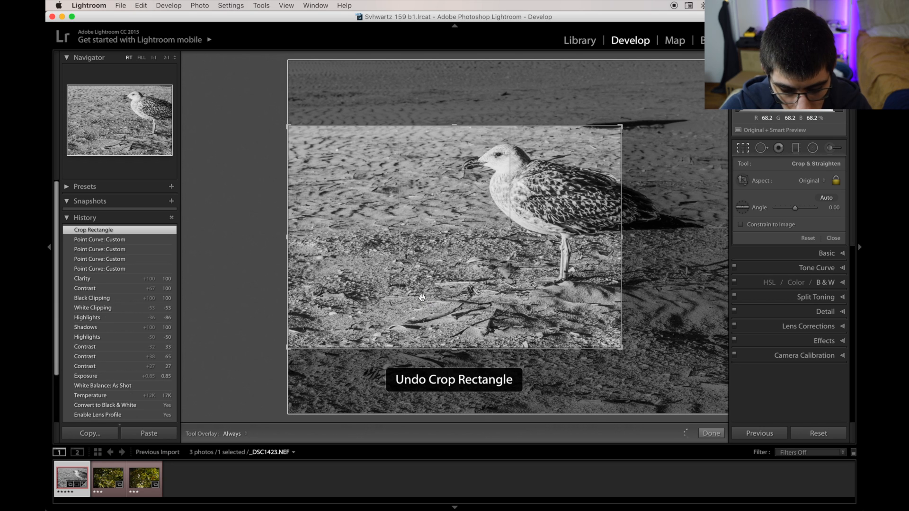
key(r)
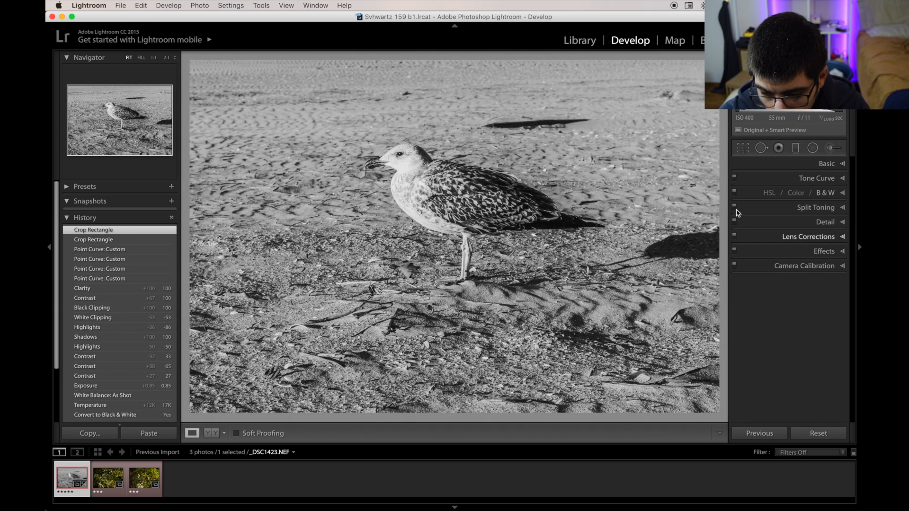
Crop the photo around the gull with the Original aspect ratio and reposition the image so the bird sits within the frame
click(743, 148)
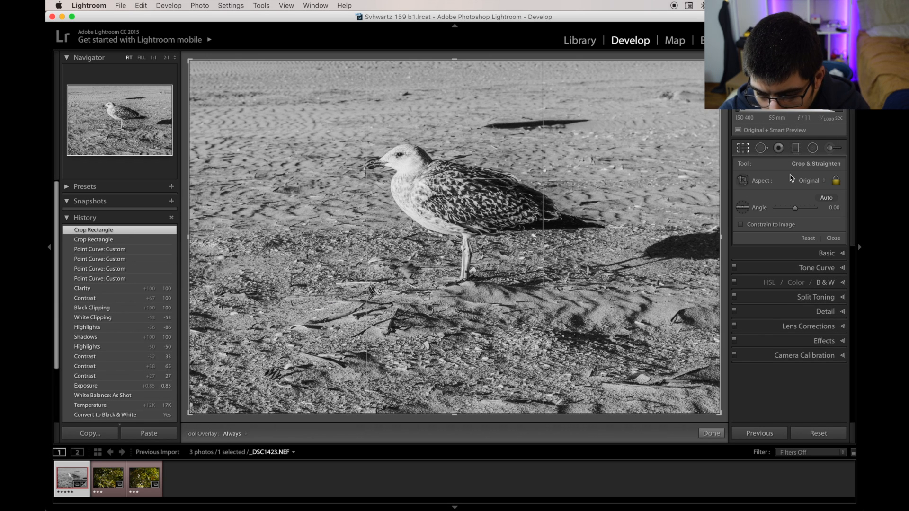
click(805, 180)
click(811, 179)
click(812, 181)
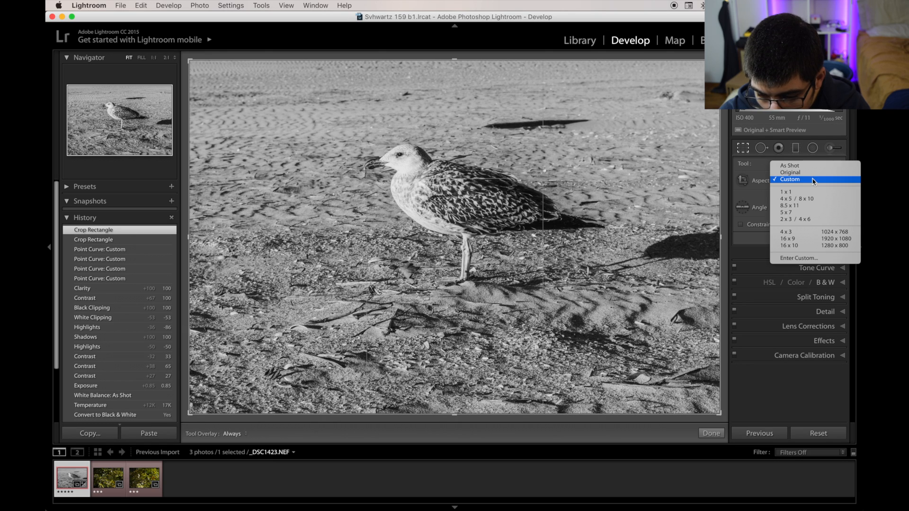
click(806, 173)
drag(721, 60, 624, 129)
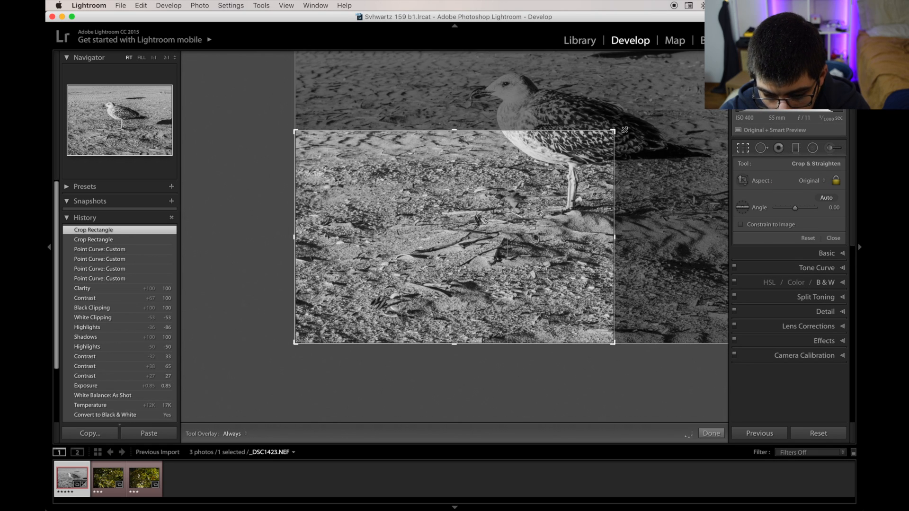
drag(589, 189, 482, 270)
drag(294, 345, 283, 360)
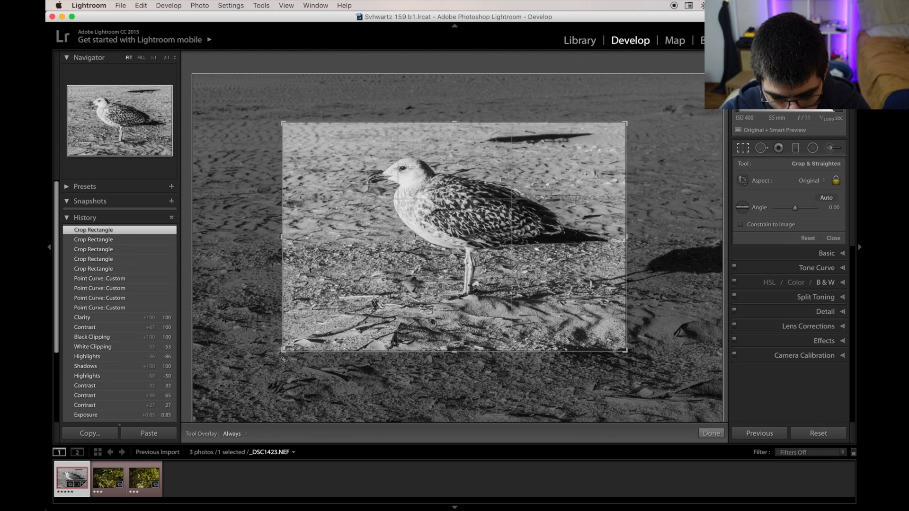
drag(283, 237, 206, 239)
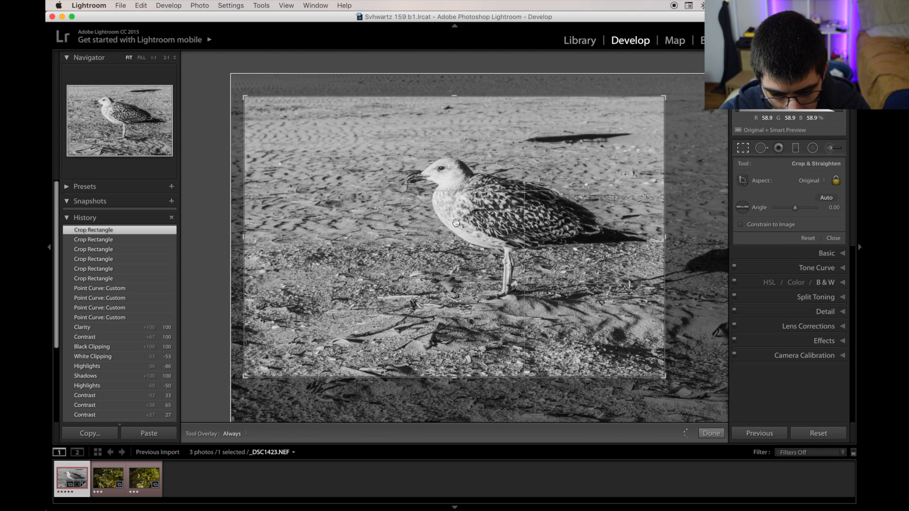
drag(456, 223, 405, 225)
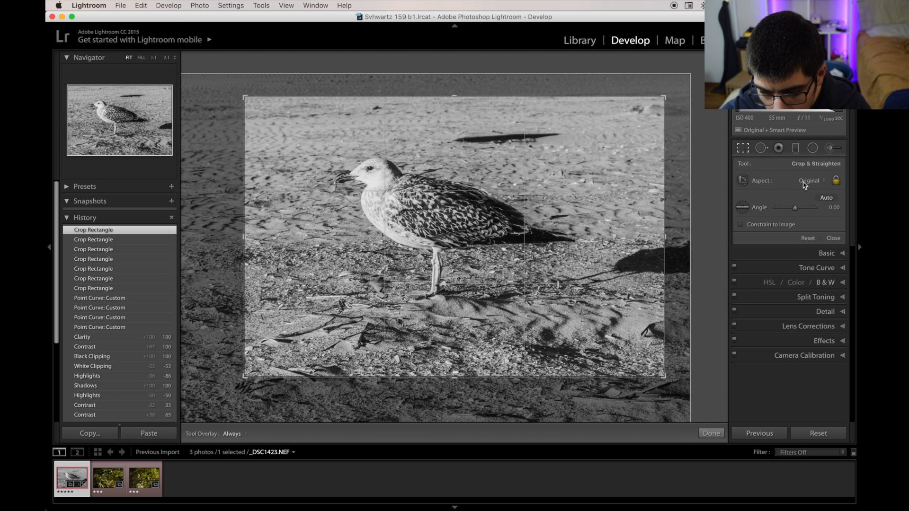
Choose the Custom crop aspect, tighten the crop around the gull, and rotate it by 0.26
click(804, 183)
click(804, 190)
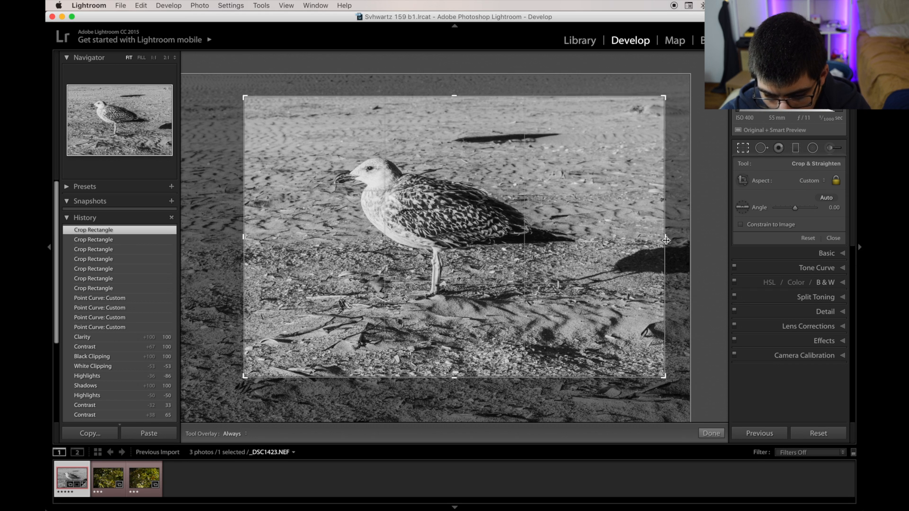
drag(666, 241, 628, 240)
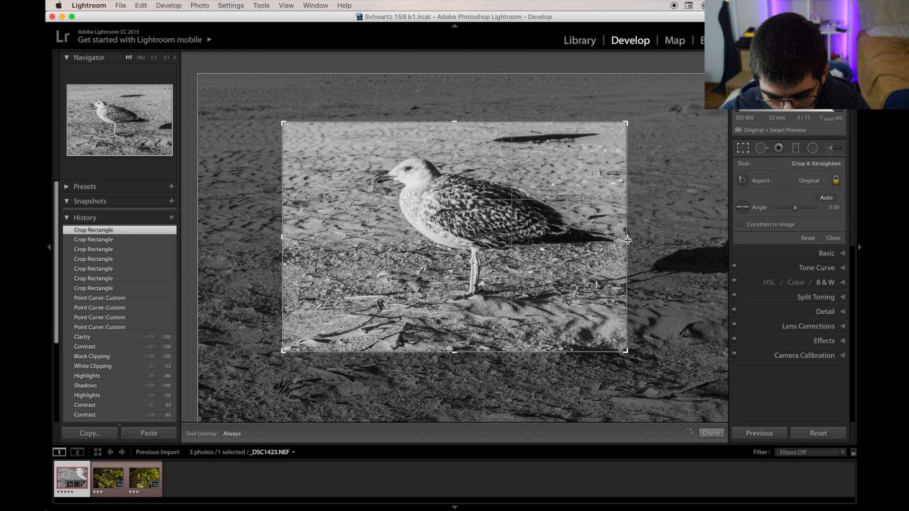
mouse_move(448, 359)
mouse_down()
mouse_move(450, 332)
mouse_move(455, 350)
mouse_up()
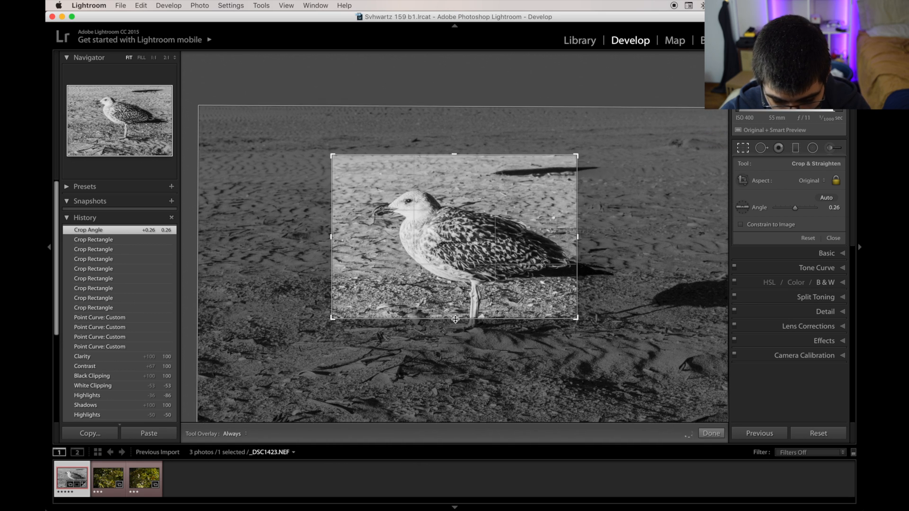
Step back through the history to the latest point curve edit, discarding all the crop changes
click(136, 249)
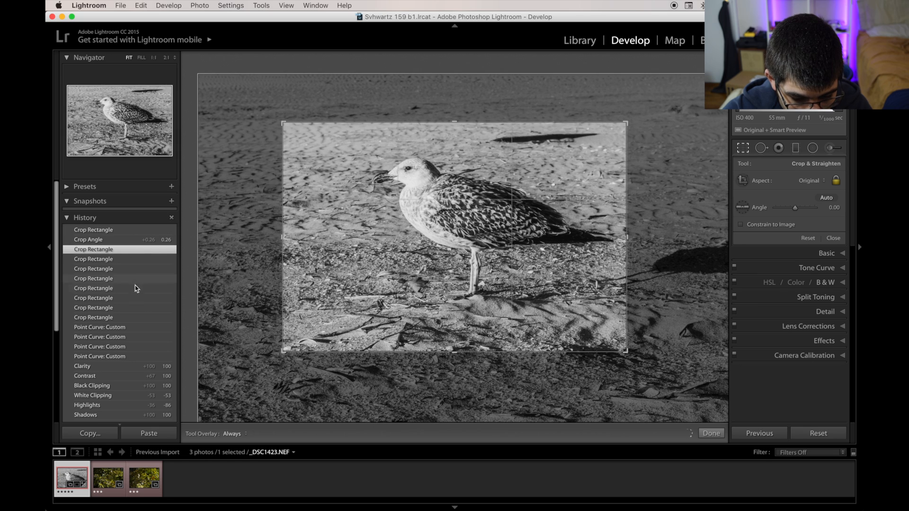
click(139, 317)
click(141, 328)
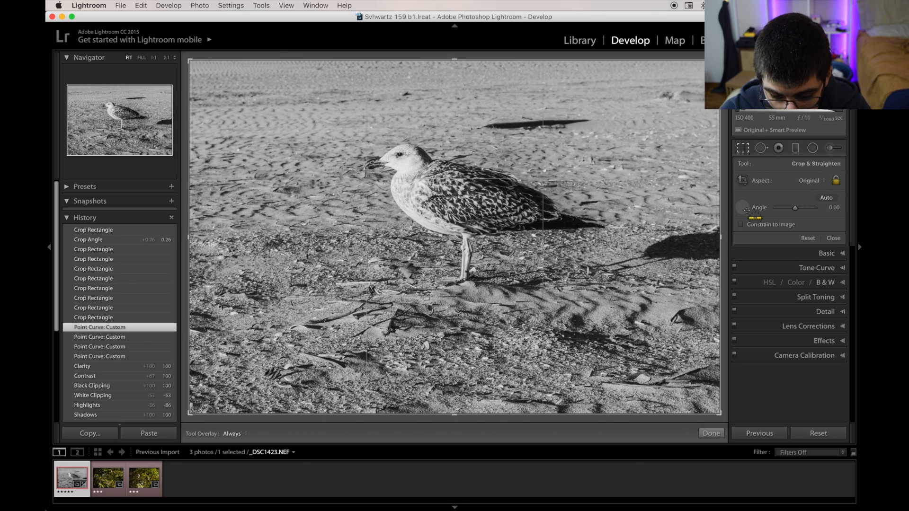
Try straightening the photo by 4.83 along the ground beneath the gull, and leave the crop tool
drag(433, 294, 519, 286)
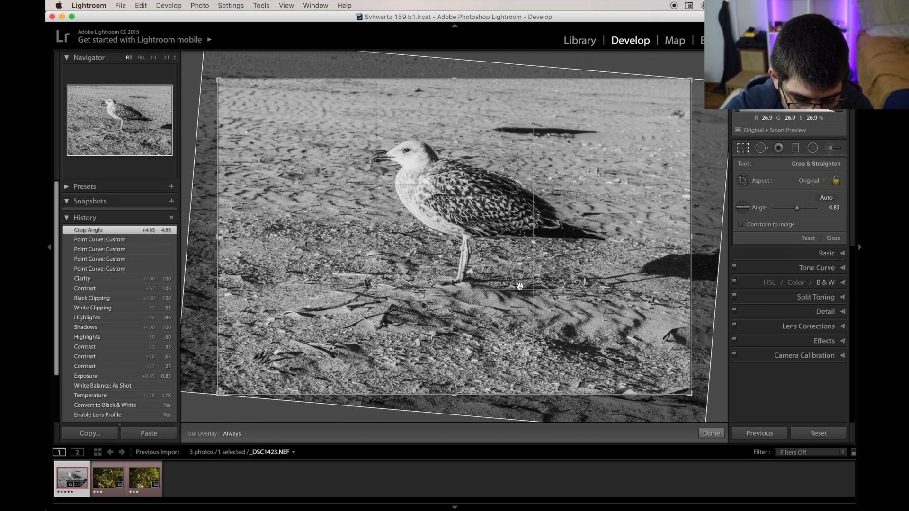
key(Return)
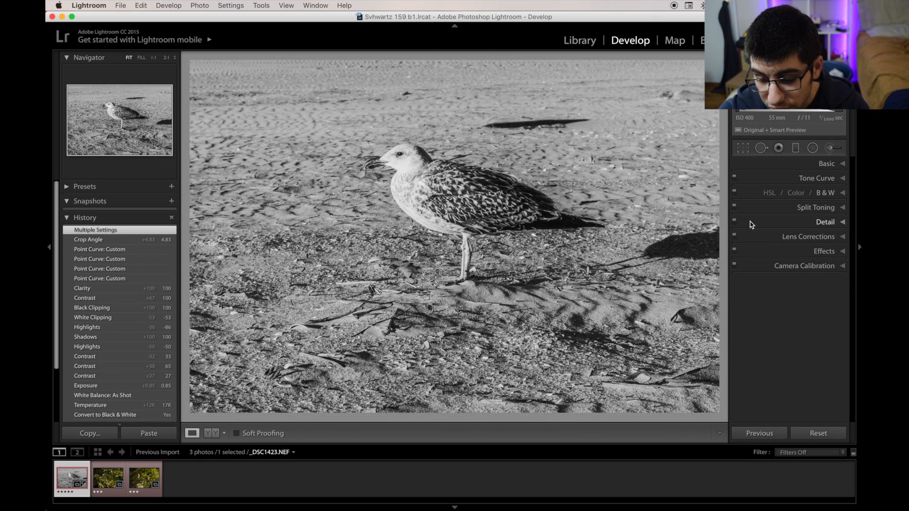
Try healing a spot on the gull's wing with a size 75 Spot Removal brush, and undo it
click(760, 149)
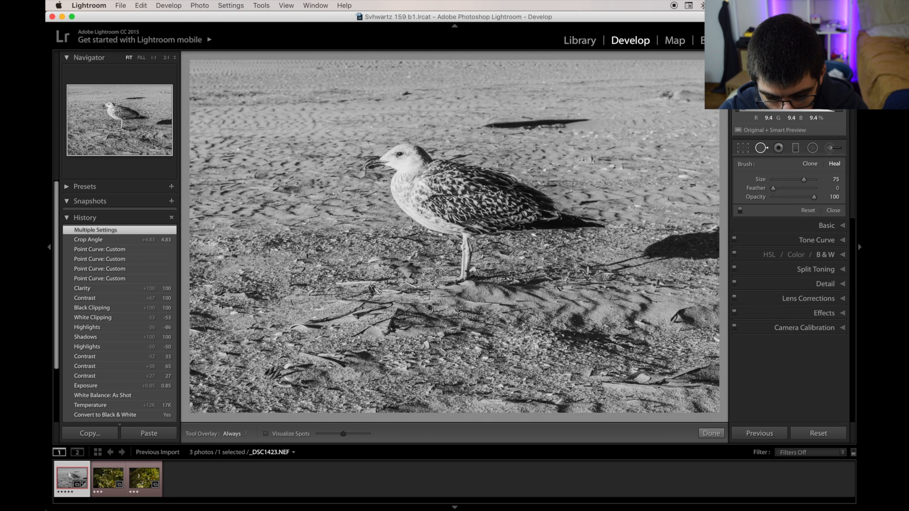
mouse_move(484, 191)
mouse_down()
mouse_move(454, 209)
mouse_move(471, 183)
mouse_move(464, 192)
mouse_up()
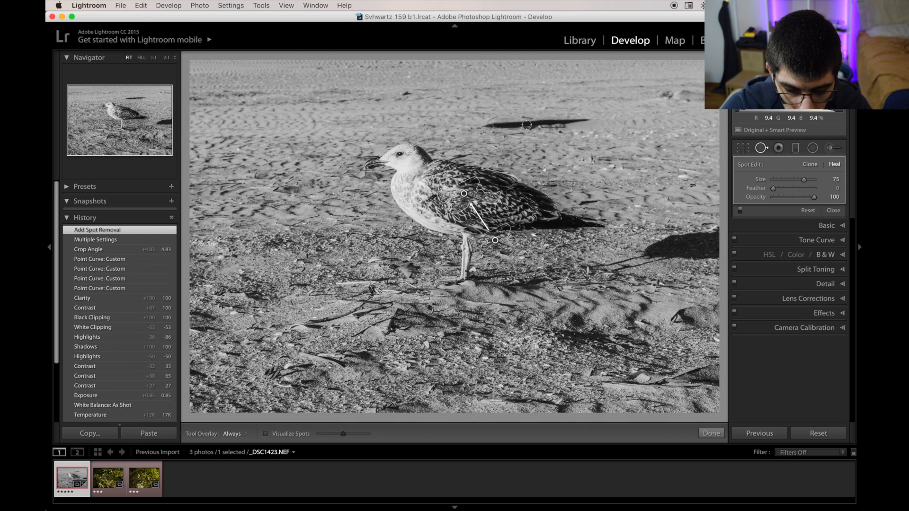
key(super+z)
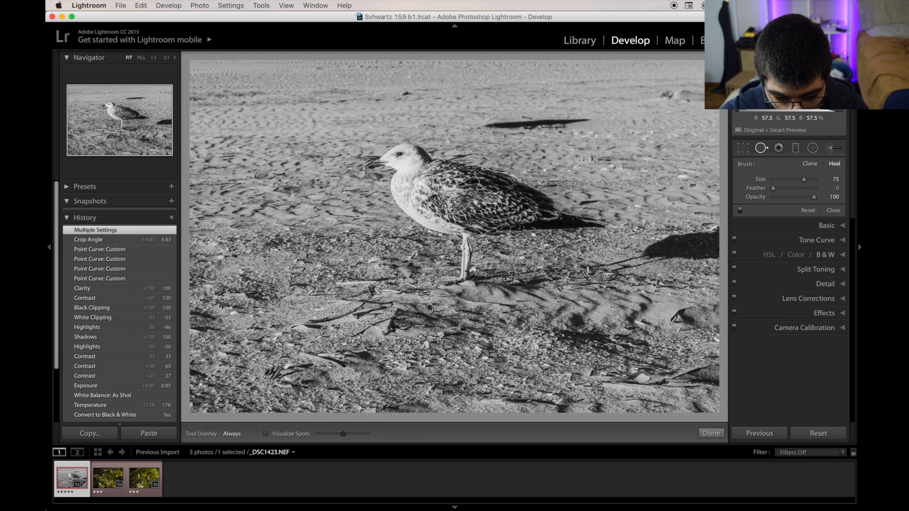
Preview the Crop Angle history state and return to the latest point curve edit before it
click(160, 240)
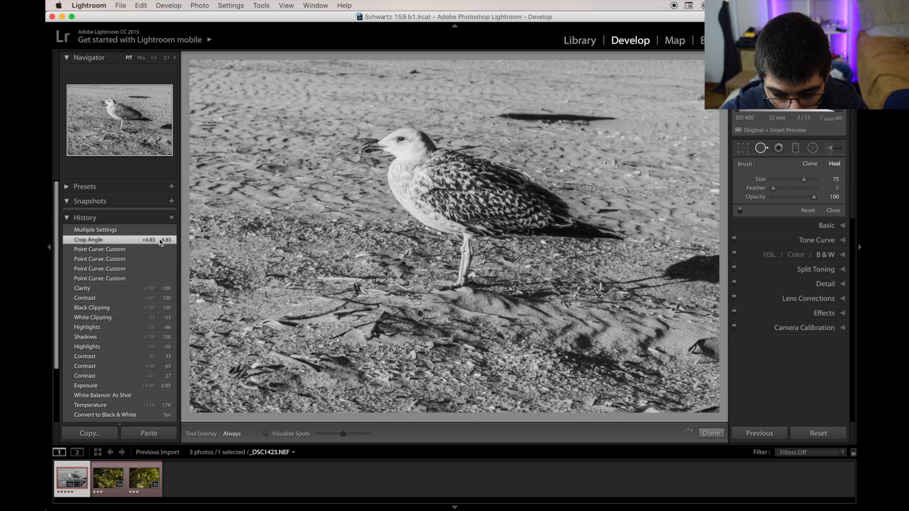
click(132, 259)
click(133, 250)
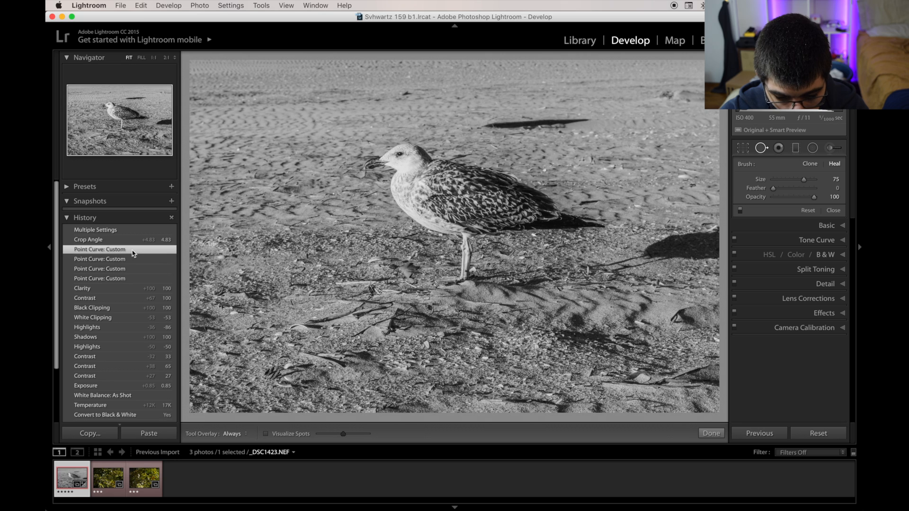
Try a graduated filter with 1.00 exposure over the upper half of the photo, vary its exposure, and undo the filter
click(778, 149)
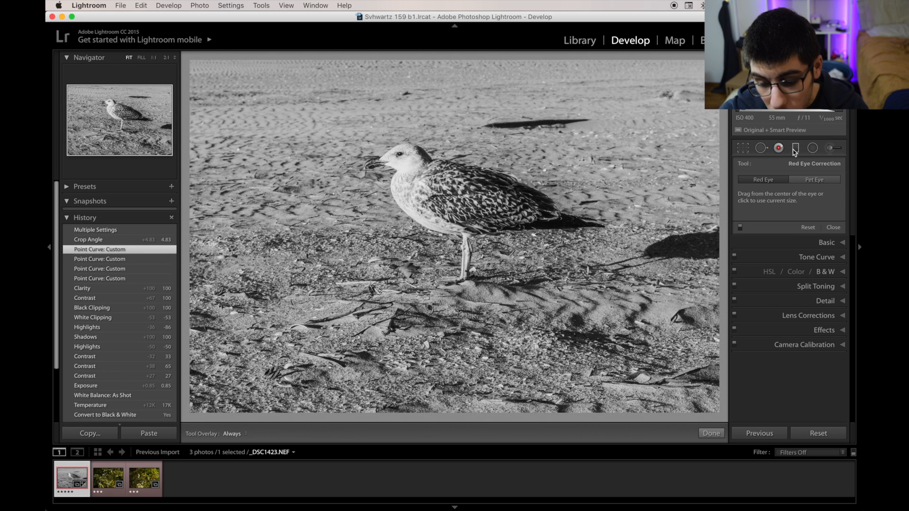
click(796, 148)
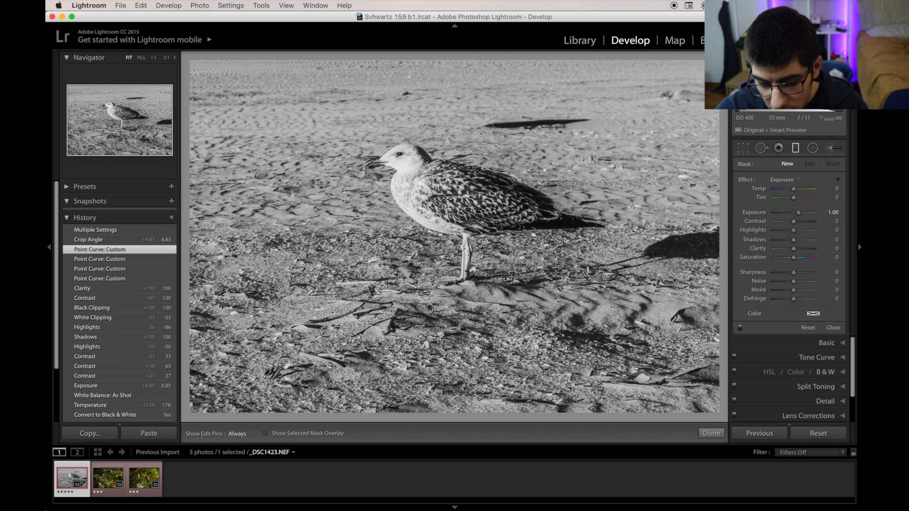
drag(533, 179, 537, 211)
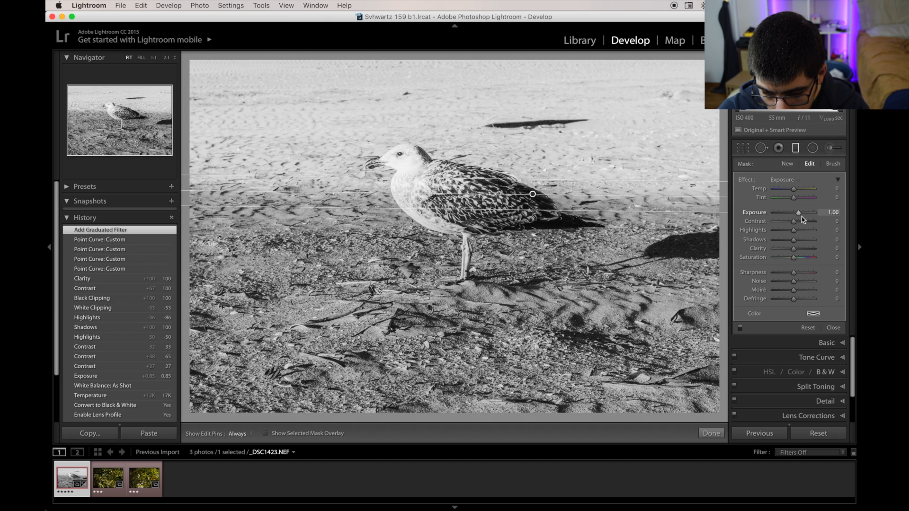
mouse_move(798, 212)
mouse_down()
mouse_move(786, 219)
mouse_move(795, 218)
mouse_up()
key(super+z)
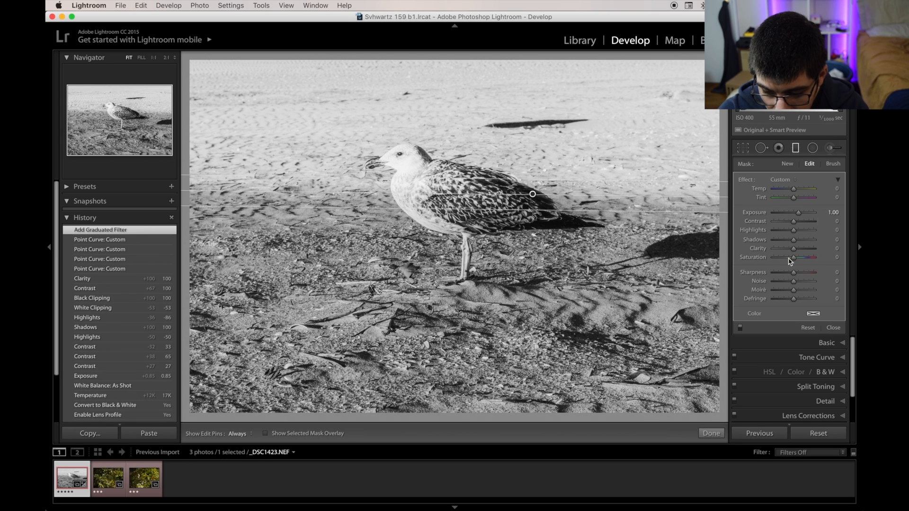
key(super+z)
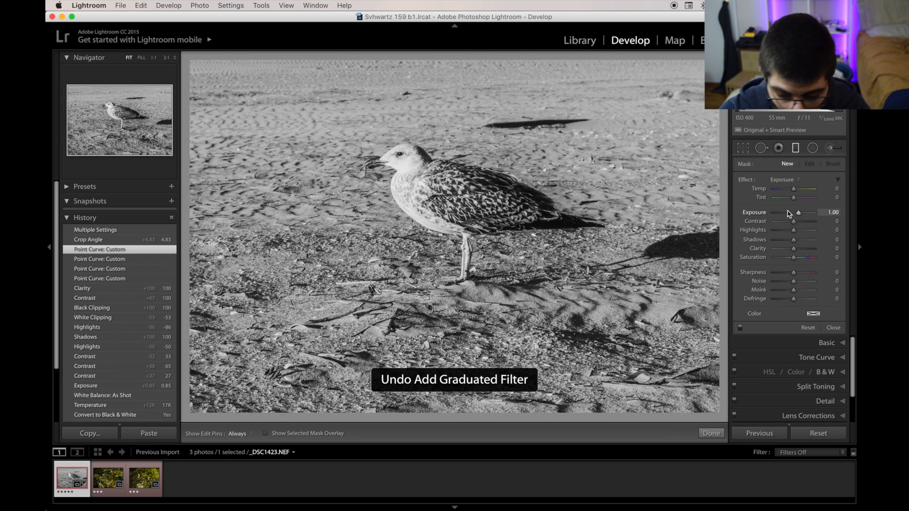
Try a radial filter with 1.00 exposure over the gull with the selected mask overlay shown, and undo the filter
click(813, 147)
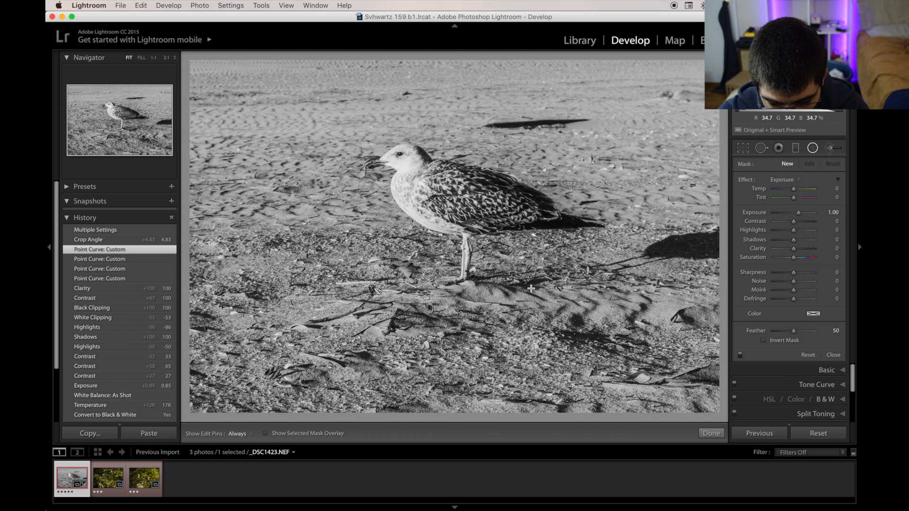
click(321, 434)
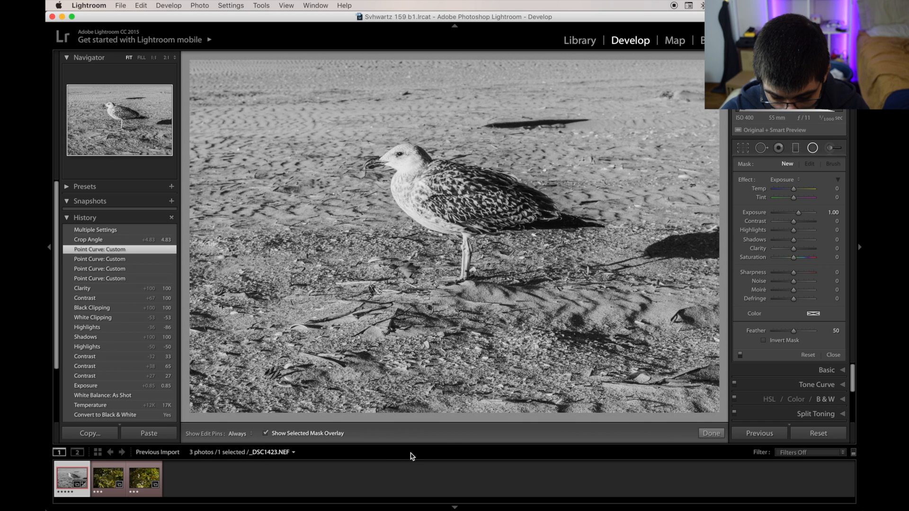
click(475, 453)
click(439, 459)
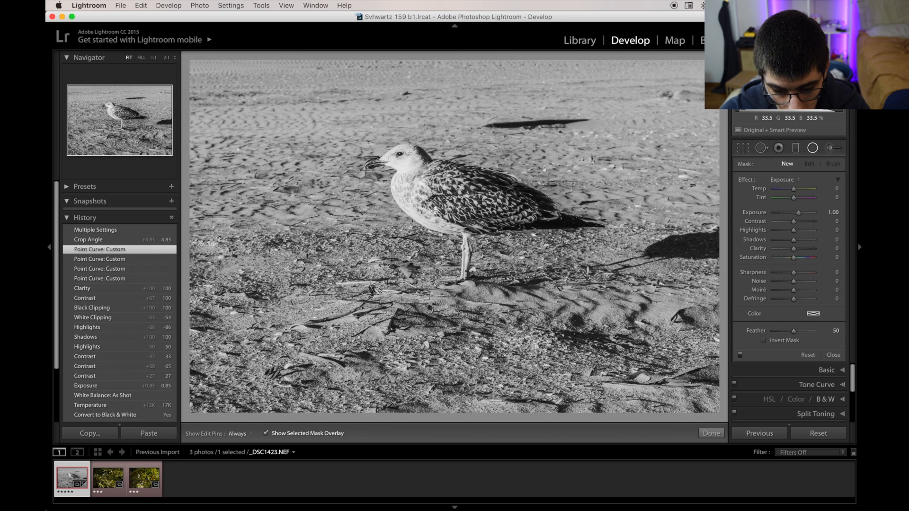
drag(435, 210, 479, 271)
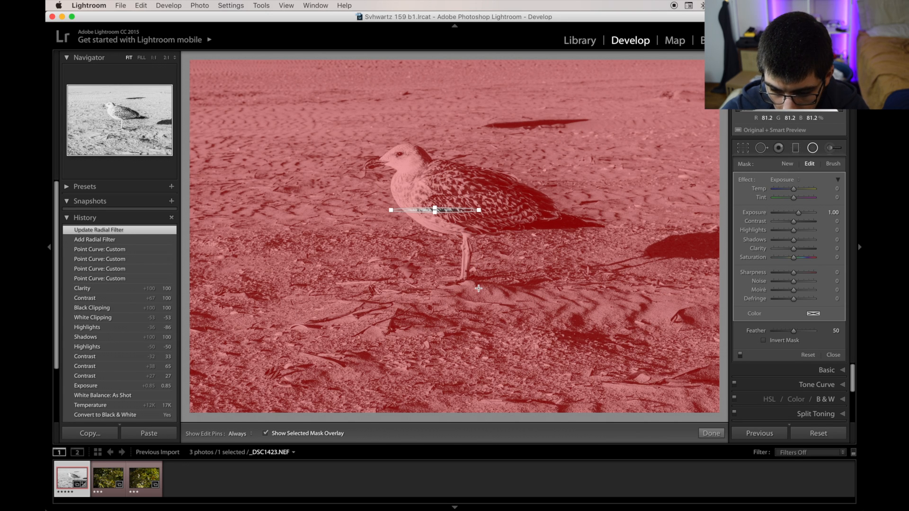
key(super+z)
key(super+z)
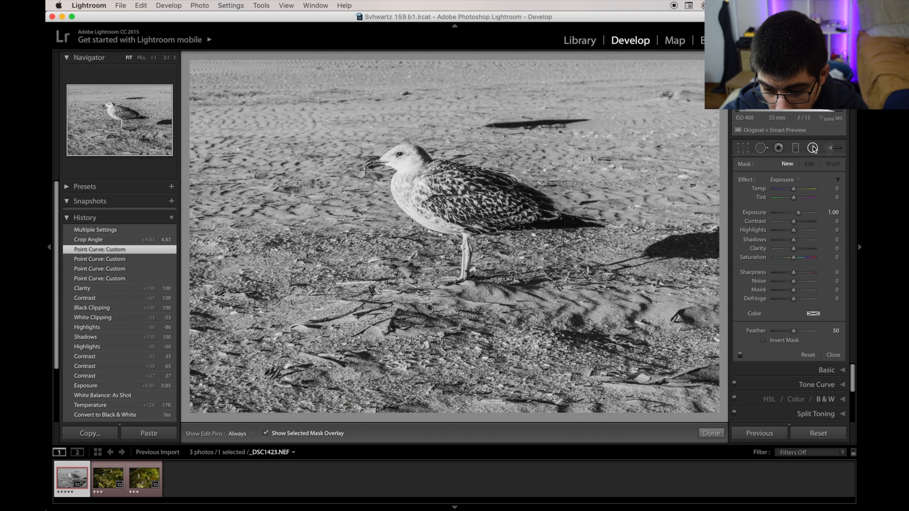
Paint a 1.00 exposure adjustment brush mask over the gull's body and compare it with the mask overlay off and on
click(830, 148)
mouse_move(452, 213)
mouse_down()
mouse_move(484, 200)
mouse_move(520, 218)
mouse_move(601, 226)
mouse_move(479, 215)
mouse_move(487, 218)
mouse_move(474, 226)
mouse_move(491, 228)
mouse_move(482, 238)
mouse_move(457, 224)
mouse_move(430, 229)
mouse_move(417, 219)
mouse_move(427, 204)
mouse_move(418, 174)
mouse_move(458, 174)
mouse_move(439, 190)
mouse_move(417, 152)
mouse_move(393, 152)
mouse_move(410, 164)
mouse_move(404, 196)
mouse_move(403, 174)
mouse_up()
scroll(583, 224, down, 5)
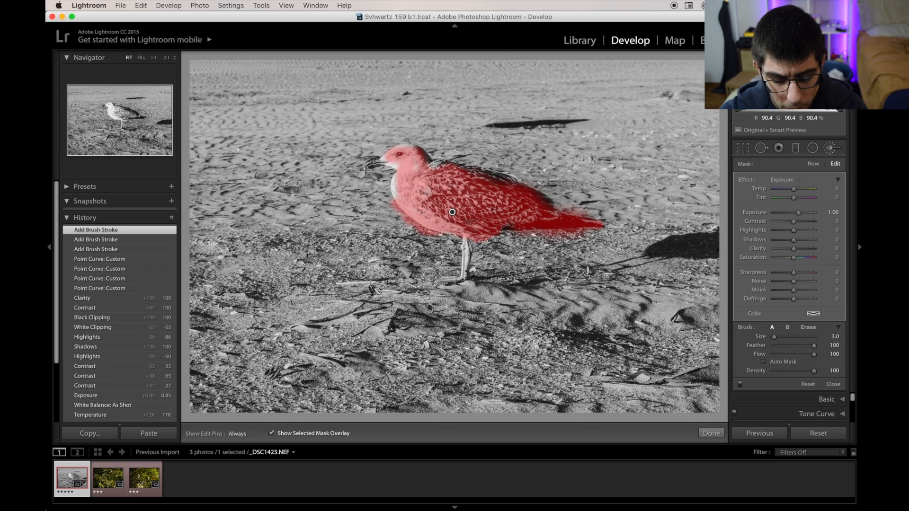
click(330, 435)
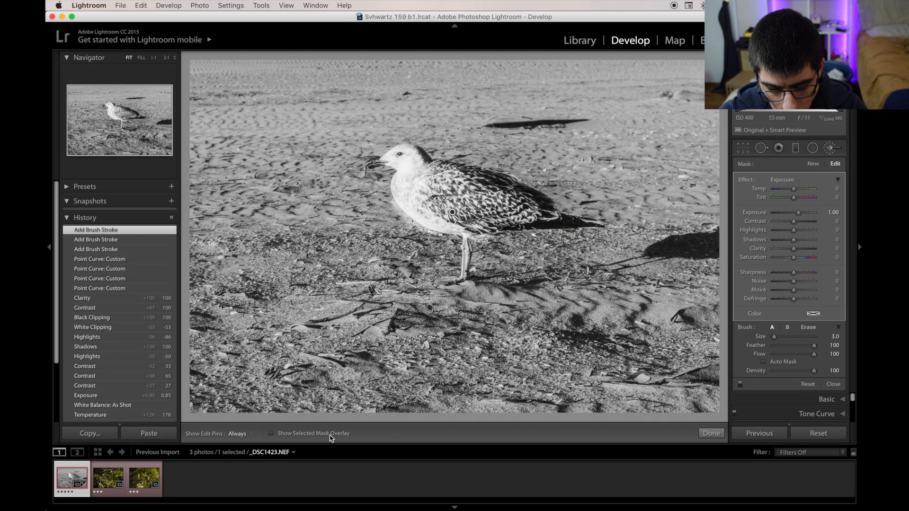
click(330, 436)
click(330, 436)
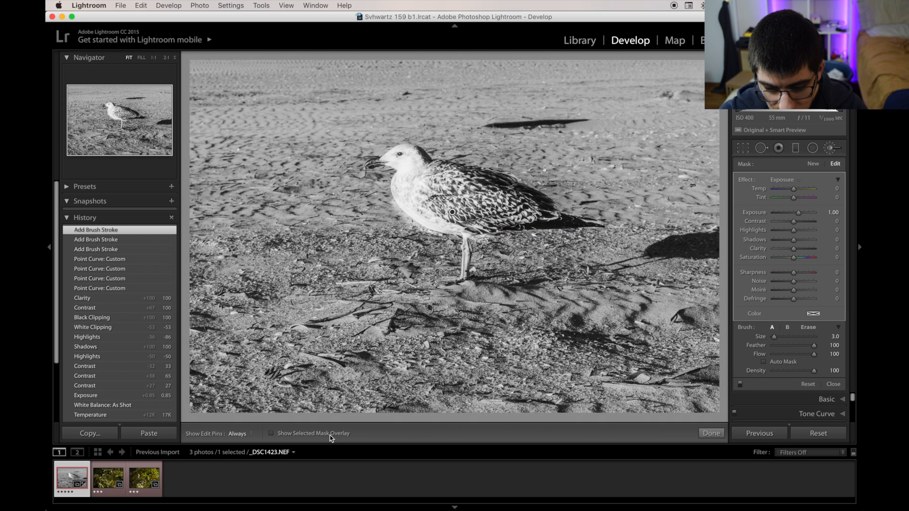
click(331, 435)
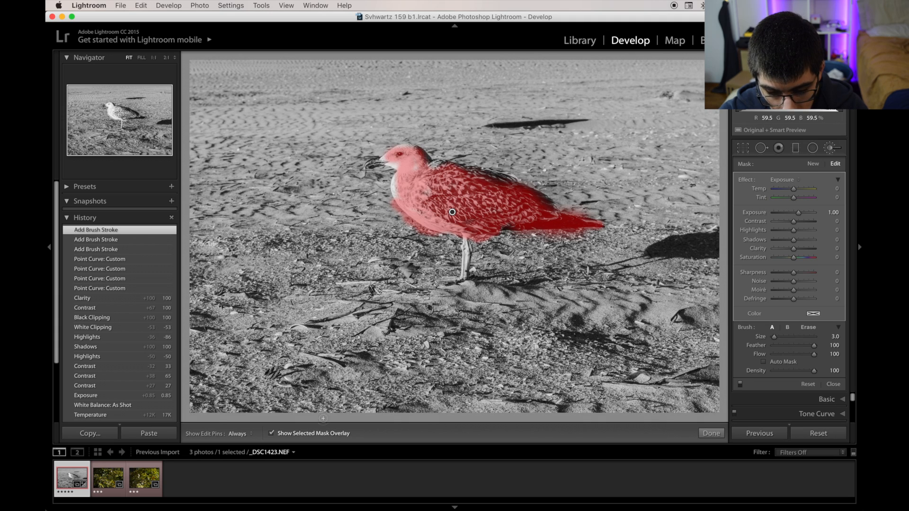
Extend the brush mask along the gull's back and chest with a size 9.0 brush, and hide the mask overlay
scroll(477, 189, up, 6)
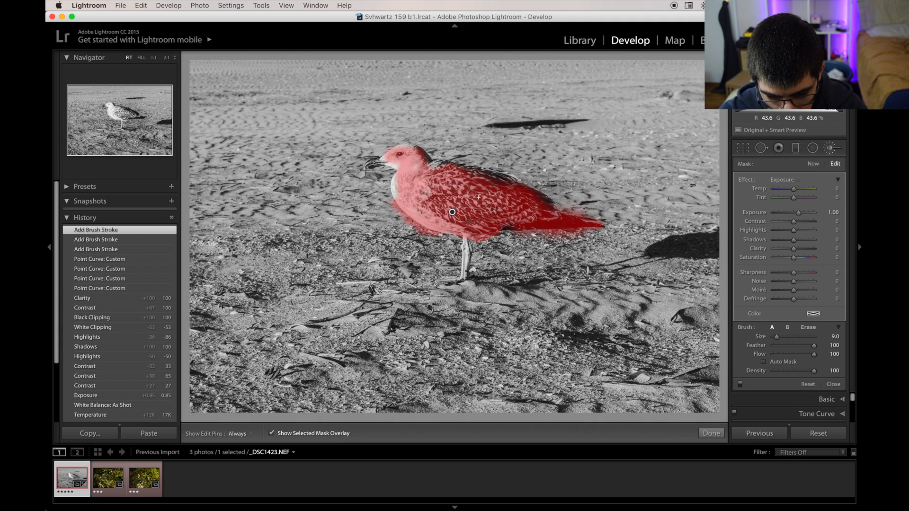
key(h)
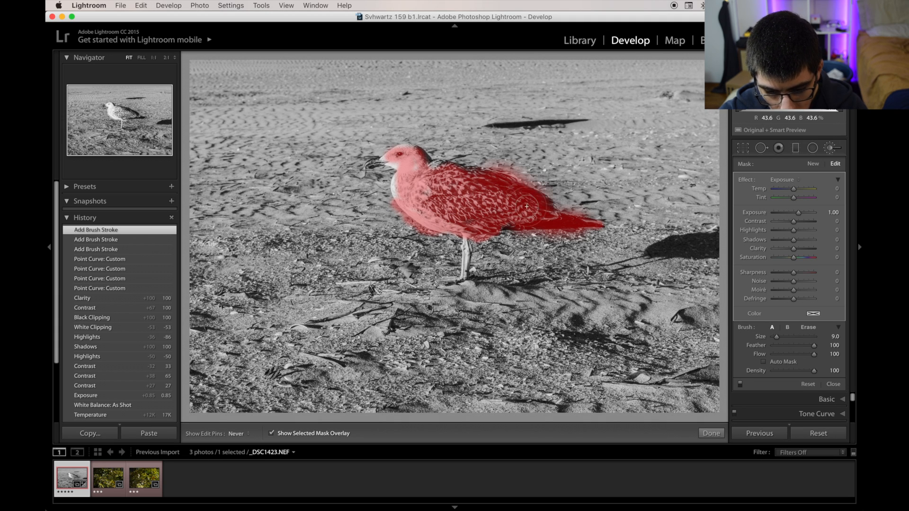
mouse_move(470, 177)
mouse_down()
mouse_move(440, 169)
mouse_move(468, 171)
mouse_up()
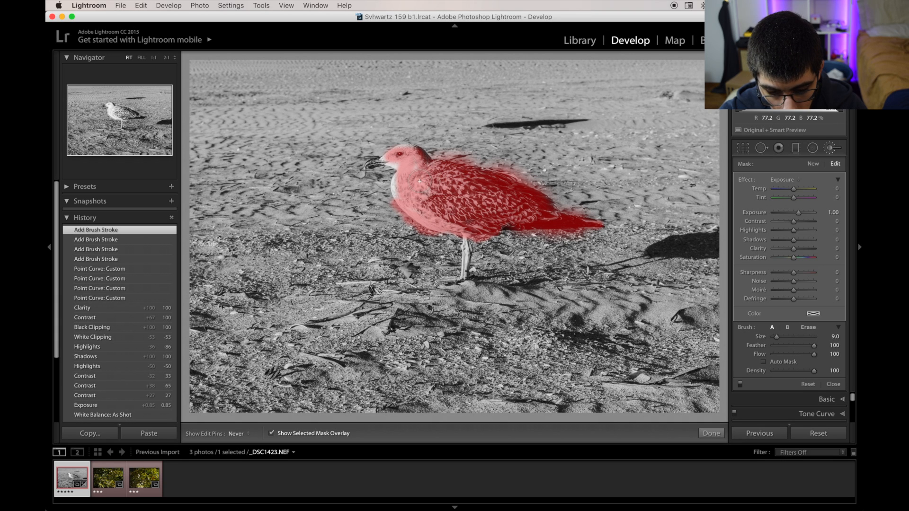
drag(409, 186, 404, 190)
key(h)
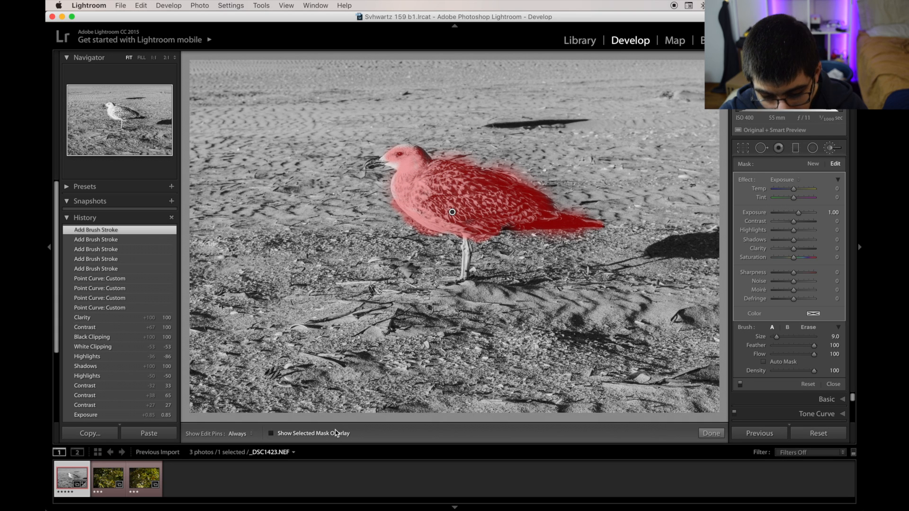
click(336, 433)
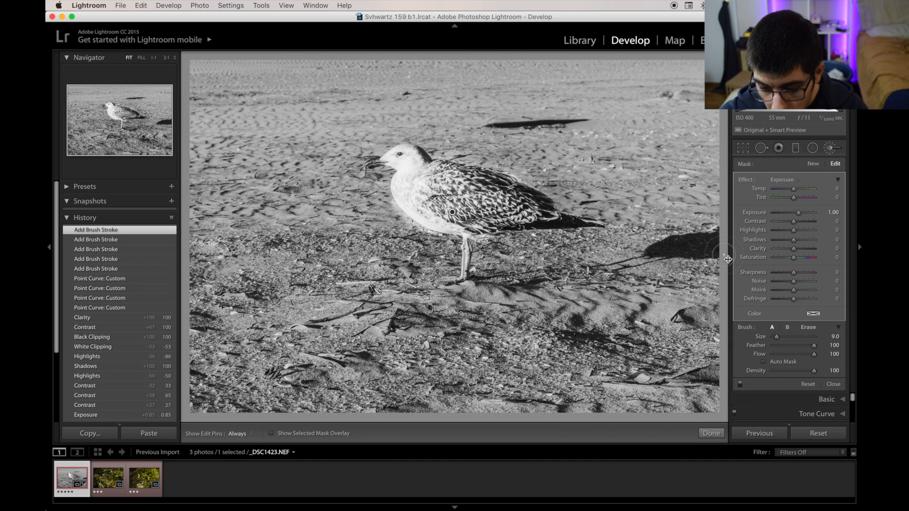
Vary the brushed area's exposure down to -0.46, and return to the latest point curve edit in the history
mouse_move(797, 214)
mouse_down()
mouse_move(775, 218)
mouse_move(831, 206)
mouse_move(794, 211)
mouse_up()
key(super+z)
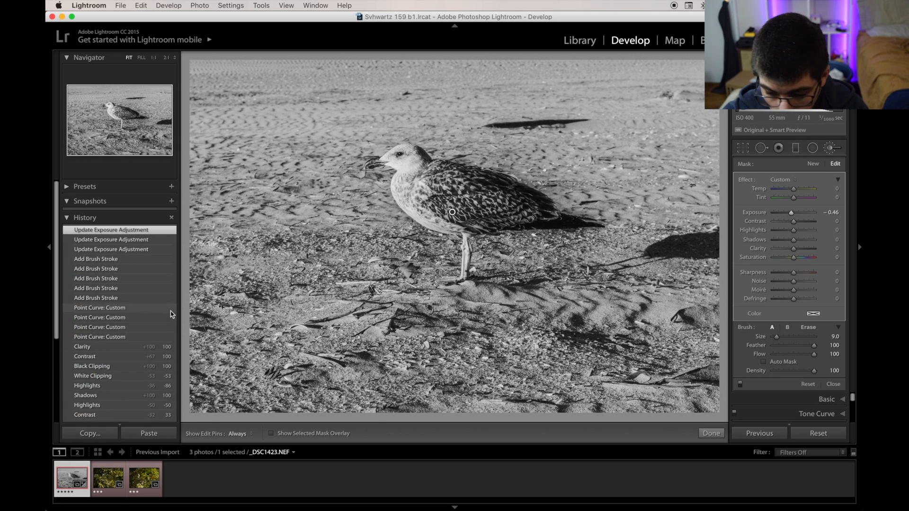
click(161, 308)
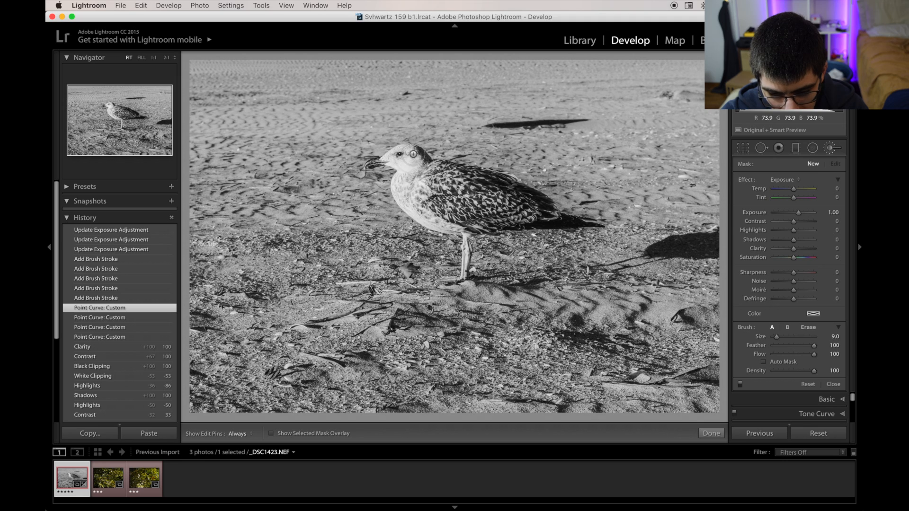
Try a brush dab on the gull's head with -1.74 exposure, return to the latest point curve edit, and leave the adjustment brush
click(405, 164)
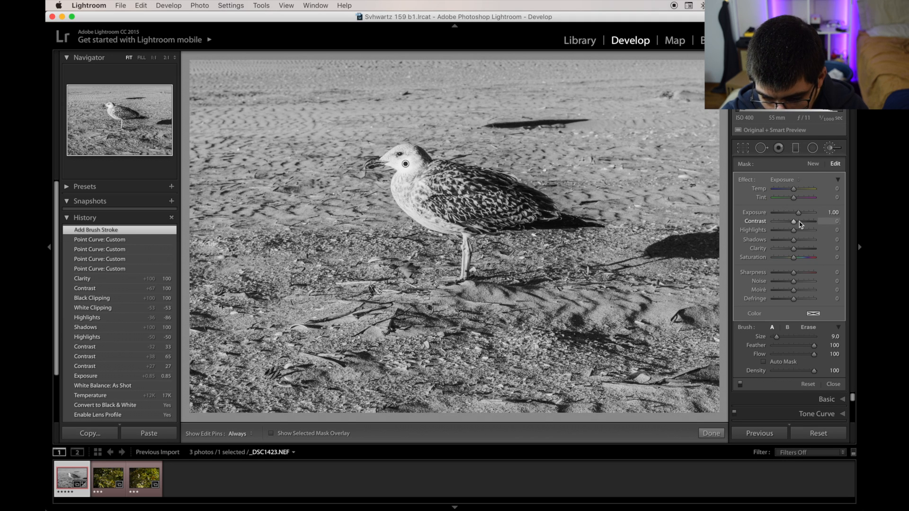
drag(799, 212, 784, 214)
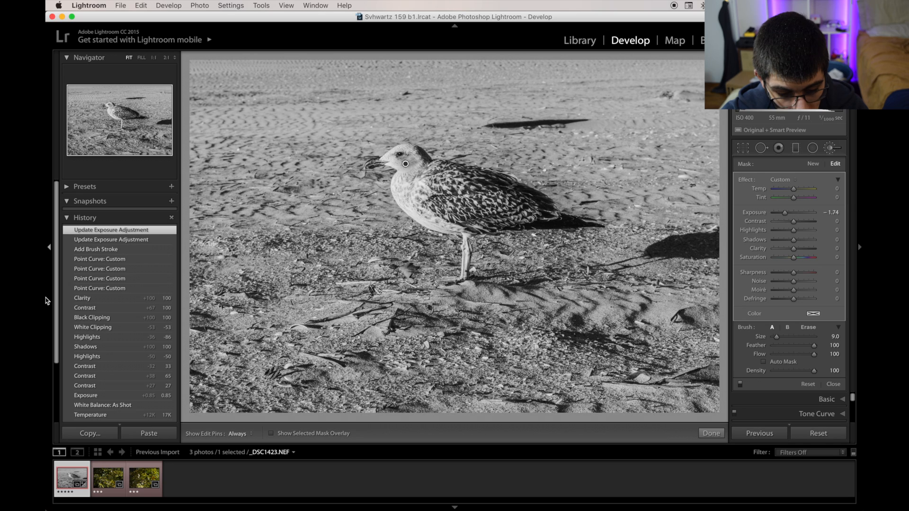
mouse_move(112, 297)
click(120, 259)
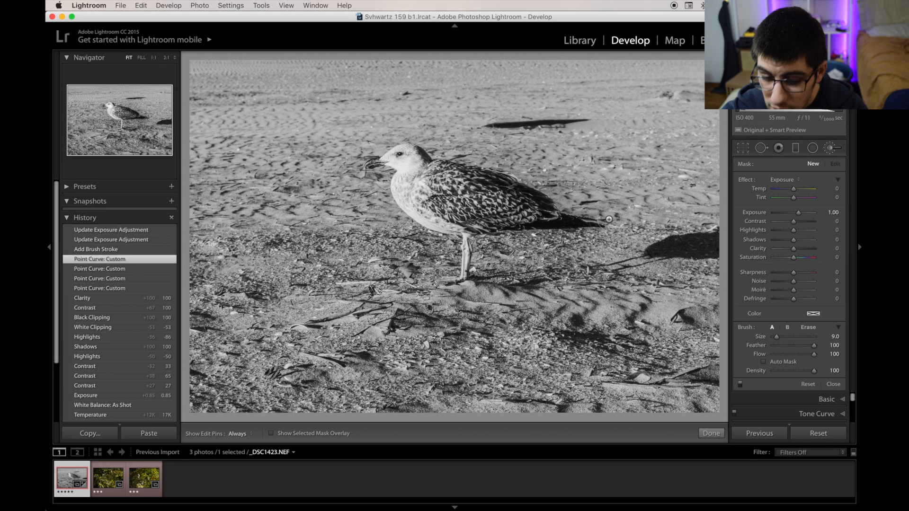
click(824, 152)
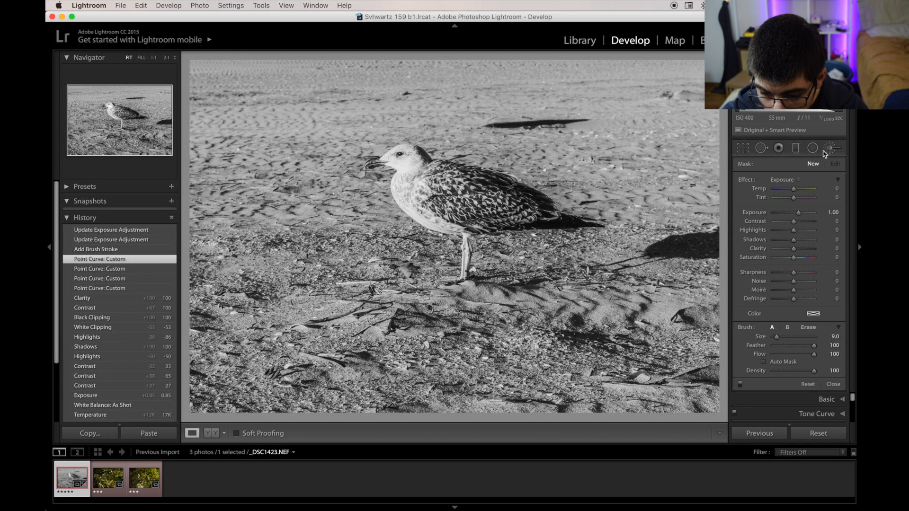
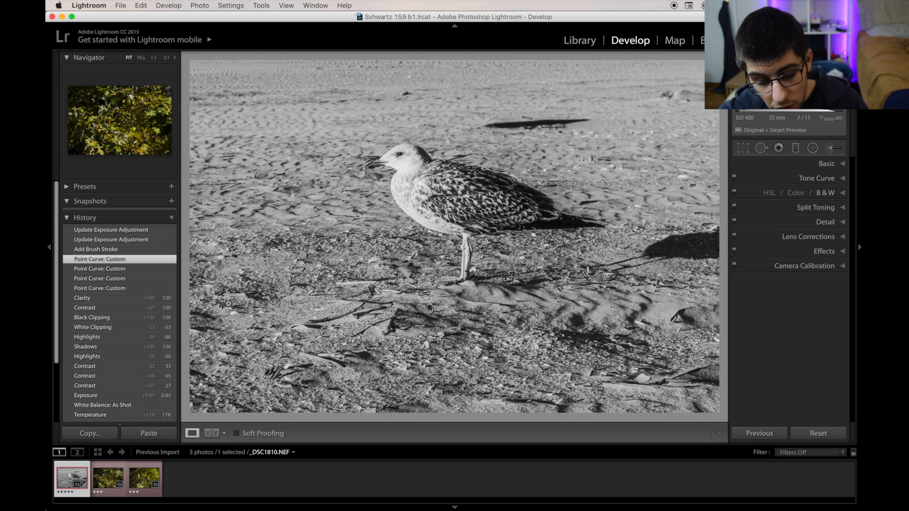
View both leaf photos and select _DSC1810.NEF for editing
click(115, 478)
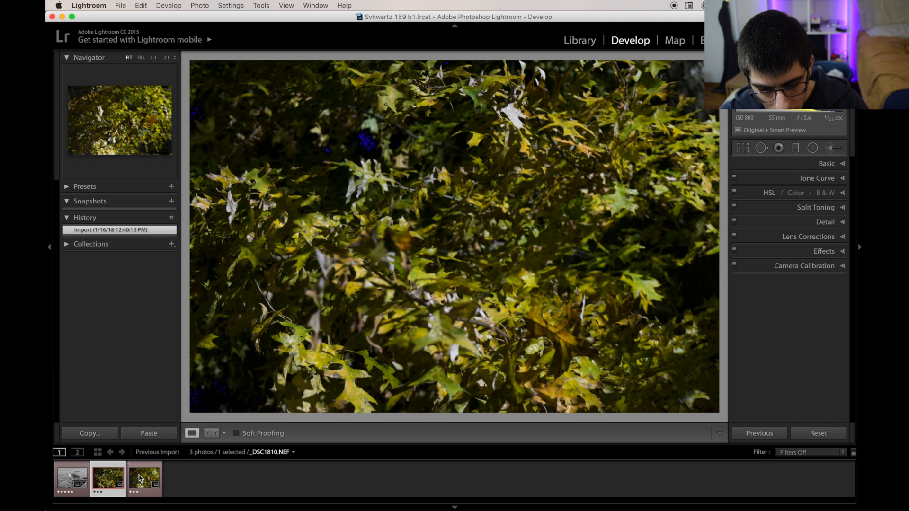
click(140, 478)
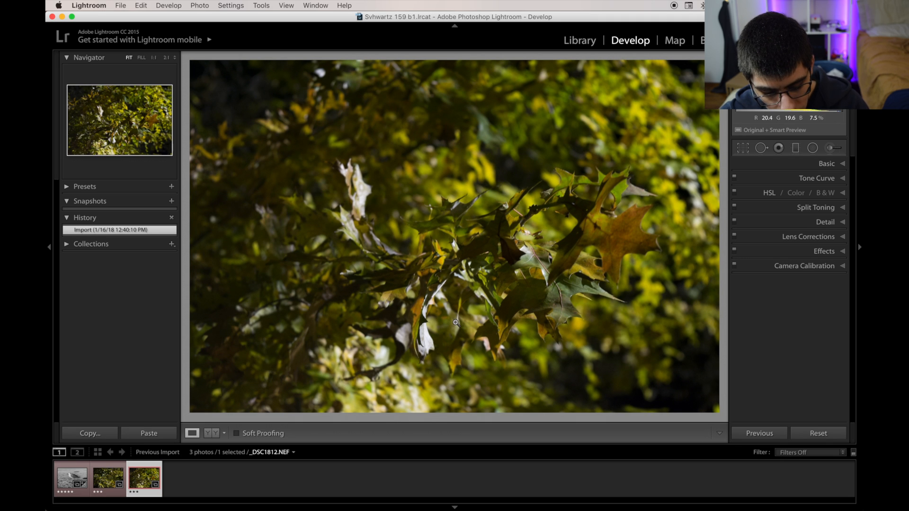
click(99, 486)
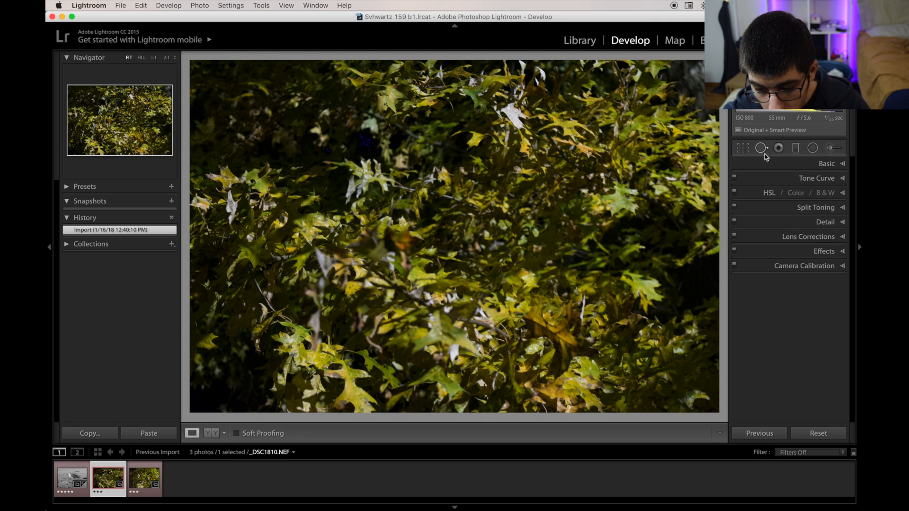
Turn on chromatic aberration removal and lens profile corrections for the leaf photo
click(843, 237)
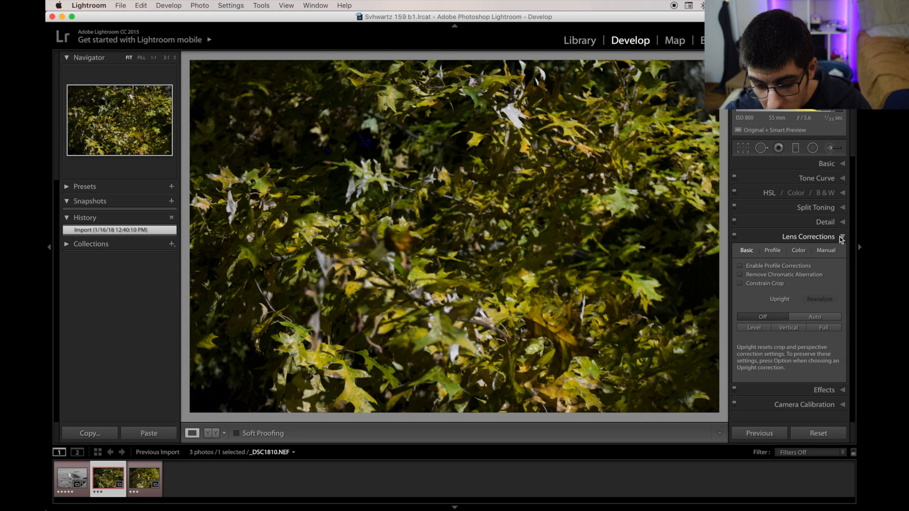
click(769, 275)
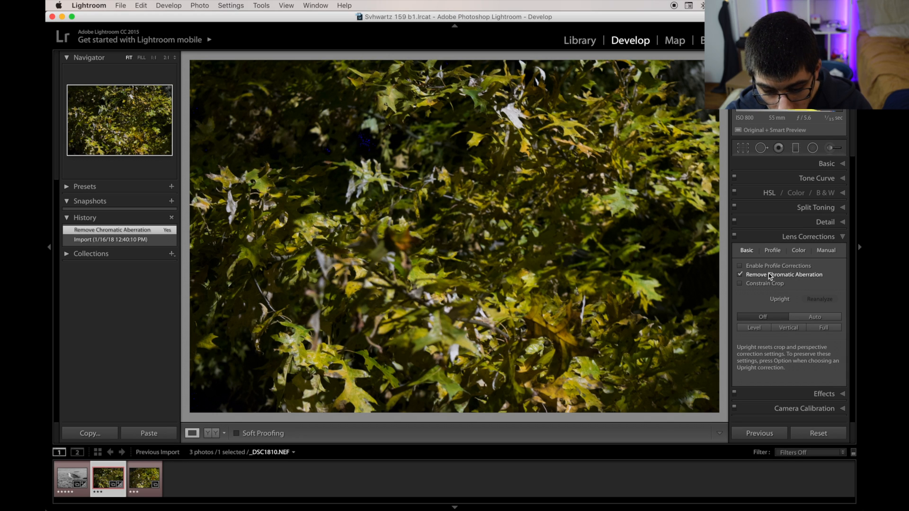
click(769, 275)
click(769, 275)
click(770, 266)
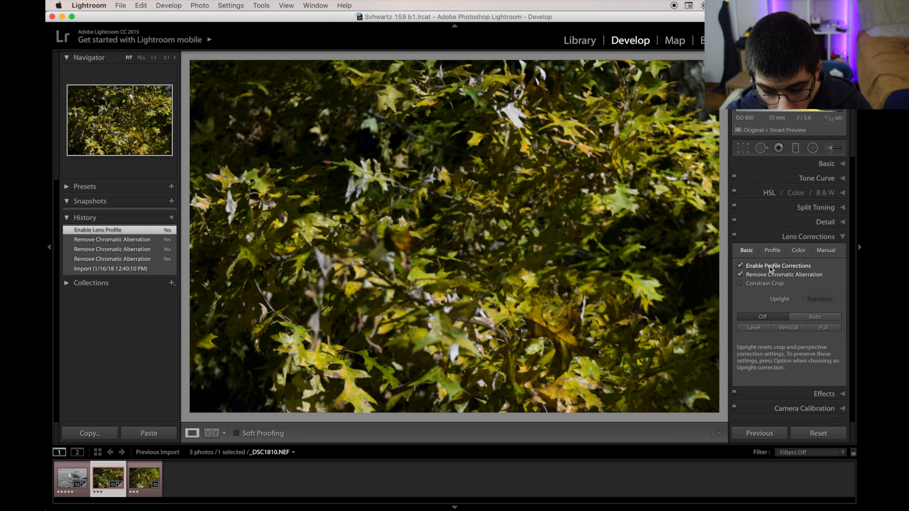
click(809, 239)
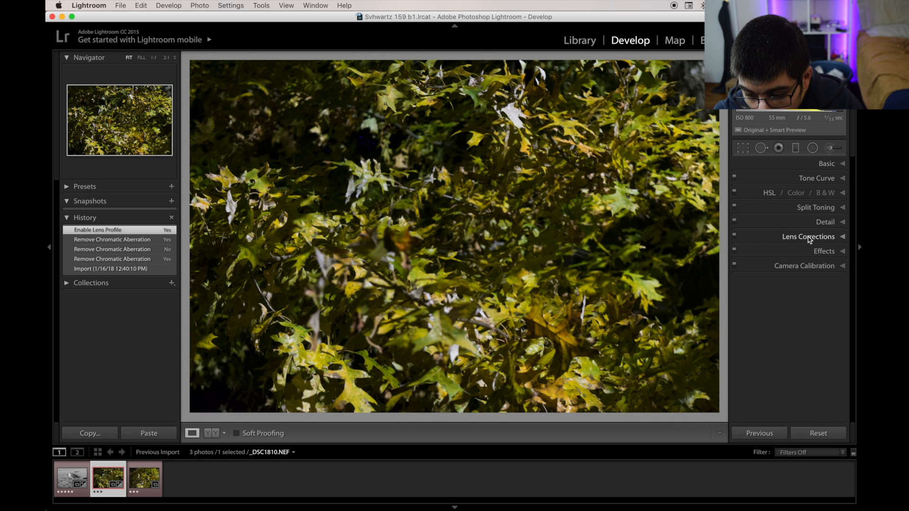
Convert the leaf photo to black and white
click(828, 195)
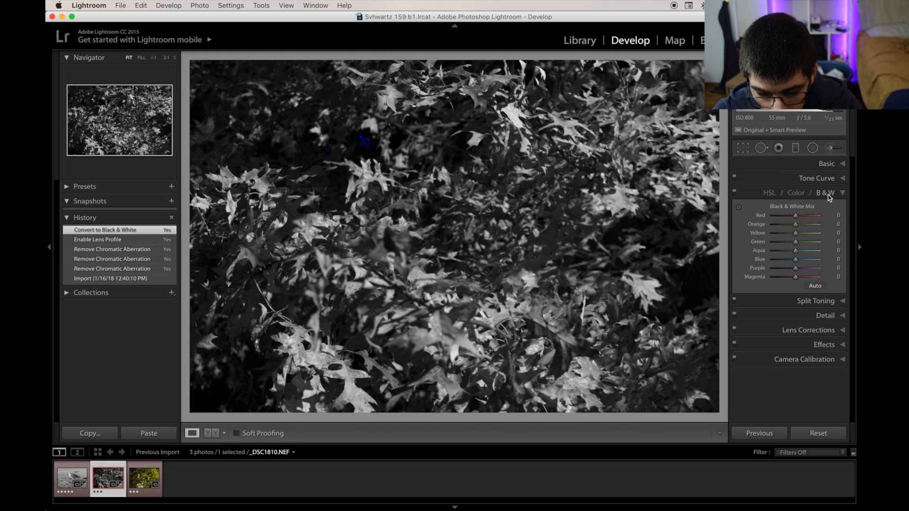
click(843, 192)
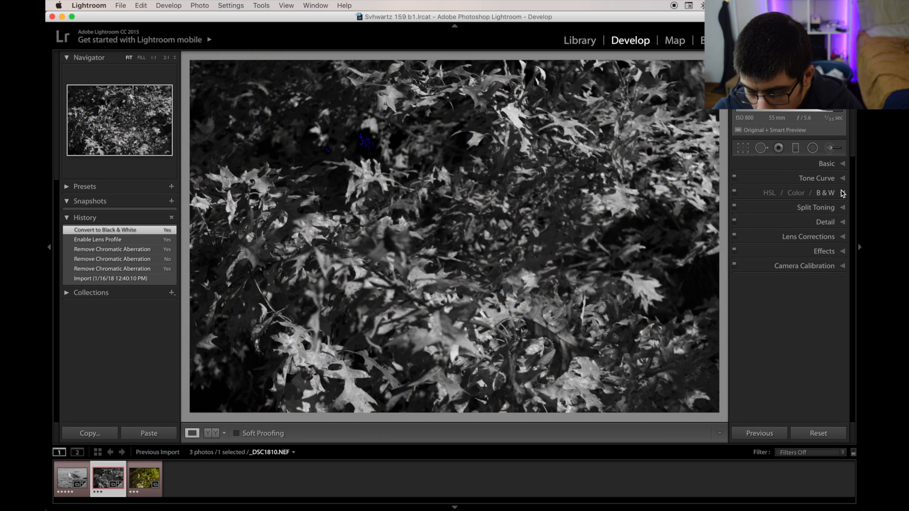
Try an exposure of -5.00 on the black-and-white leaf photo, and undo it
click(841, 166)
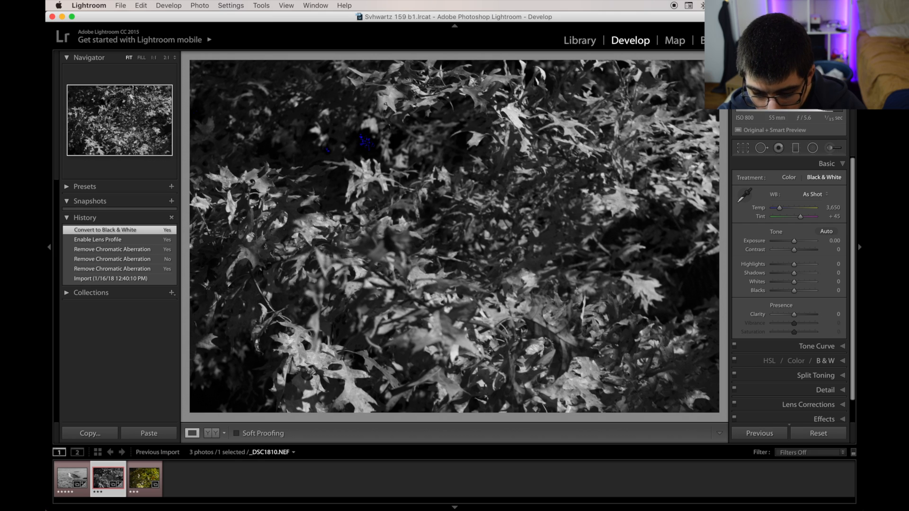
drag(795, 240, 766, 238)
key(super+z)
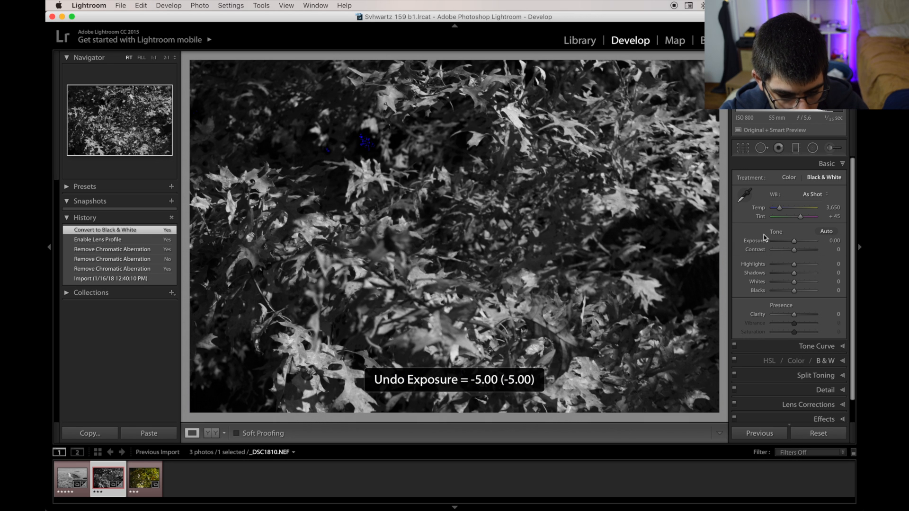
Compare the Enable Lens Profile and Convert to Black & White history states, and inspect the clipped shadows at 1:1
click(149, 240)
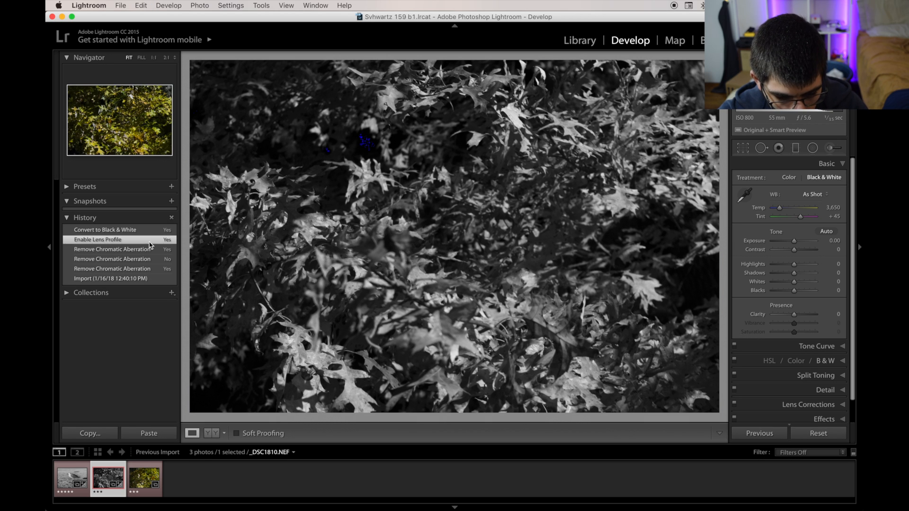
click(151, 231)
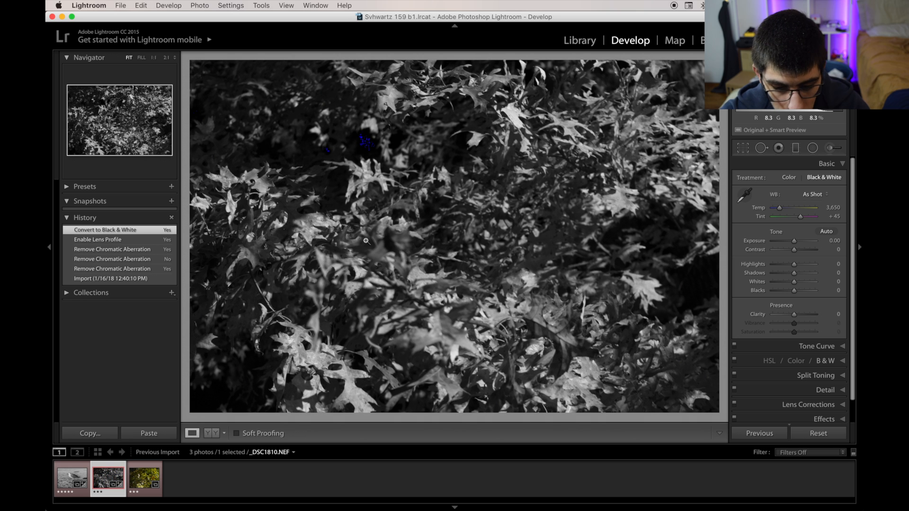
click(347, 149)
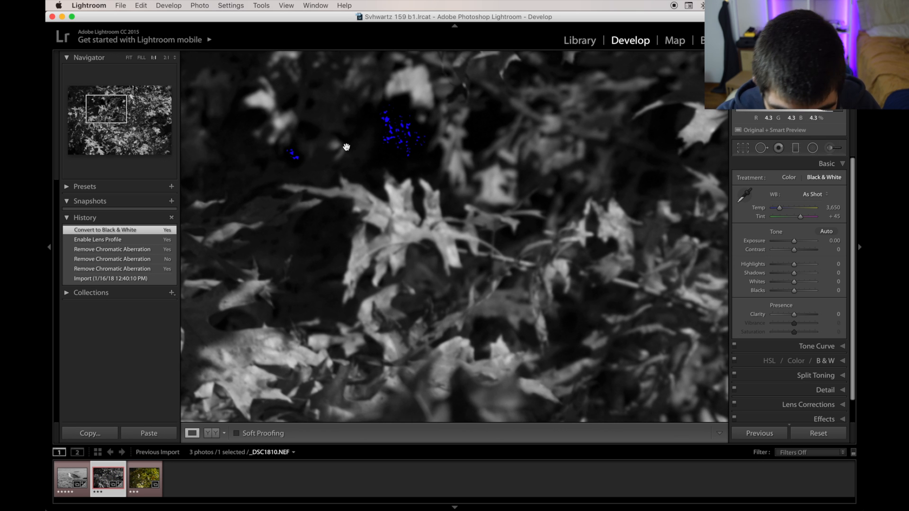
Raise the black point of the leaf photo's RGB tone curve slightly and lower its white point to 99.2%
click(348, 148)
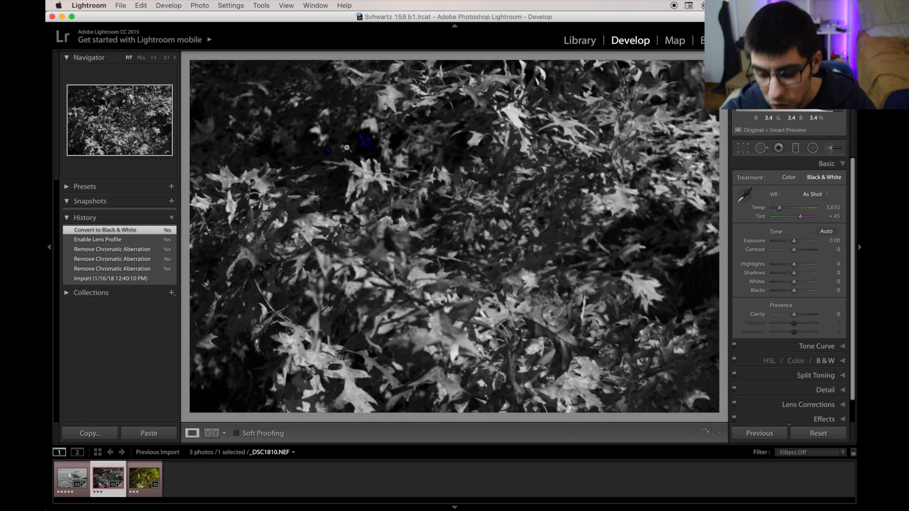
click(844, 348)
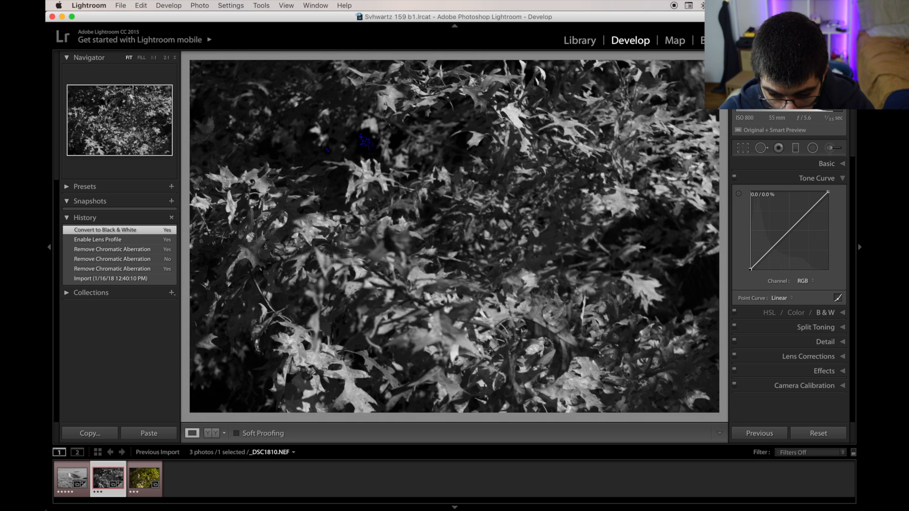
mouse_move(750, 269)
mouse_down()
mouse_move(751, 230)
mouse_move(751, 269)
mouse_up()
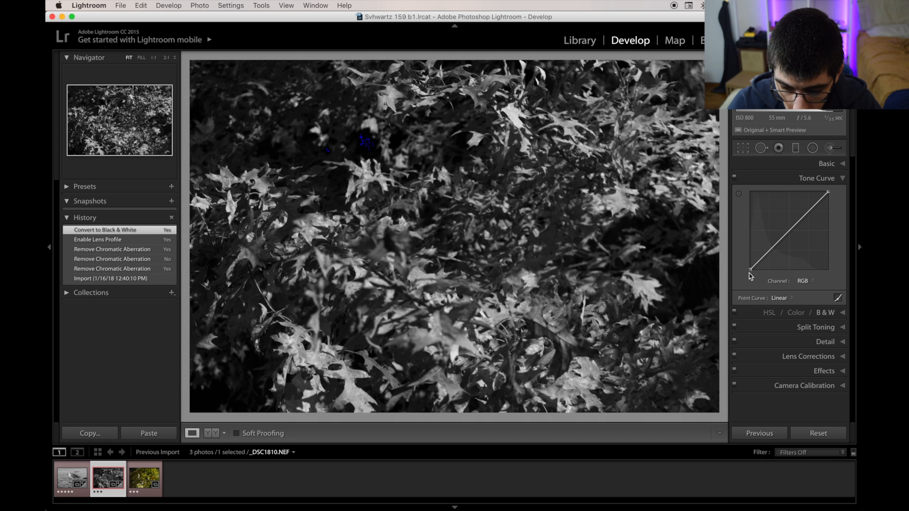
drag(751, 269, 750, 267)
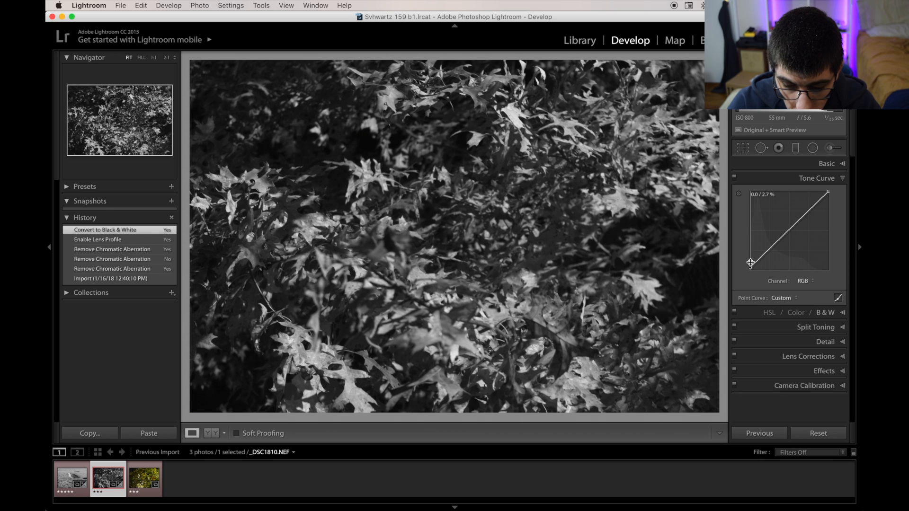
click(355, 145)
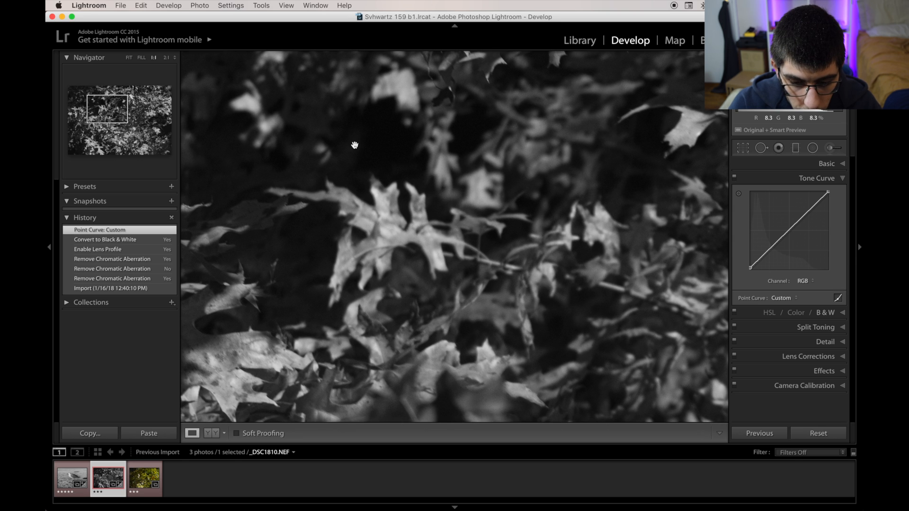
click(355, 145)
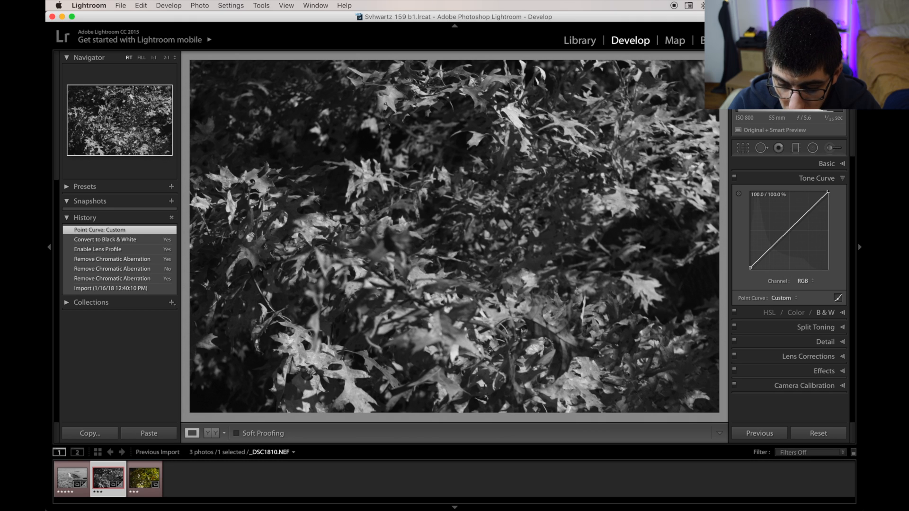
drag(829, 192, 829, 193)
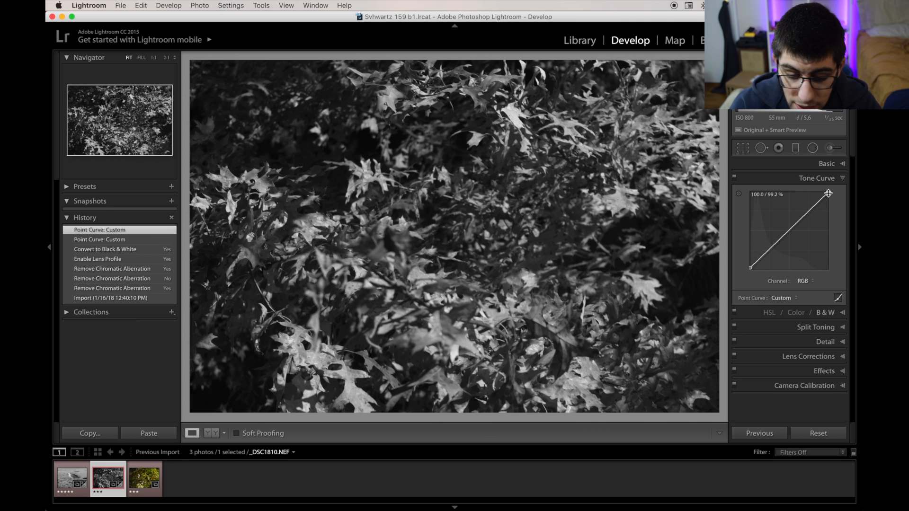
Try a temperature of 45,905 and a tint of +150 on the black-and-white leaf photo, undoing each change
click(841, 164)
drag(780, 208, 815, 221)
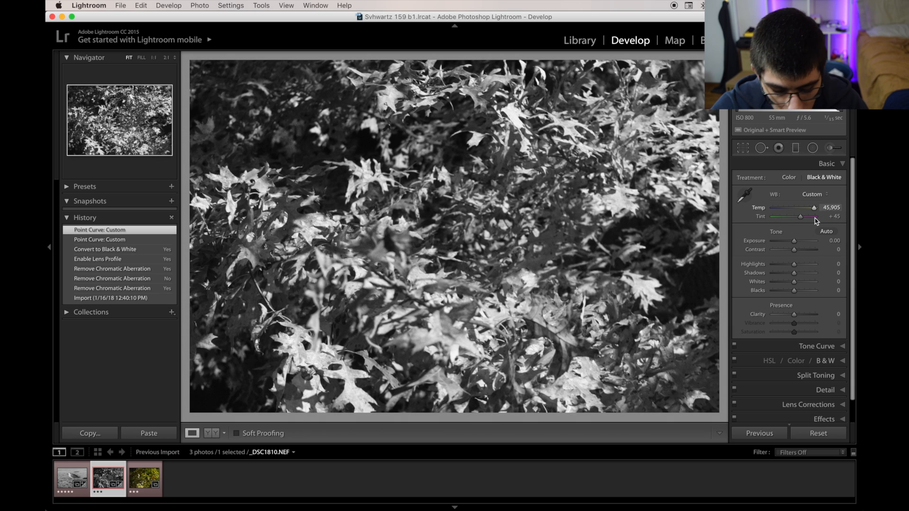
key(super+z)
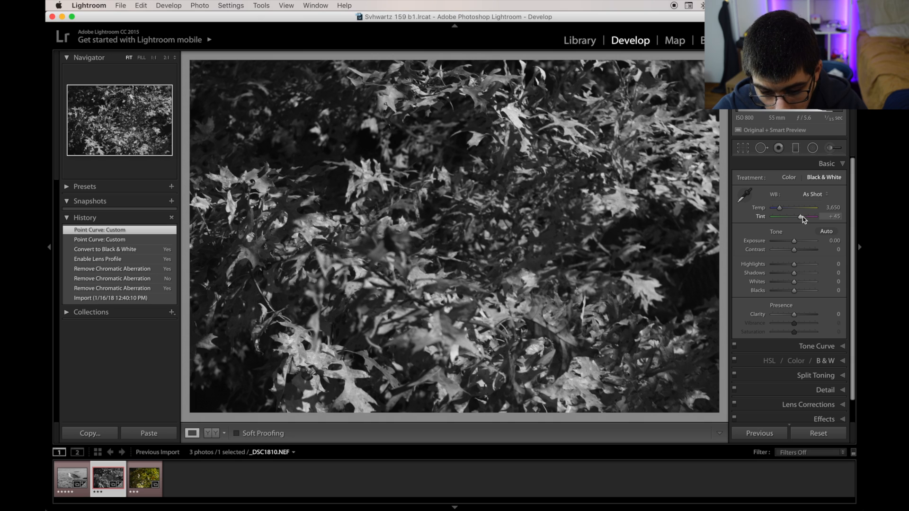
drag(801, 217, 833, 213)
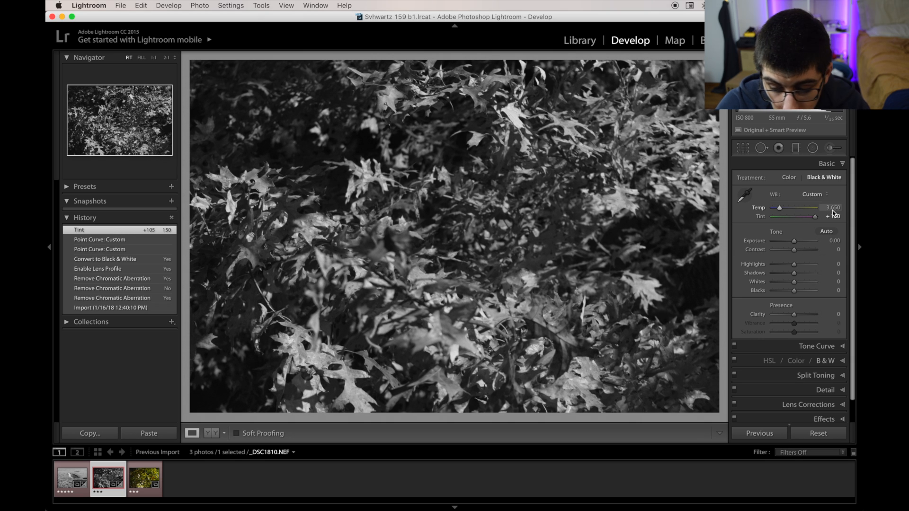
key(super+z)
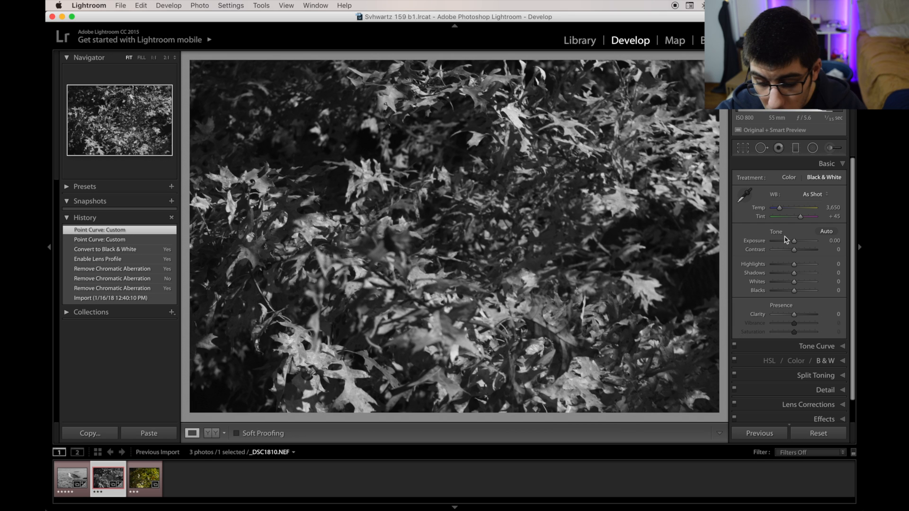
Raise the leaf photo's exposure to +1.20 and dim the display
drag(796, 245, 800, 246)
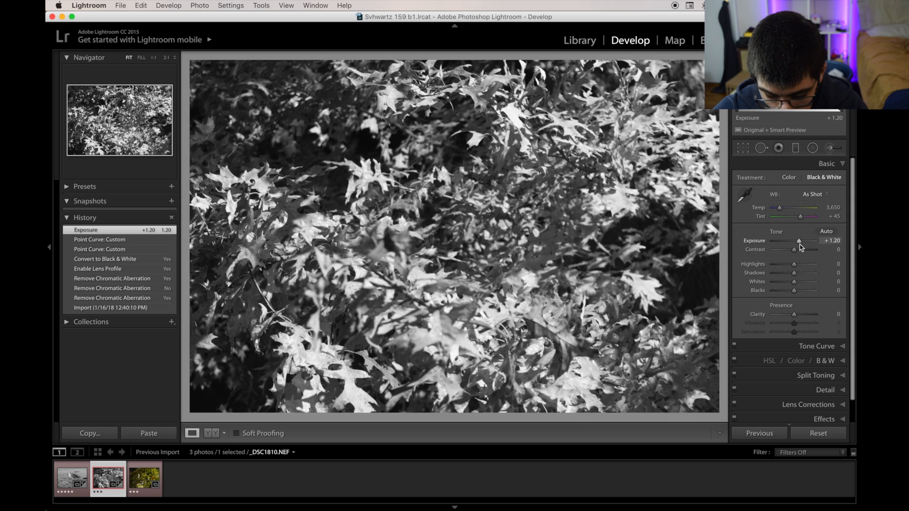
key(F1)
key(F1)
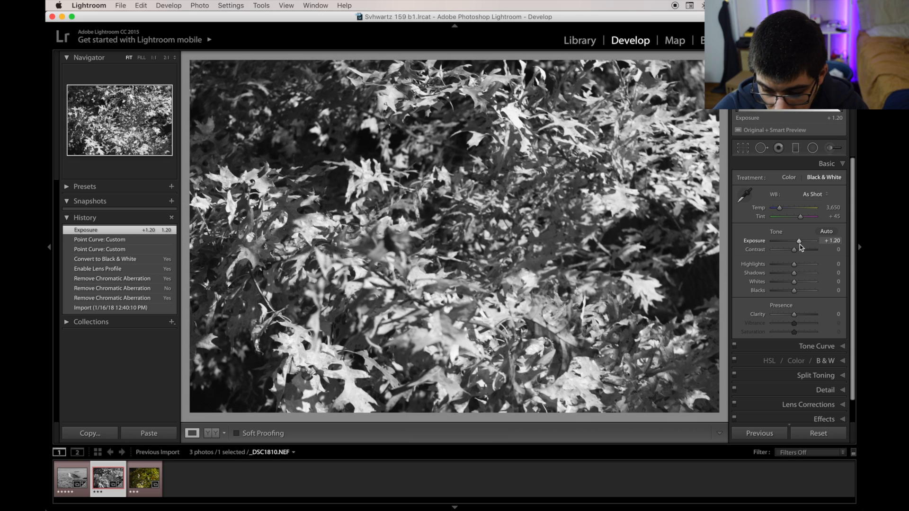
key(F1)
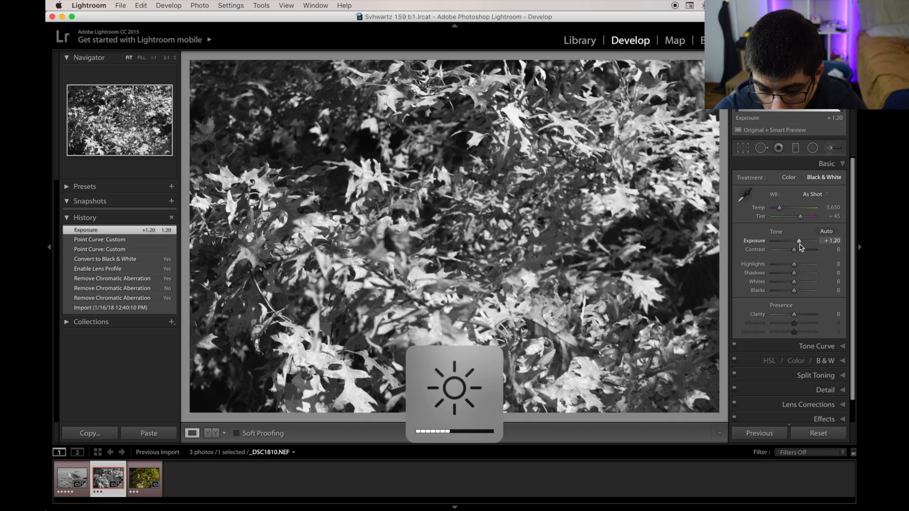
Try an exposure of +1.25 with a contrast of -100, inspect the leaves at 1:1, and undo the contrast change
drag(799, 244, 768, 255)
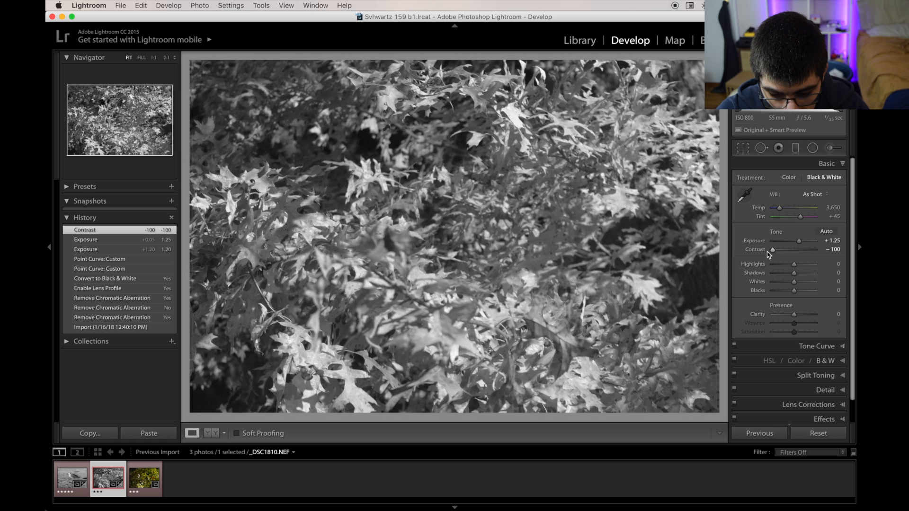
click(566, 246)
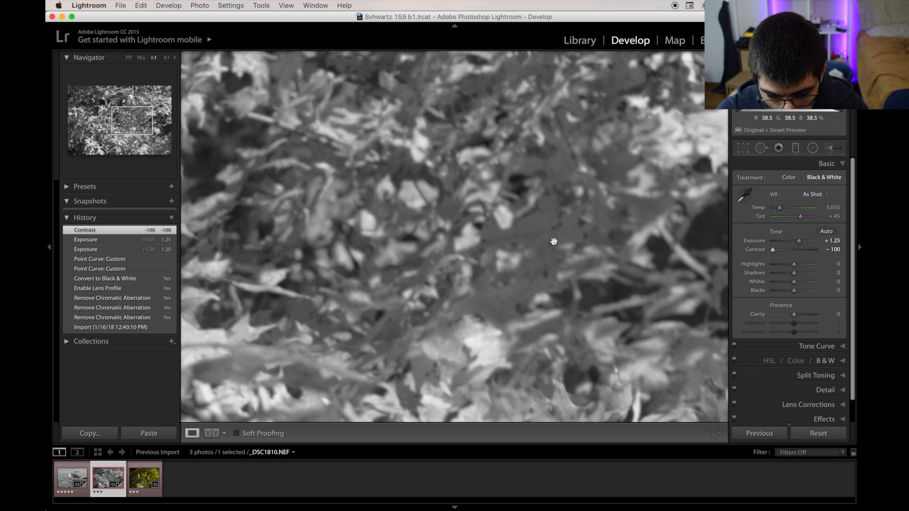
click(554, 242)
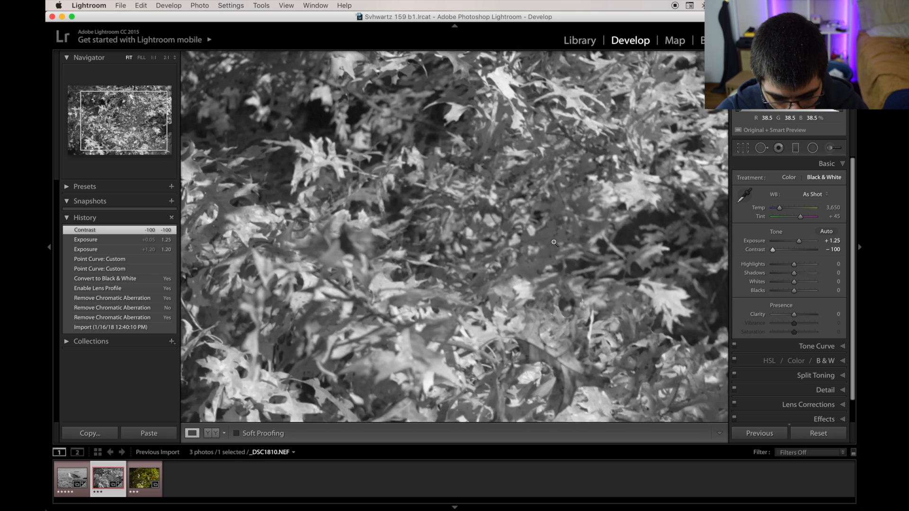
click(295, 317)
click(296, 317)
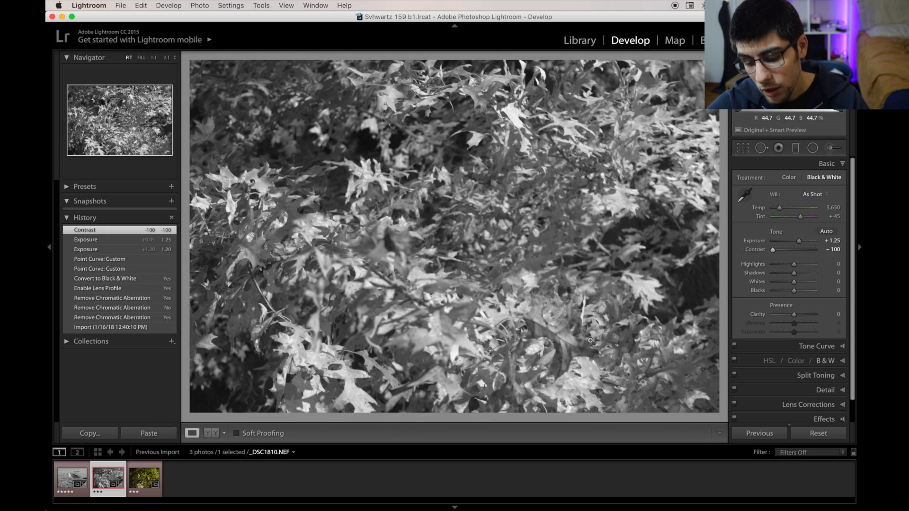
key(super+z)
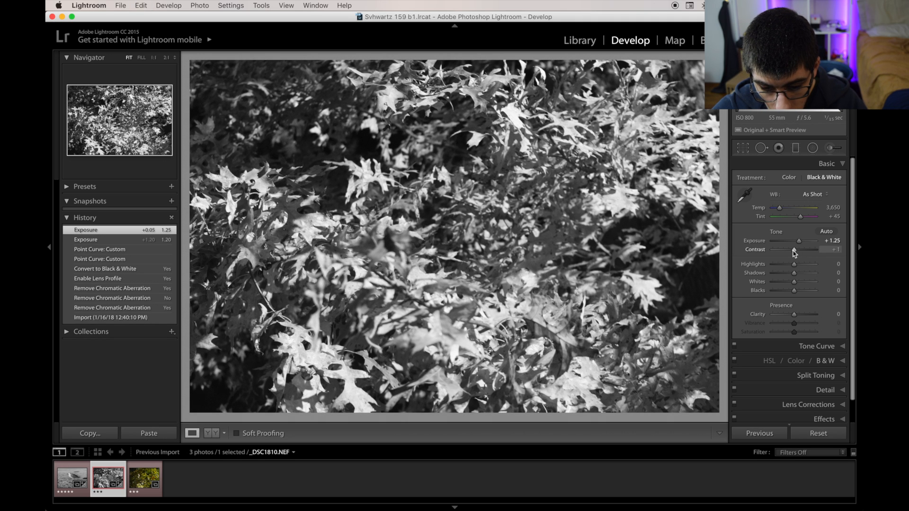
Try a contrast of +100, settle on +19, and set the exposure to +0.95
drag(790, 251, 828, 254)
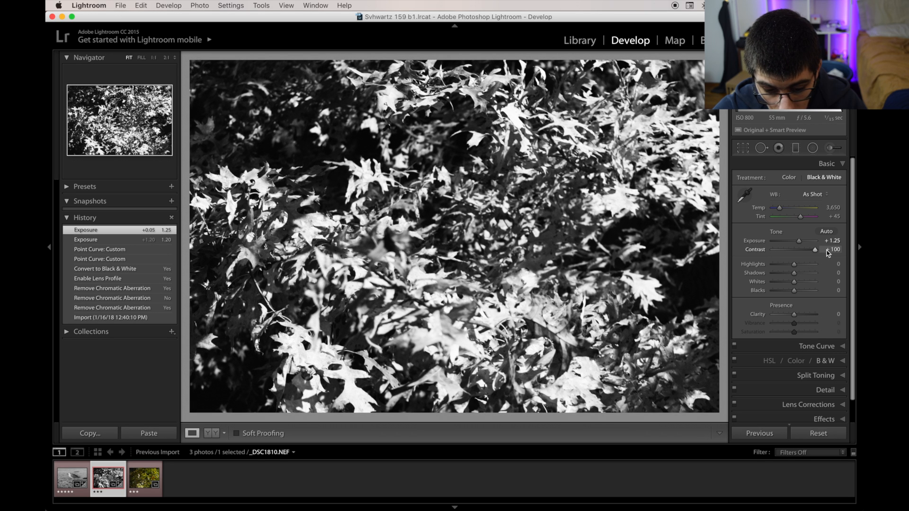
key(super+z)
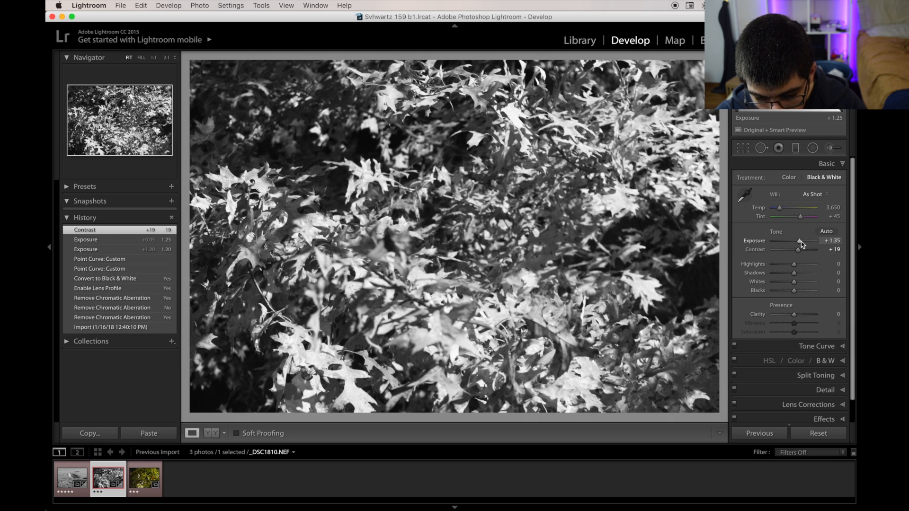
drag(801, 244, 799, 244)
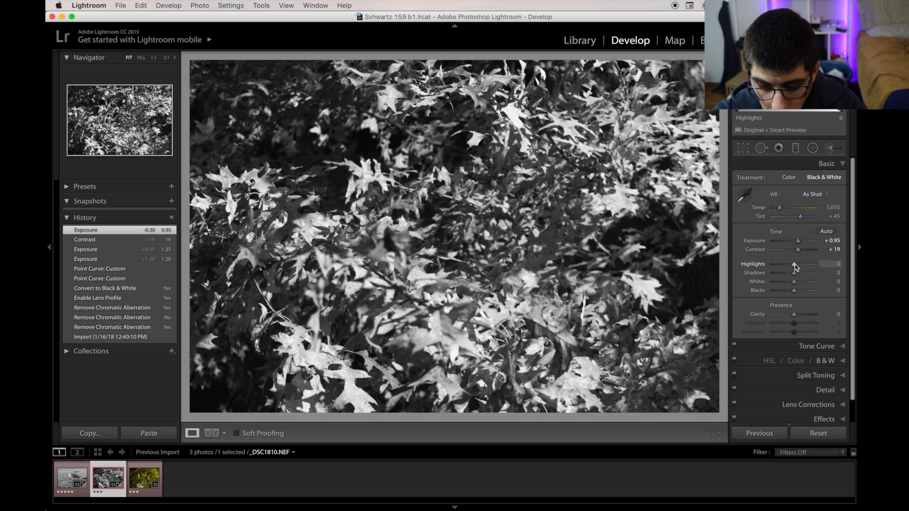
Set the highlights to -61, the exposure to +1.55 and the shadows to +61, checking the leaves at 1:1
drag(795, 264, 800, 243)
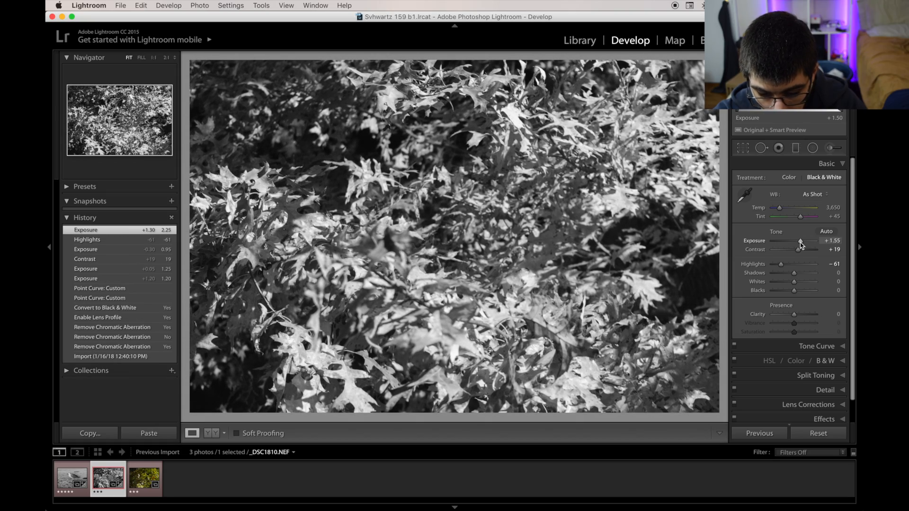
click(452, 270)
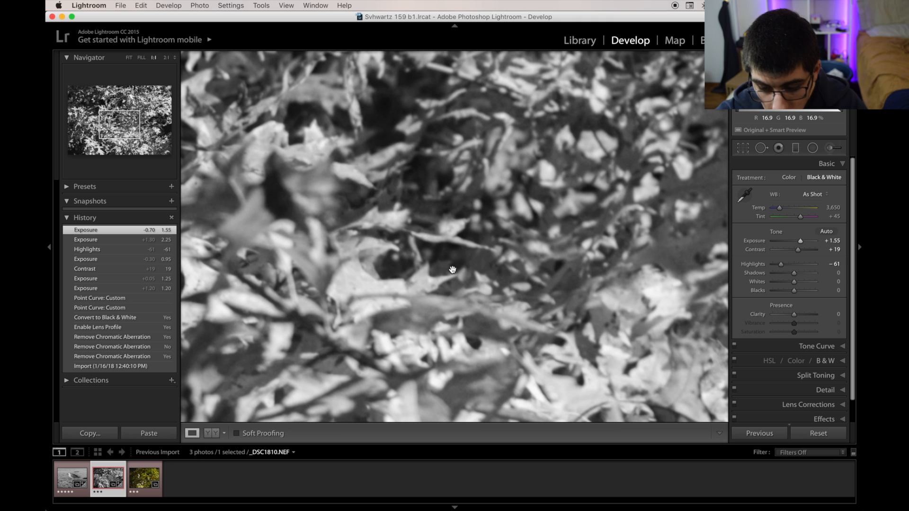
click(586, 287)
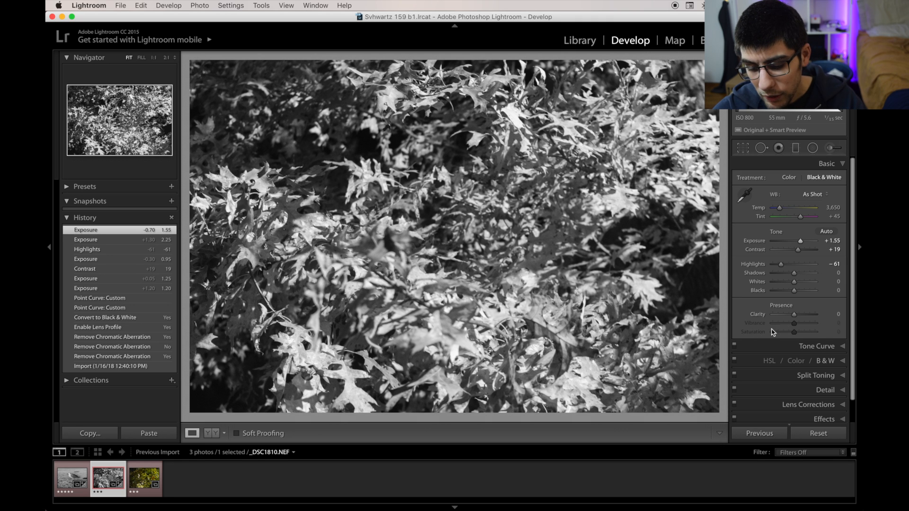
drag(795, 279, 808, 279)
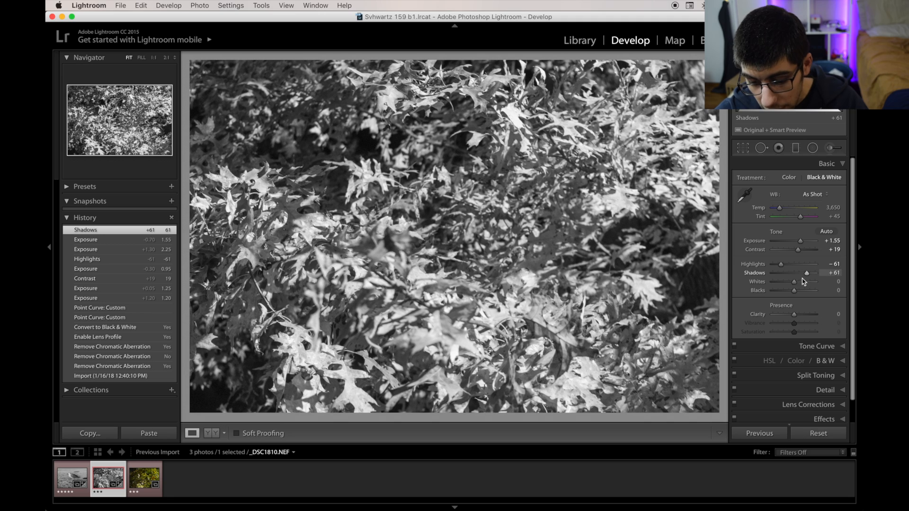
Try whites values of +88, +24 and +34, inspect the bright leaves at 1:1, and return the whites to 0
drag(796, 286, 815, 285)
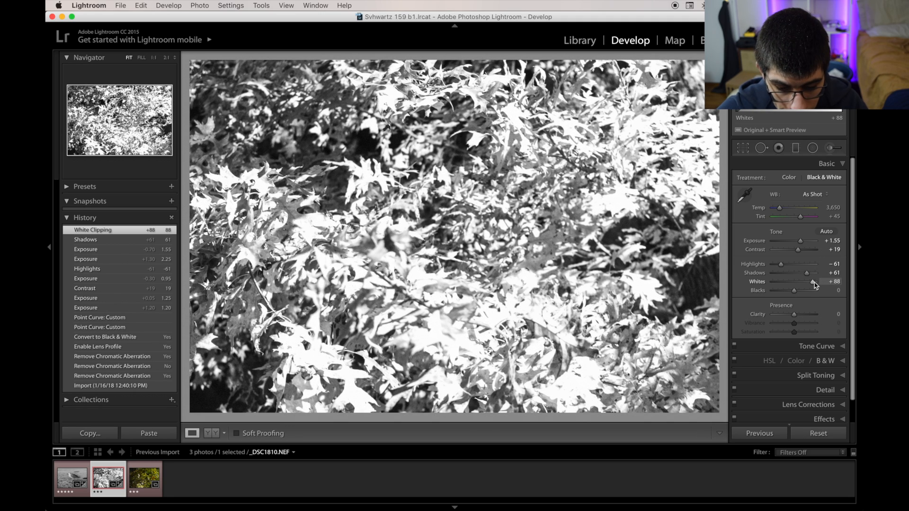
key(super+z)
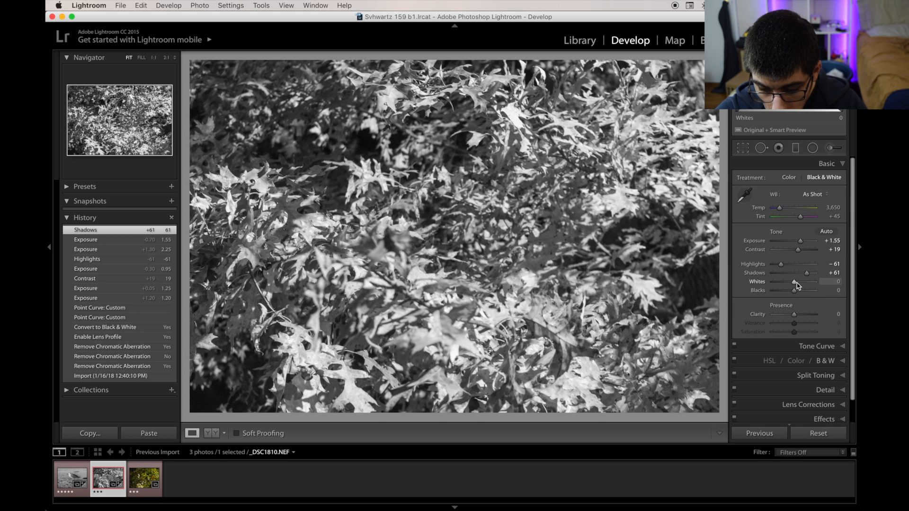
click(801, 283)
double_click(801, 283)
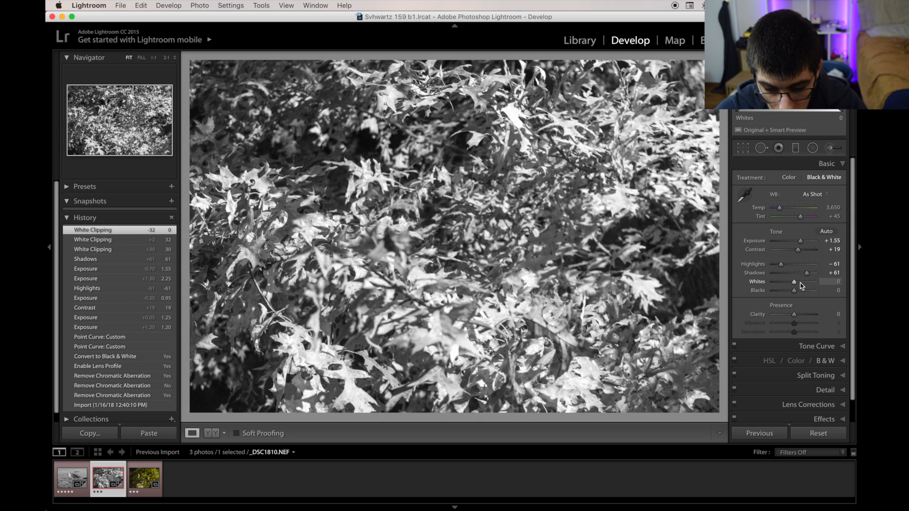
click(800, 283)
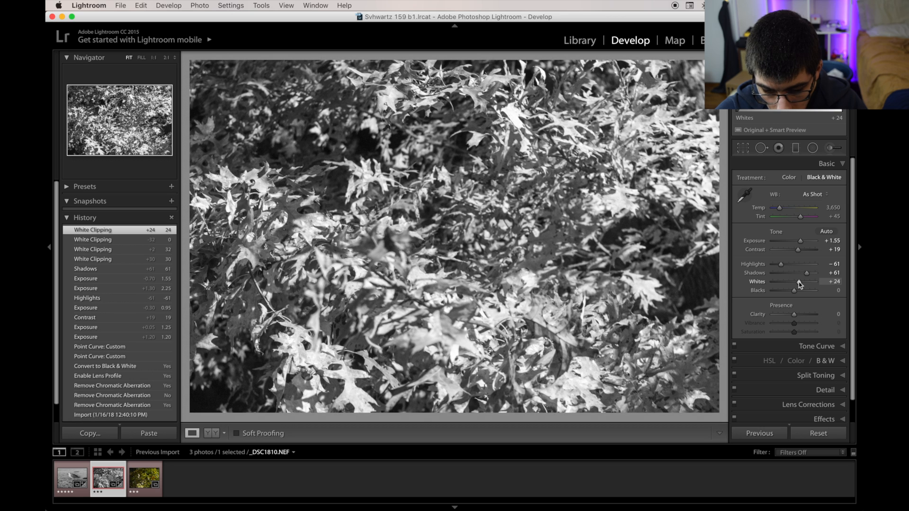
drag(801, 283, 801, 283)
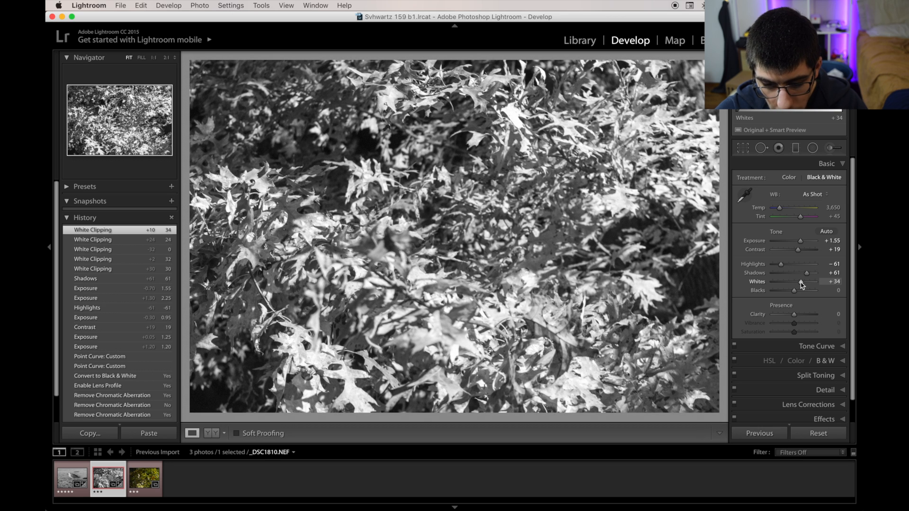
click(455, 194)
drag(518, 134, 441, 308)
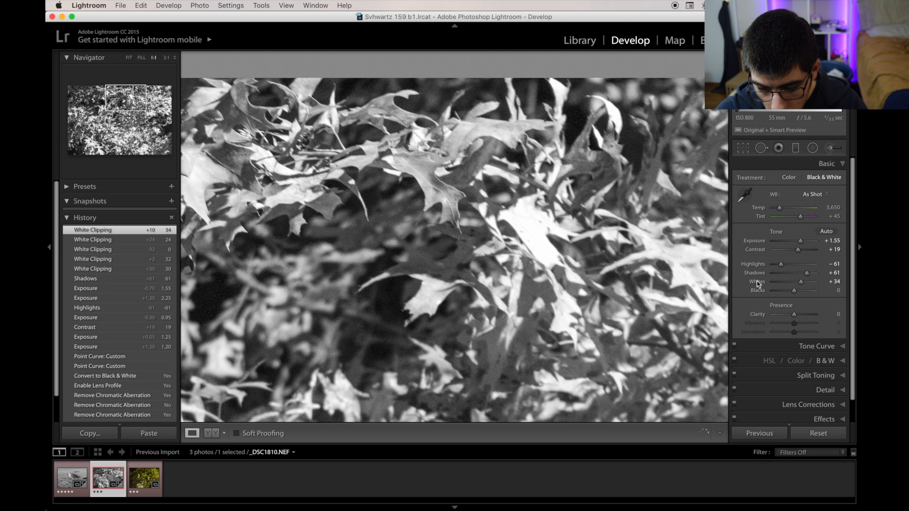
click(795, 282)
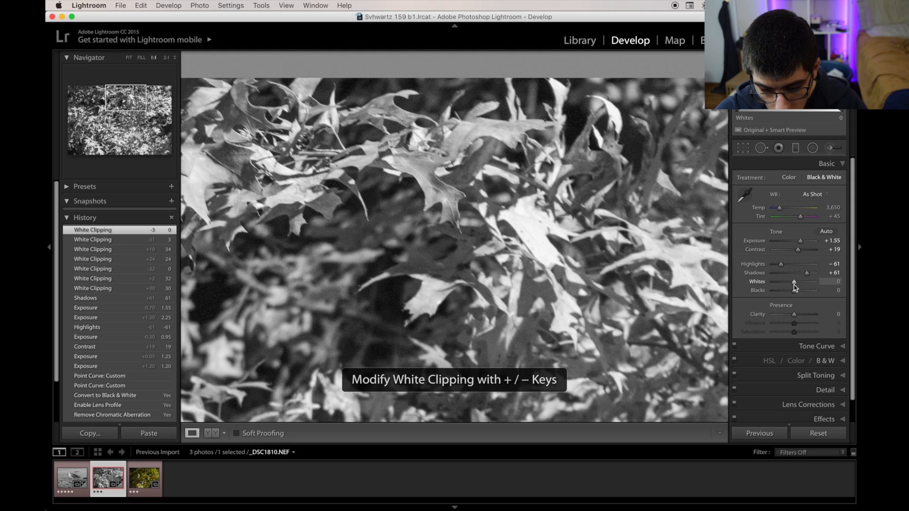
click(536, 271)
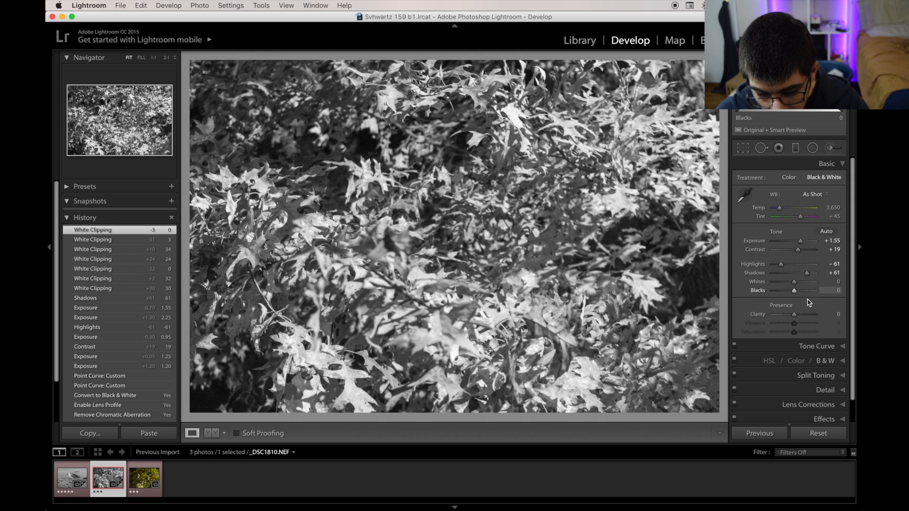
Set the blacks to +32, inspect the leaves at 1:1 with a clarity of +100, and settle on a clarity of +59
drag(795, 290, 847, 324)
click(429, 266)
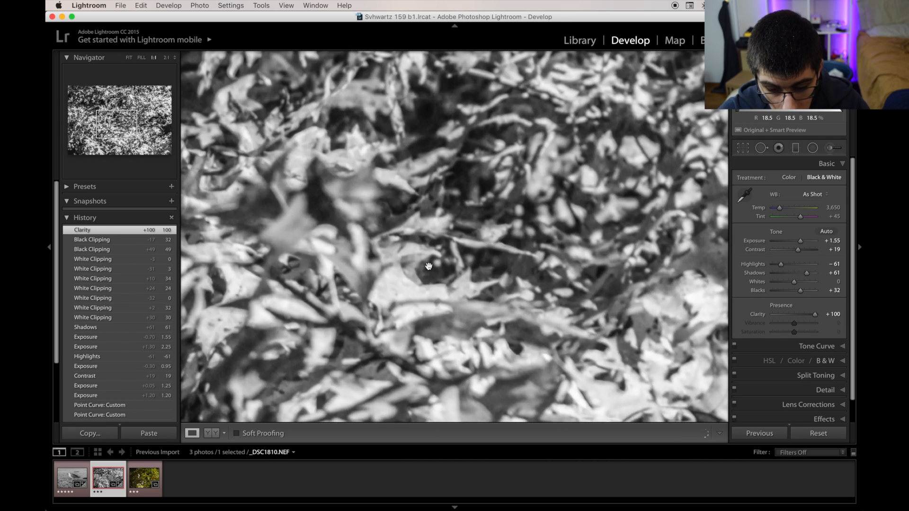
click(429, 267)
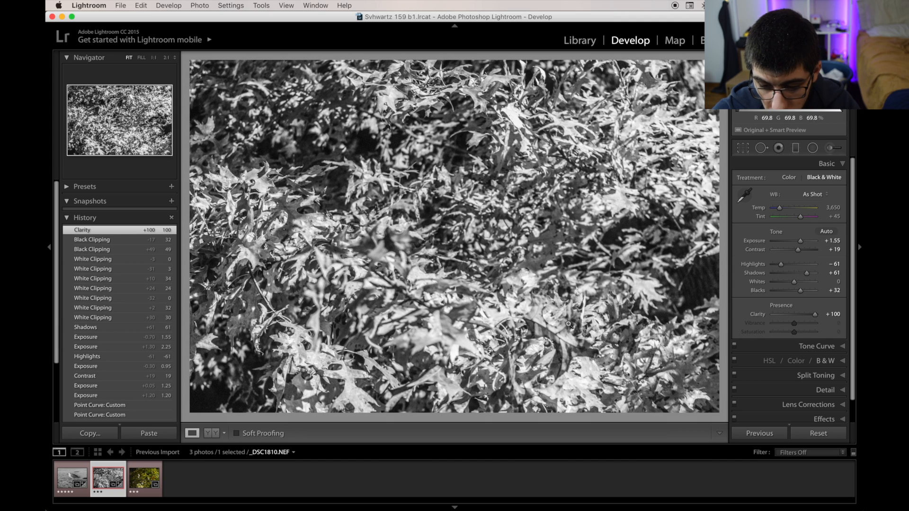
mouse_move(815, 314)
mouse_down()
mouse_move(775, 316)
mouse_move(819, 316)
mouse_move(806, 315)
mouse_up()
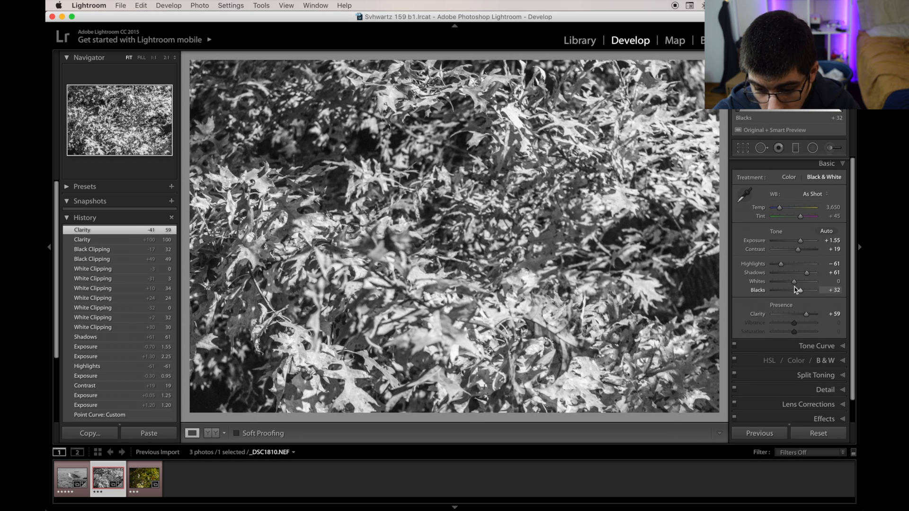
Look through the Lens Corrections, Effects and Camera Calibration settings of the leaf photo
click(837, 164)
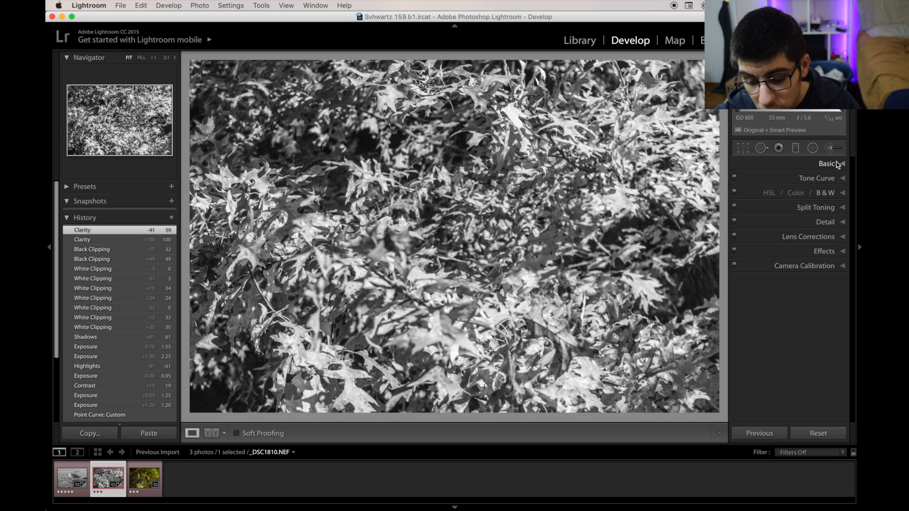
click(829, 237)
click(826, 237)
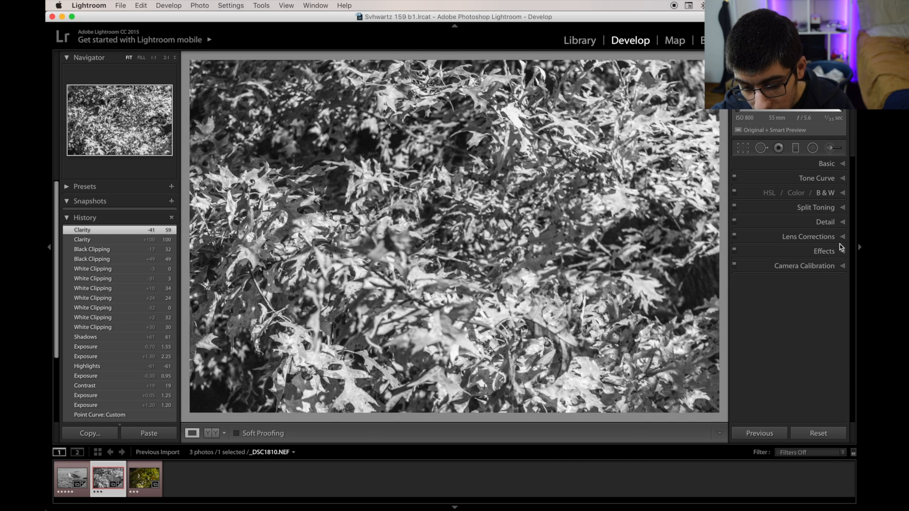
click(841, 251)
click(842, 251)
click(842, 266)
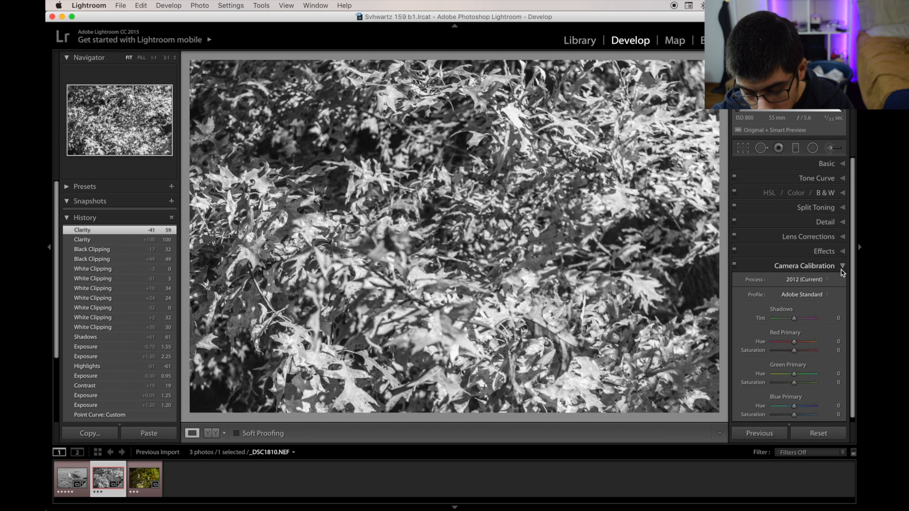
click(842, 270)
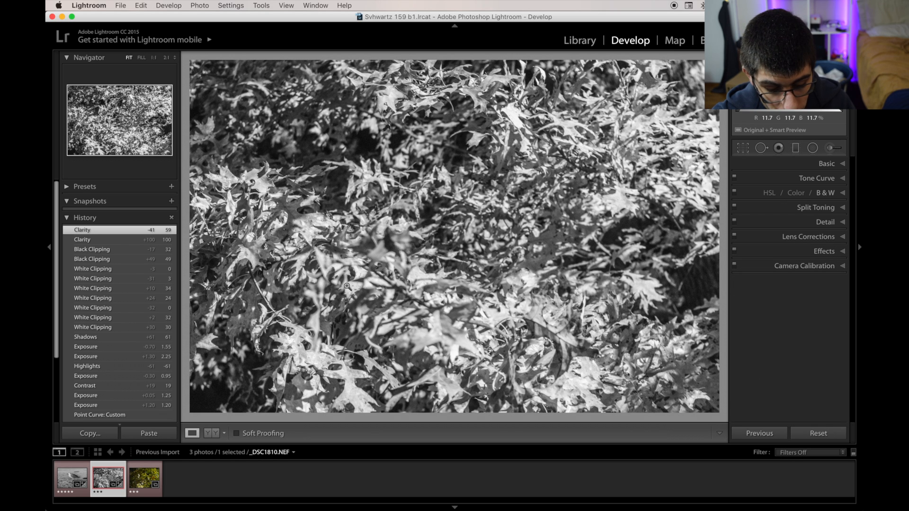
Compare the photo's first point curve, original import and black-and-white conversion history states, and return to the latest clarity edit
click(142, 483)
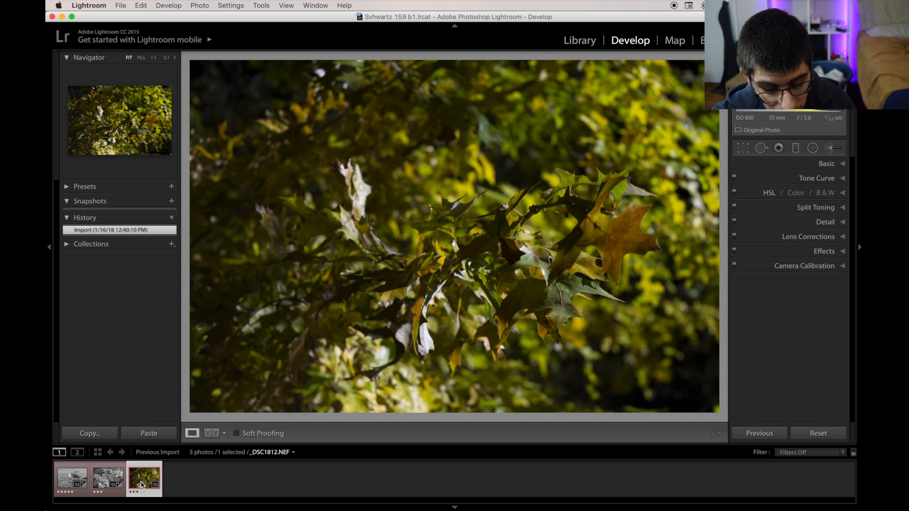
click(108, 477)
scroll(86, 327, down, 5)
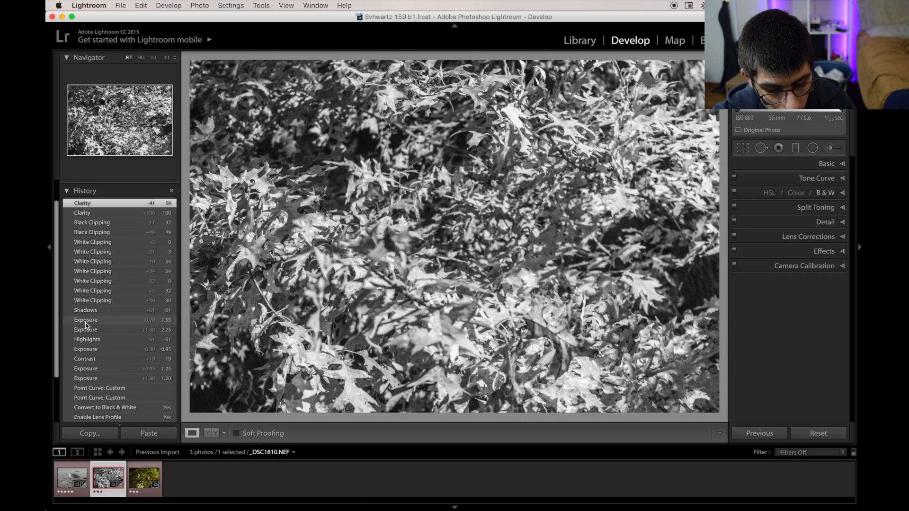
scroll(85, 327, up, 4)
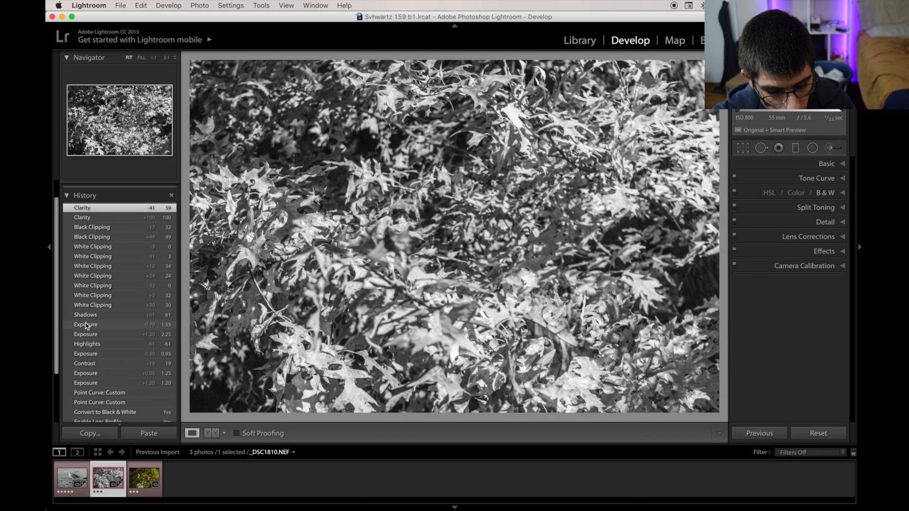
click(102, 403)
scroll(104, 407, down, 3)
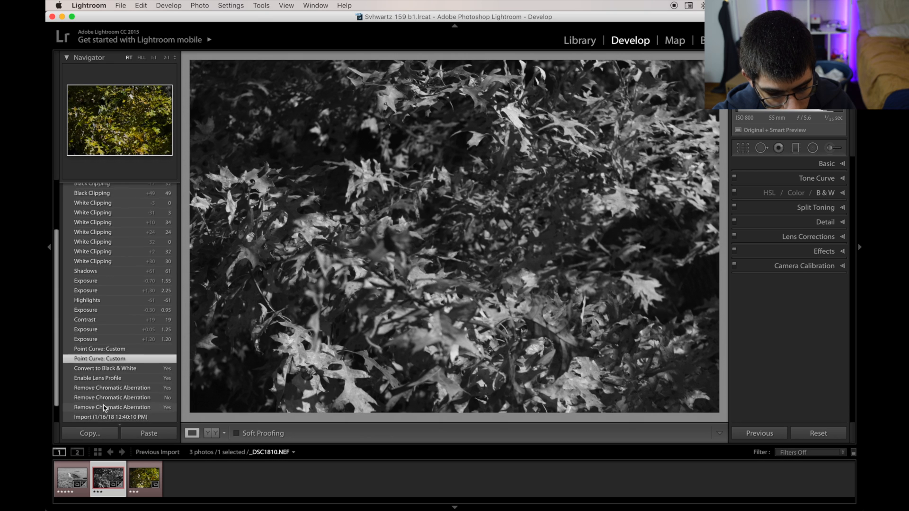
click(106, 403)
scroll(107, 397, up, 5)
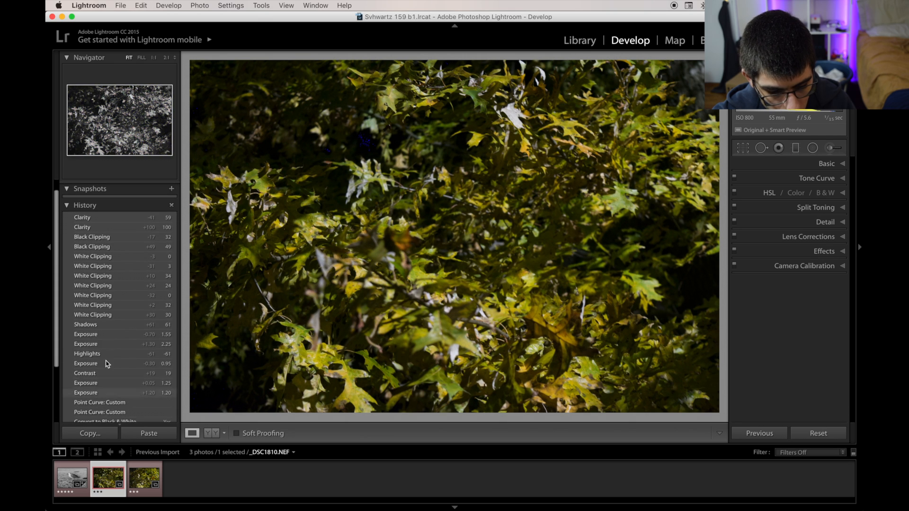
scroll(106, 341, down, 5)
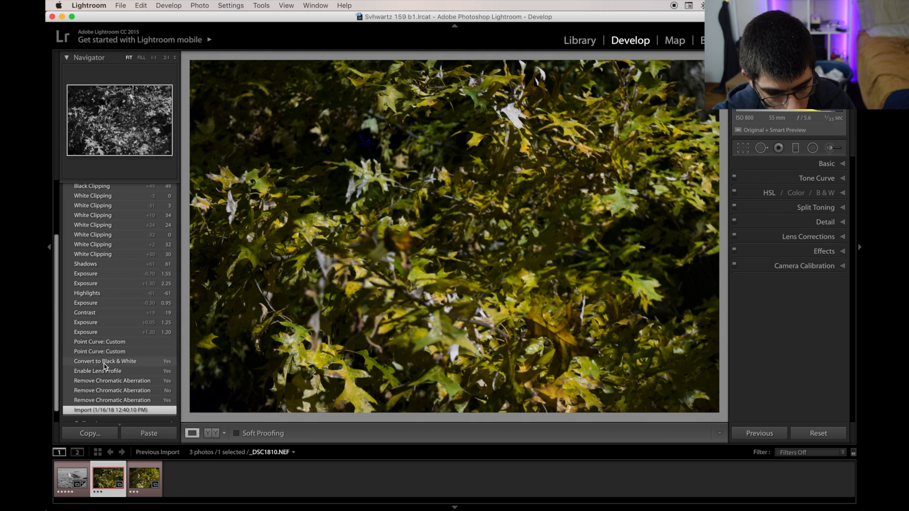
click(106, 361)
scroll(107, 364, up, 3)
scroll(106, 364, up, 2)
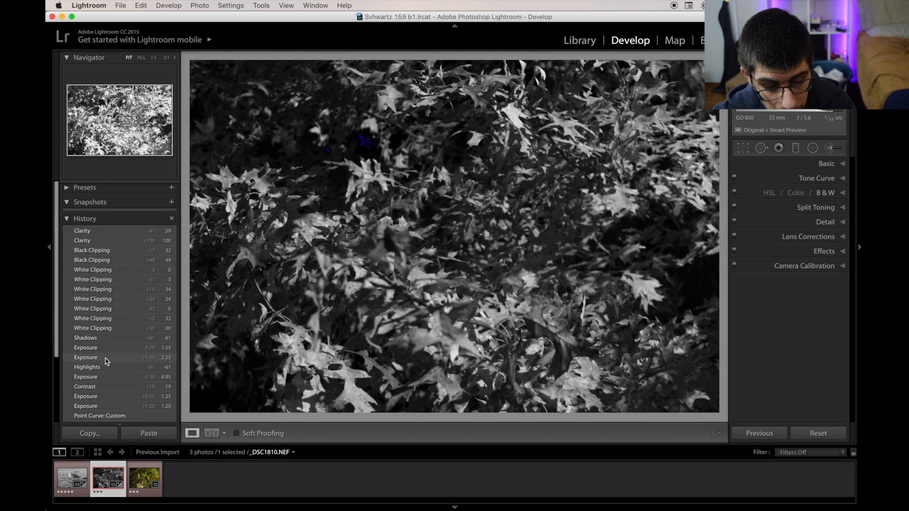
click(116, 230)
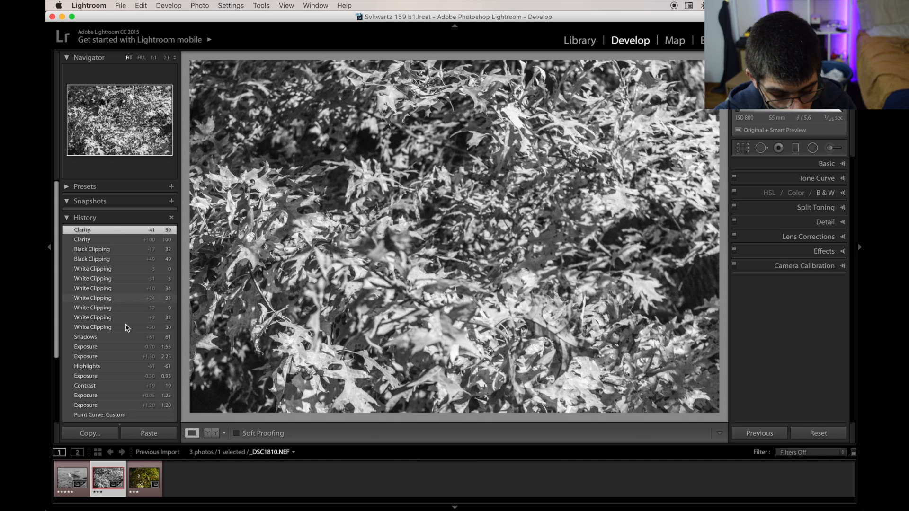
Enable profile corrections and chromatic aberration removal on _DSC1812.NEF, and check its lens profile
click(142, 471)
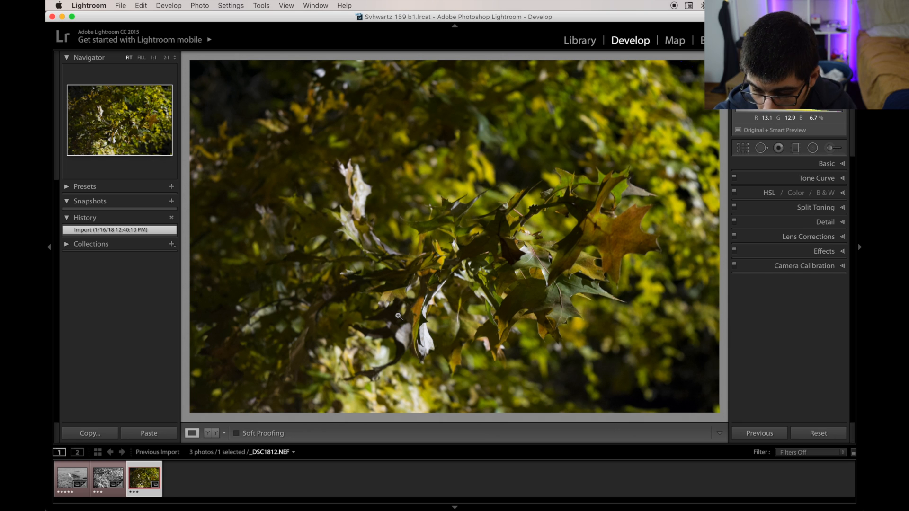
click(826, 237)
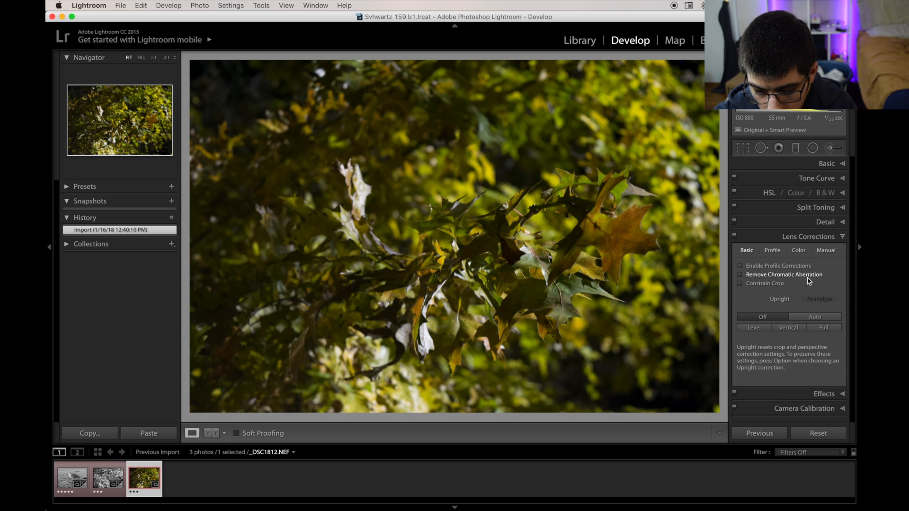
click(804, 267)
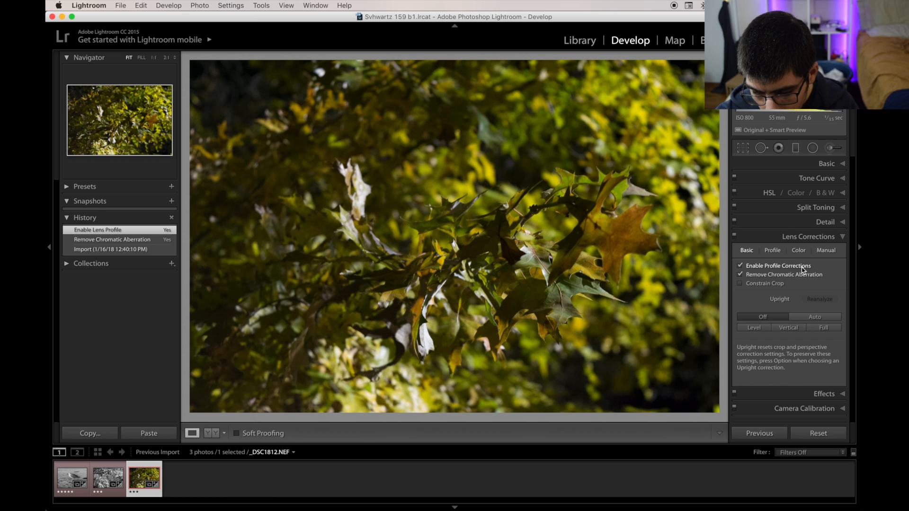
click(772, 251)
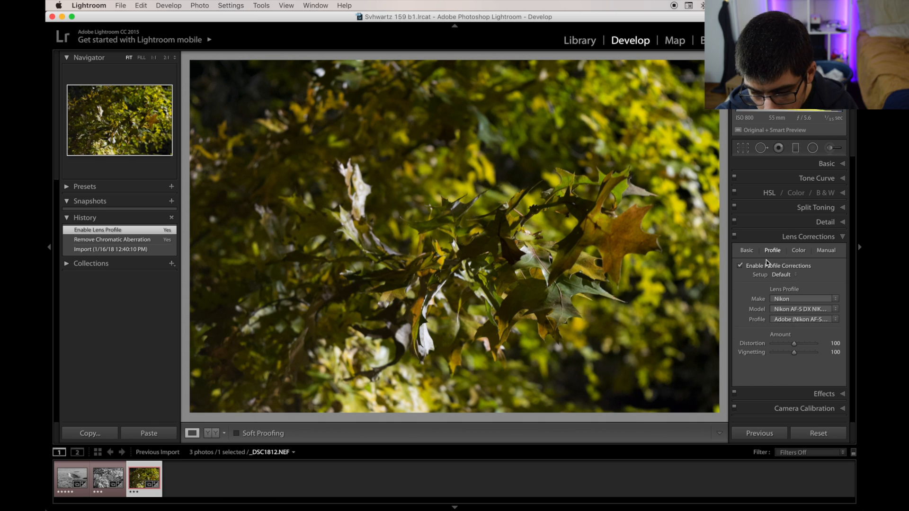
click(747, 251)
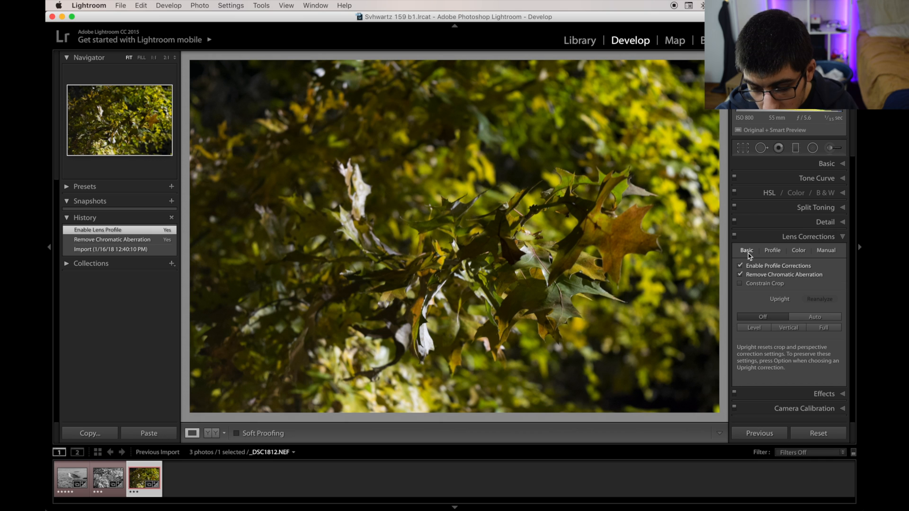
click(823, 238)
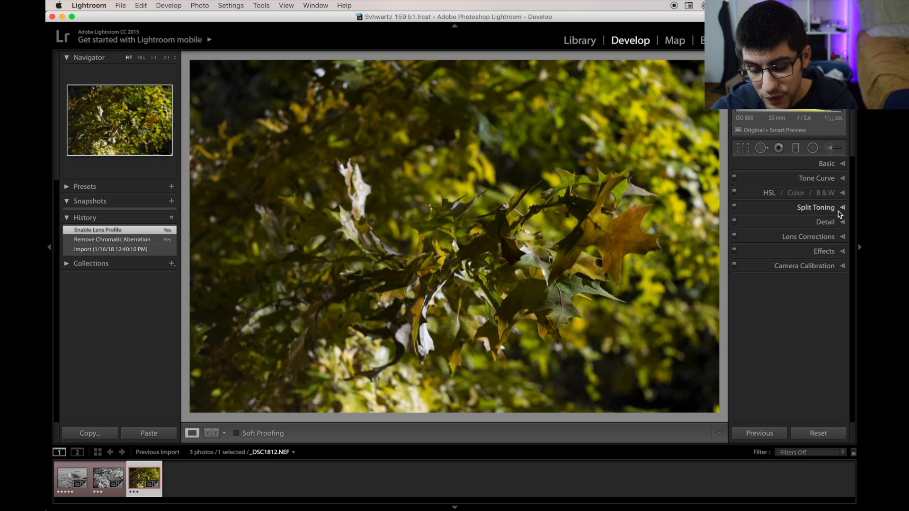
Convert the photo to black and white, and slightly lower the white point and raise the black point of the tone curve
click(825, 193)
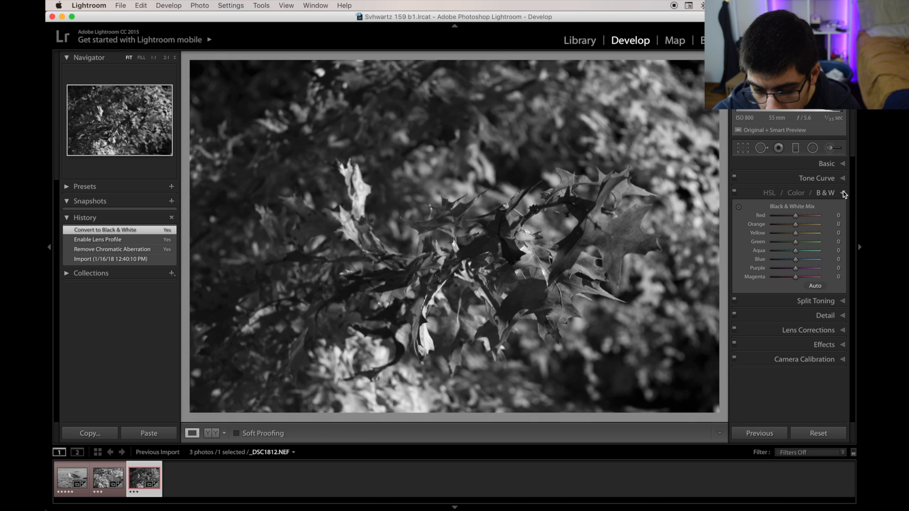
click(844, 193)
click(826, 178)
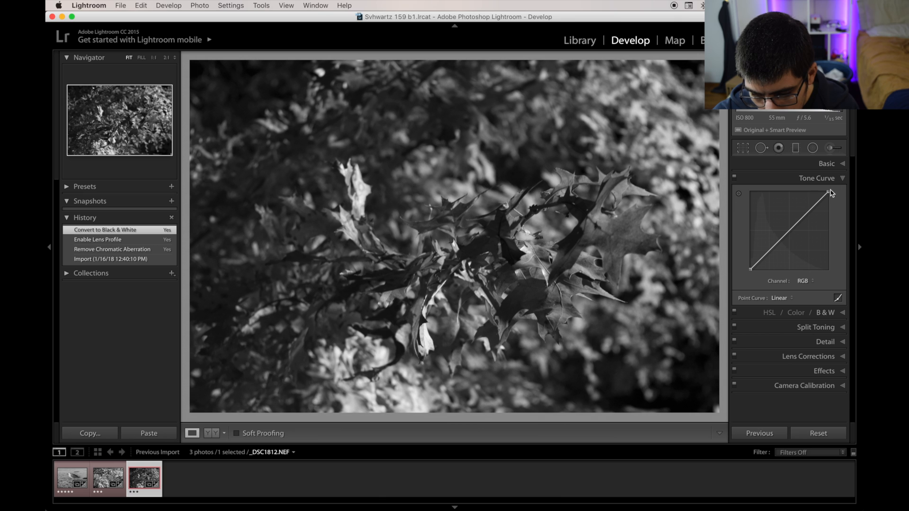
drag(829, 192, 828, 194)
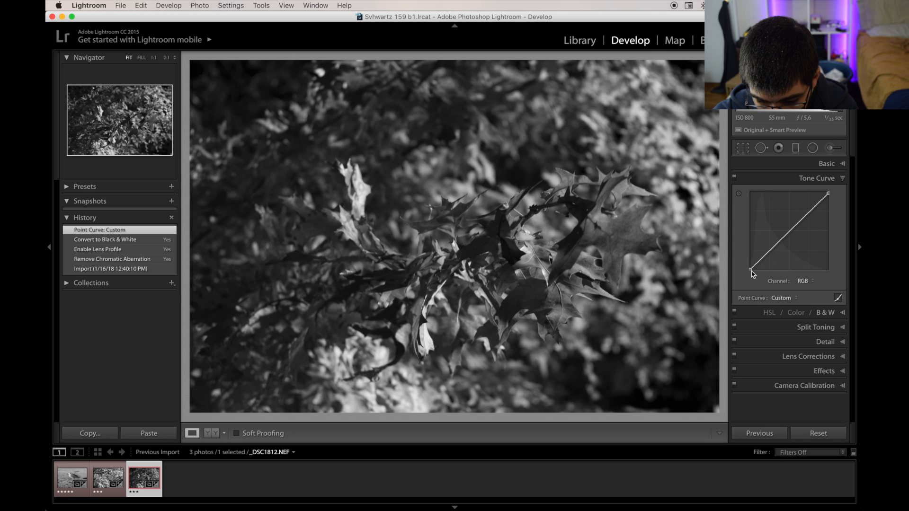
mouse_move(748, 267)
mouse_down()
mouse_move(750, 234)
mouse_move(751, 267)
mouse_up()
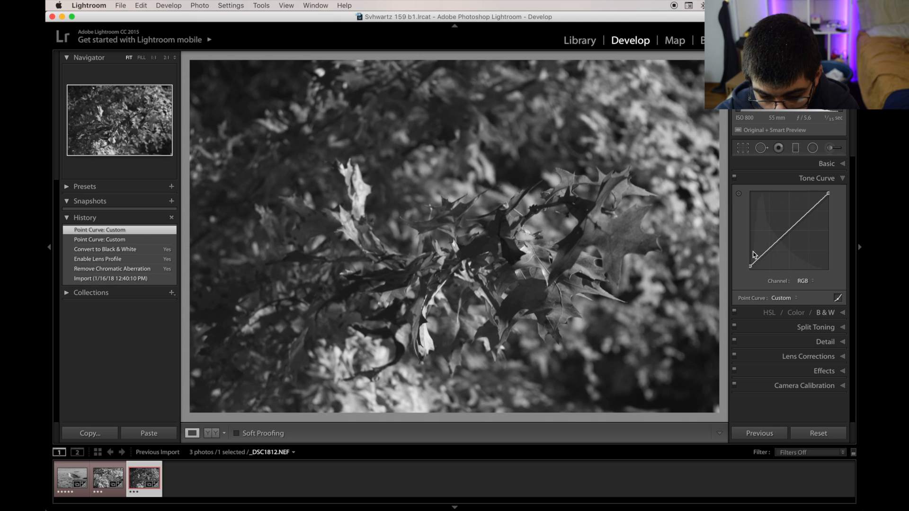
click(836, 182)
Try a temperature of 50K, undo it, and set the exposure to +1.35
click(837, 169)
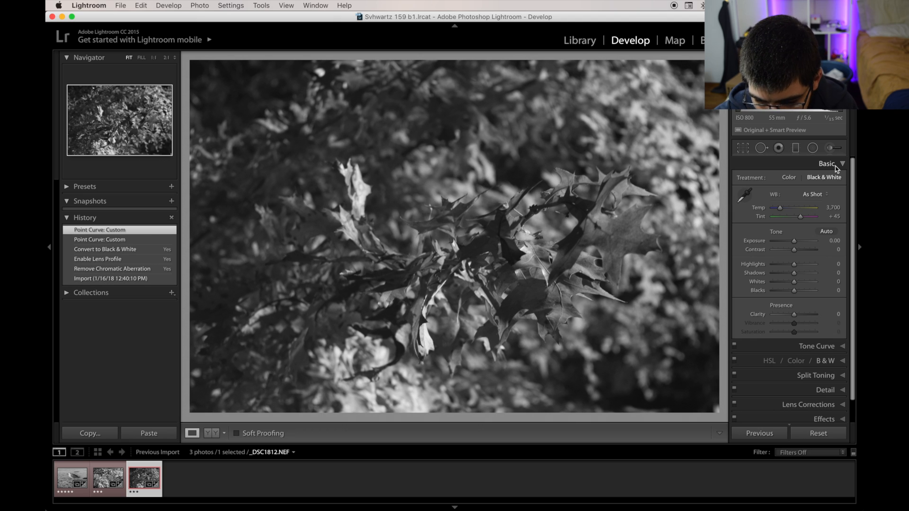
drag(780, 208, 848, 232)
key(super+z)
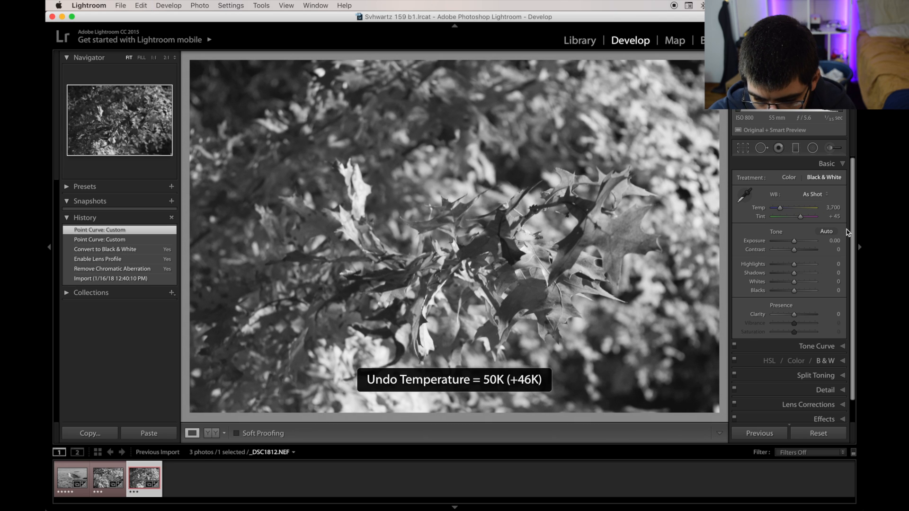
drag(798, 243, 803, 251)
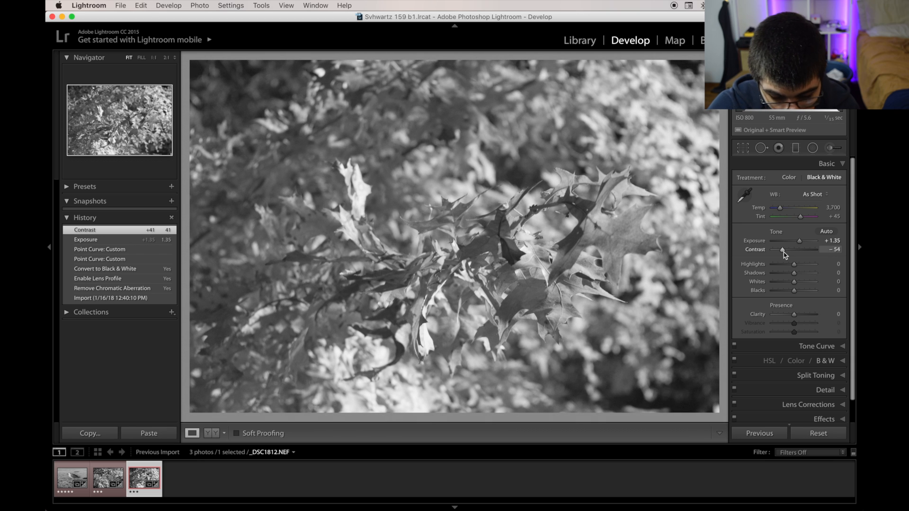
Undo the trial contrast changes, settle on a contrast of +26, and try highlights values of -100, -55 and +4
key(super+z)
key(super+z)
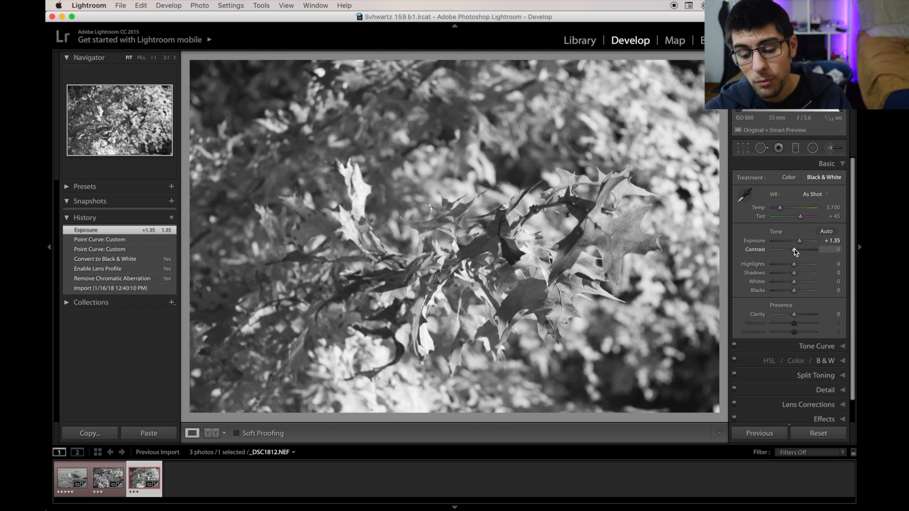
drag(796, 251, 801, 252)
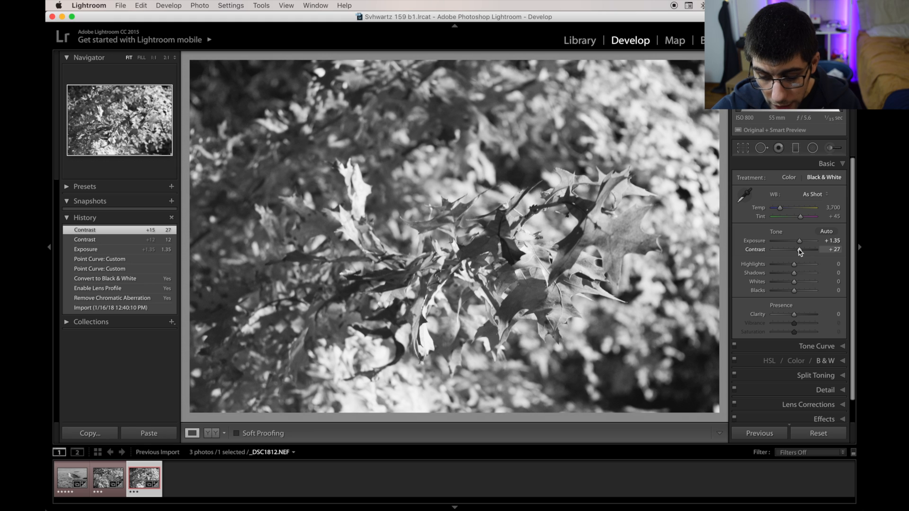
drag(802, 252, 802, 252)
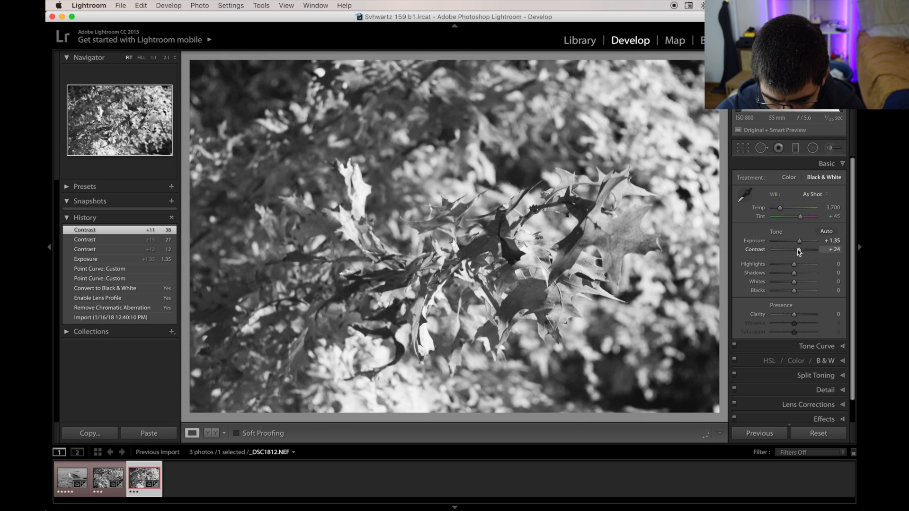
mouse_move(799, 253)
mouse_down()
mouse_move(803, 266)
mouse_move(814, 266)
mouse_move(774, 276)
mouse_move(783, 266)
mouse_move(814, 265)
mouse_move(796, 266)
mouse_up()
Undo the trial highlights changes, and set the highlights to -32 and the shadows to +36, checking the leaves at 1:1
key(super+z)
key(super+z)
key(super+z)
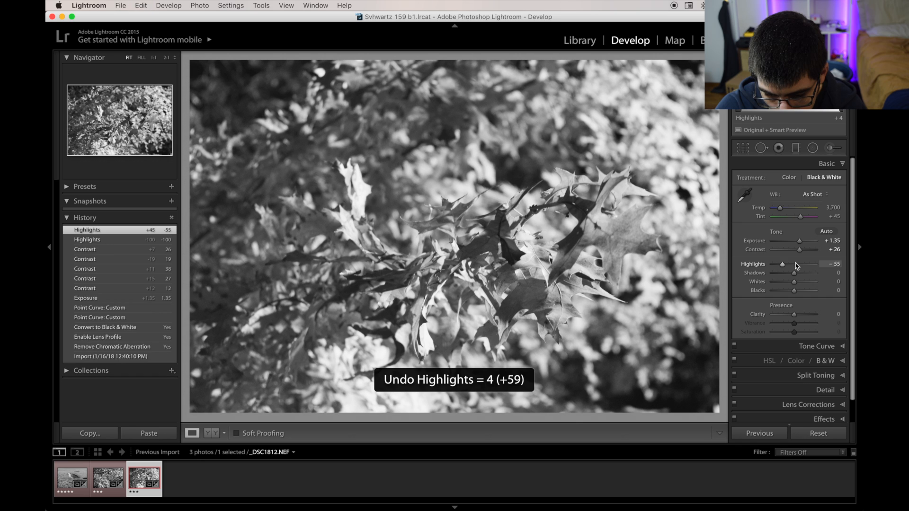
click(788, 265)
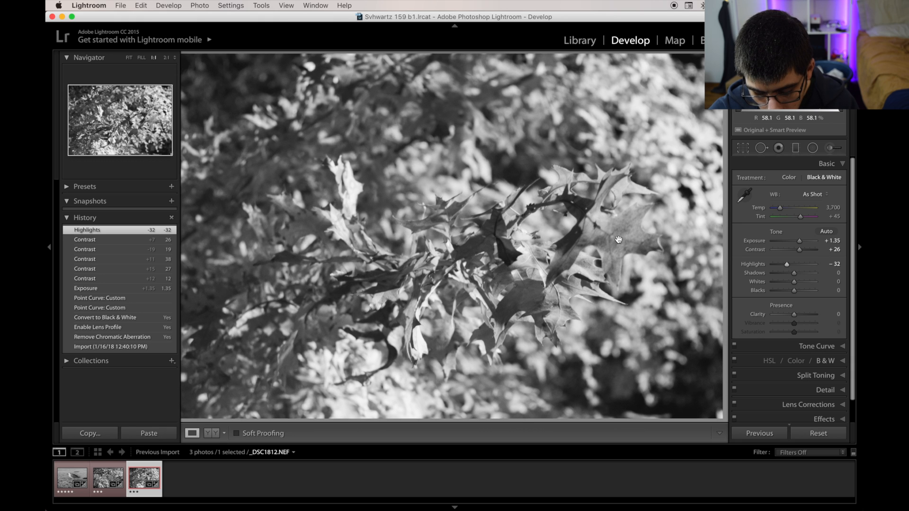
click(619, 239)
click(618, 240)
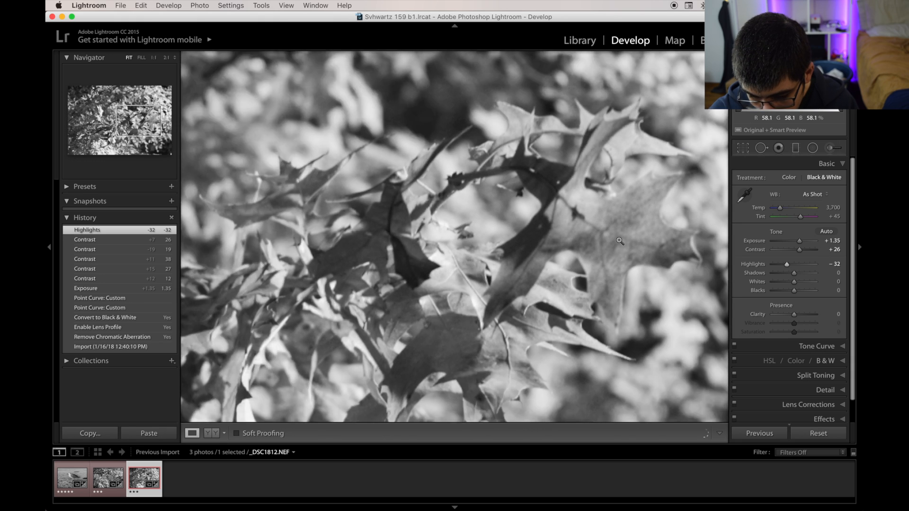
mouse_move(790, 269)
mouse_down()
mouse_move(812, 275)
mouse_move(803, 274)
mouse_up()
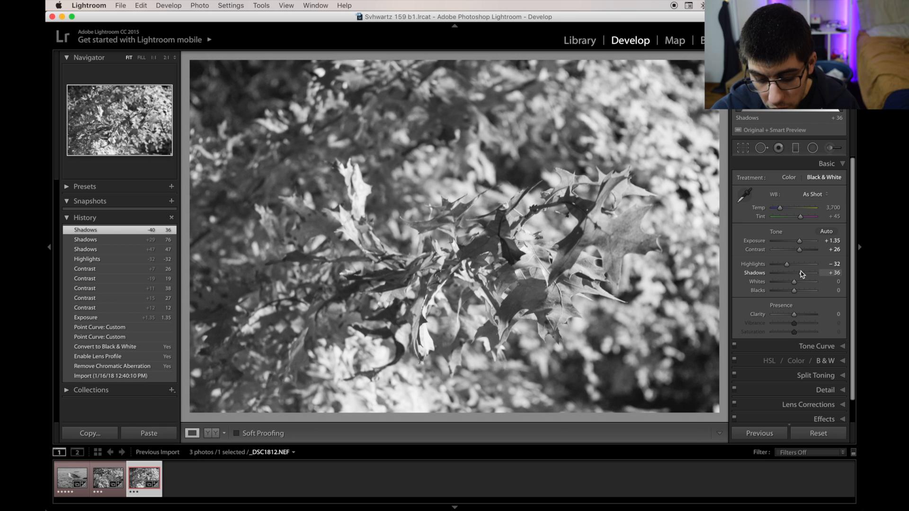
Check the dark lower-right corner of the photo at 1:1 and undo the trial shadows changes
click(659, 411)
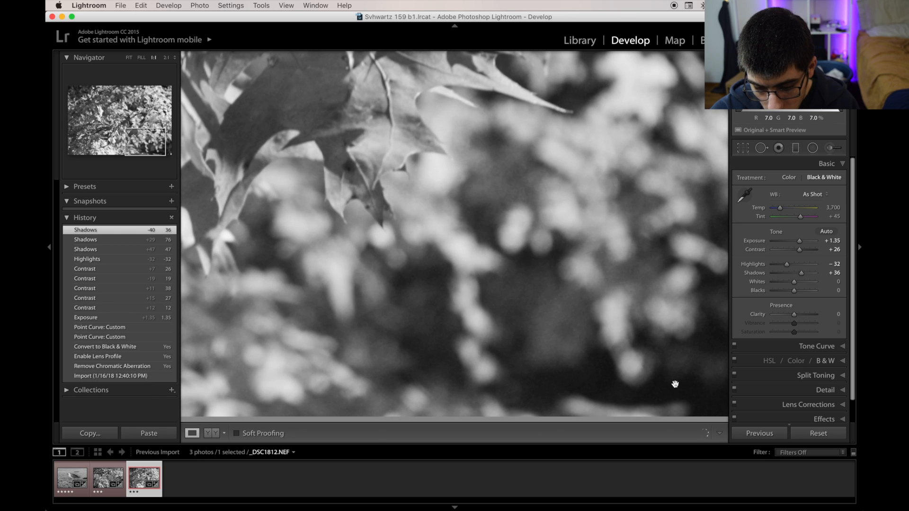
drag(674, 383, 533, 383)
click(567, 374)
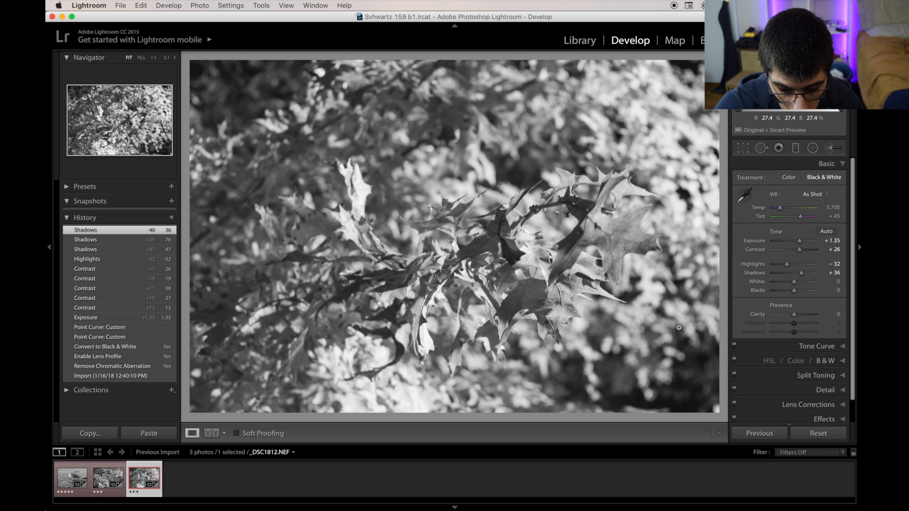
key(super+z)
key(super+z)
key(super+z)
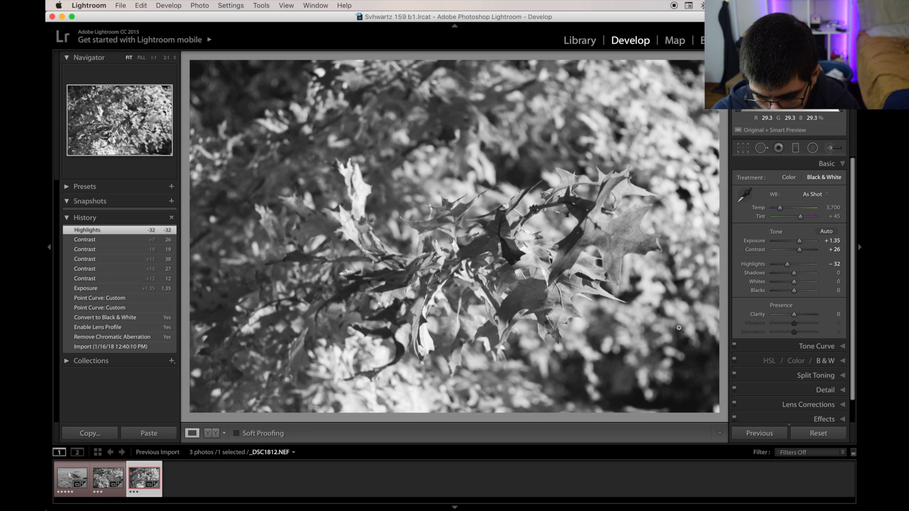
Set the shadows to +64, checking the dark branch below the leaves at 1:1
click(393, 356)
click(804, 273)
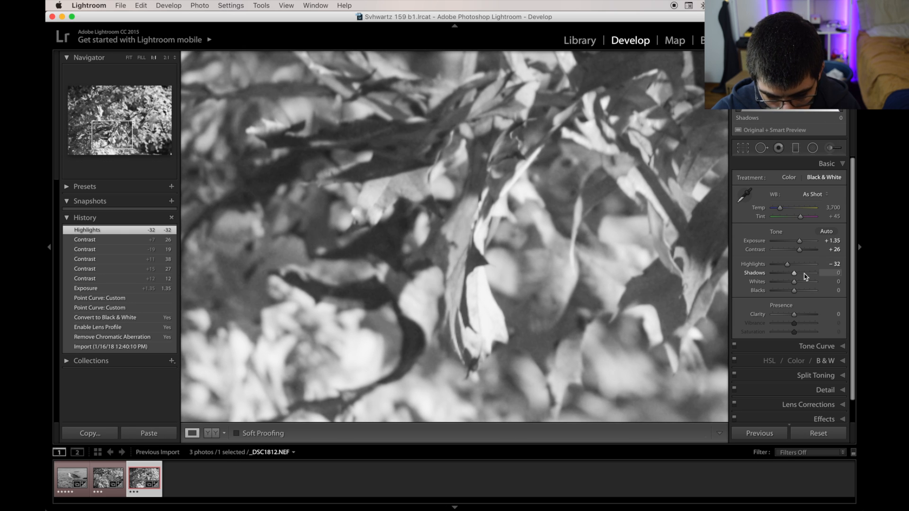
drag(804, 273, 808, 273)
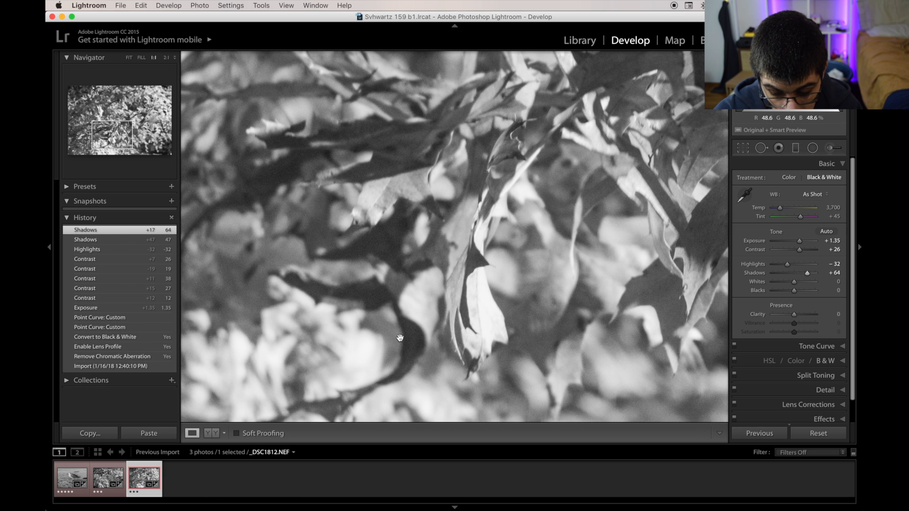
click(401, 339)
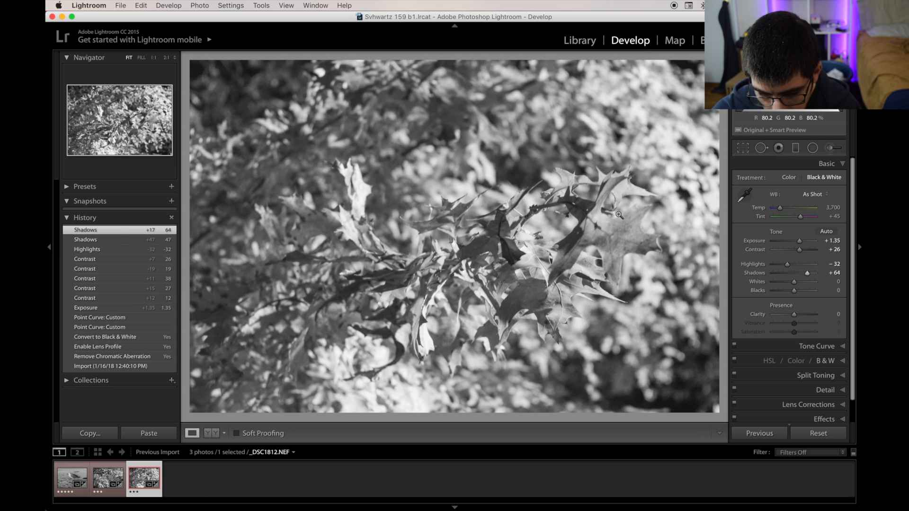
click(640, 225)
click(638, 225)
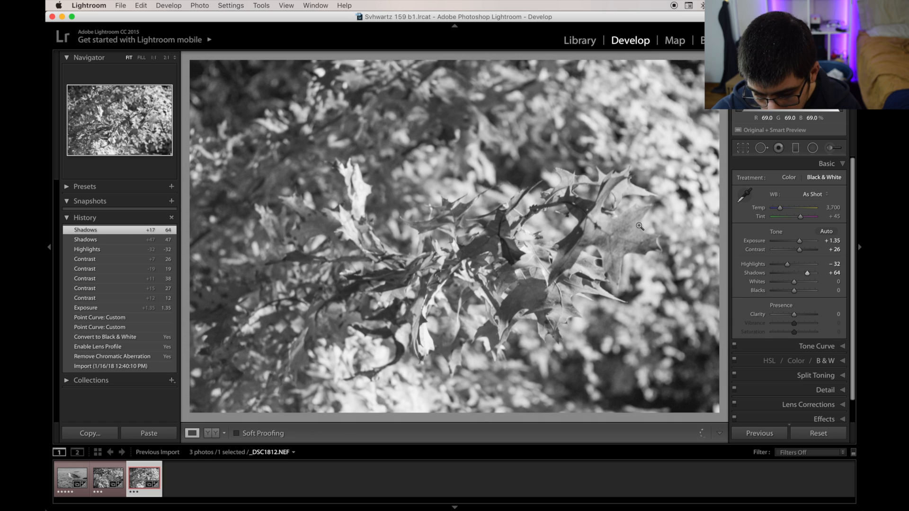
Set the whites to +40 and the blacks to -81, and try a clarity of +39 before undoing it
drag(794, 282, 777, 294)
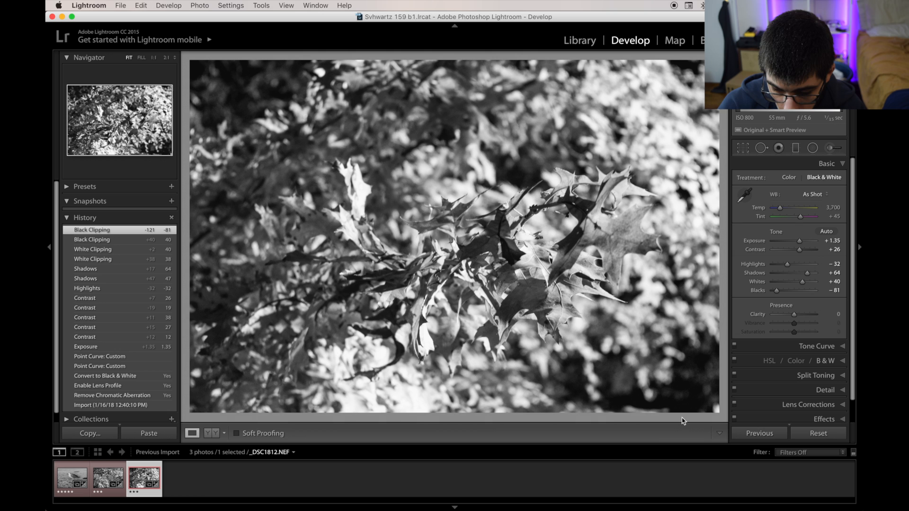
click(684, 399)
click(684, 399)
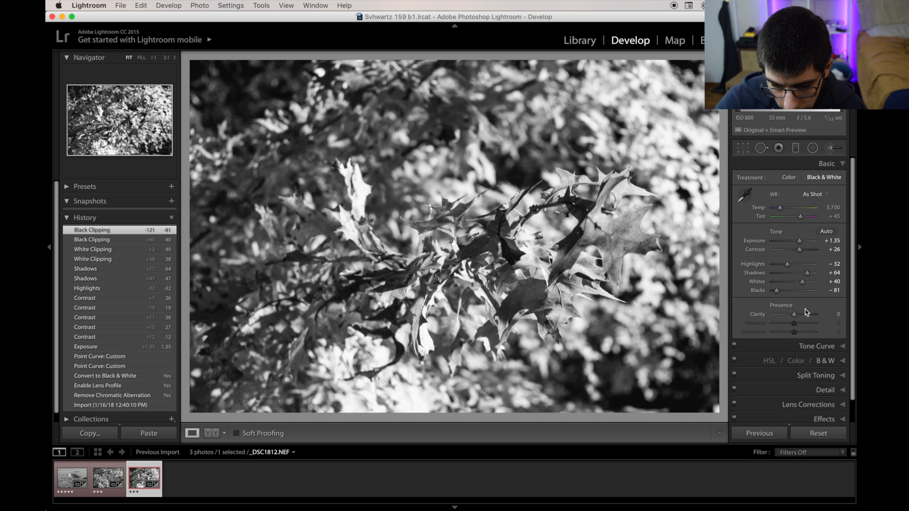
mouse_move(795, 315)
mouse_down()
mouse_move(830, 314)
mouse_move(773, 315)
mouse_move(802, 316)
mouse_up()
key(super+z)
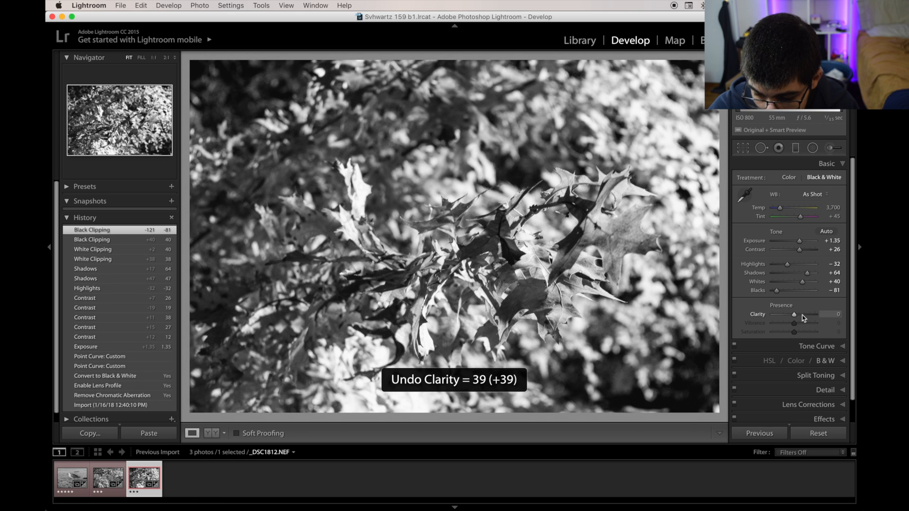
Paint an Adjustment Brush mask with exposure 1.00 over the photo's dark lower-right edge, showing the selected mask overlay
click(840, 166)
key(k)
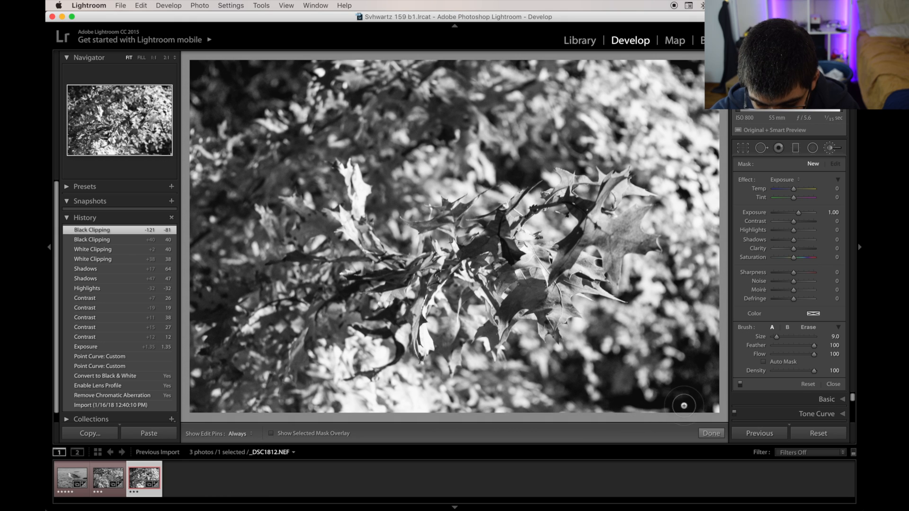
key(h)
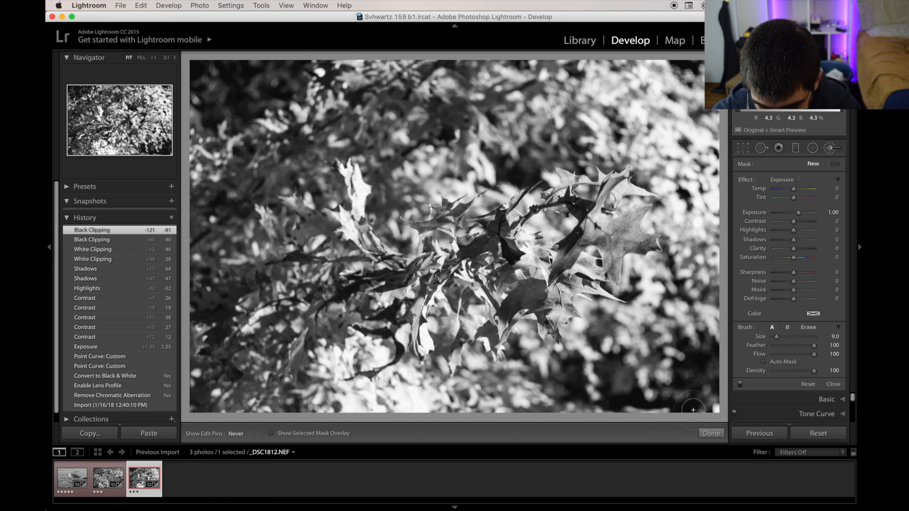
drag(694, 410, 685, 406)
click(284, 435)
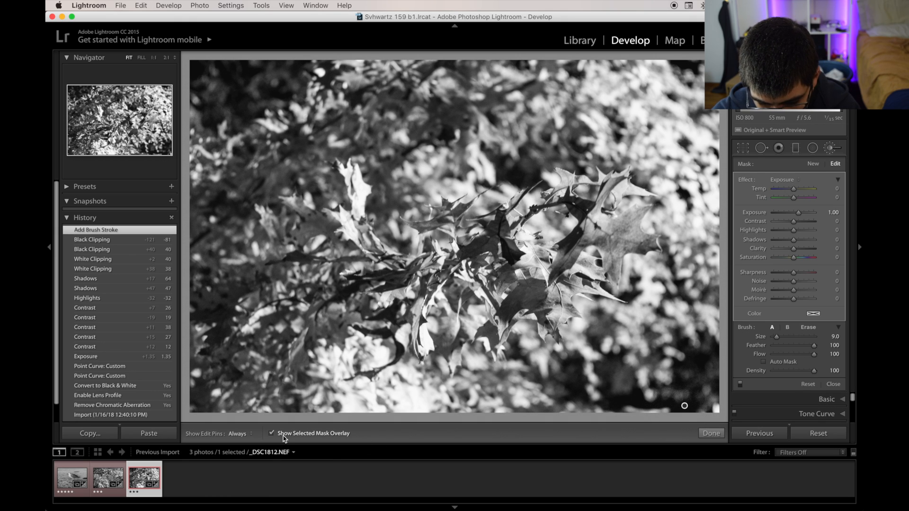
click(284, 436)
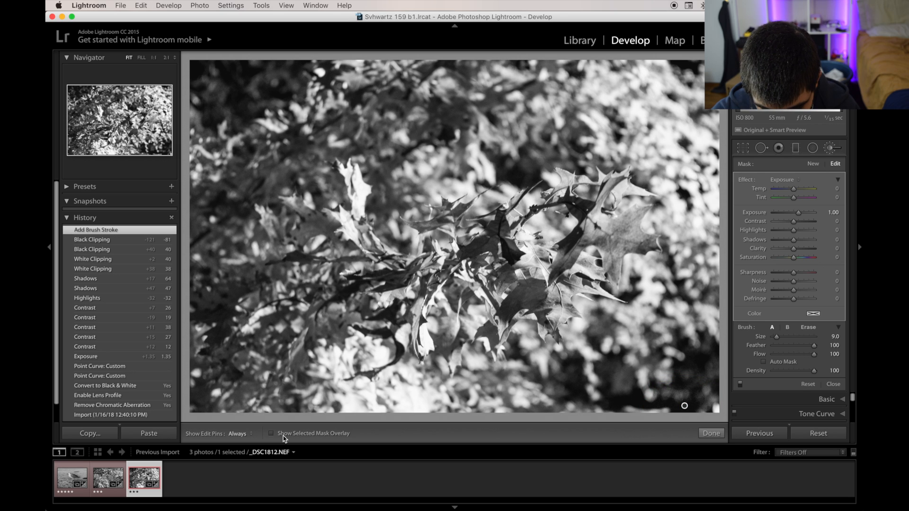
click(309, 433)
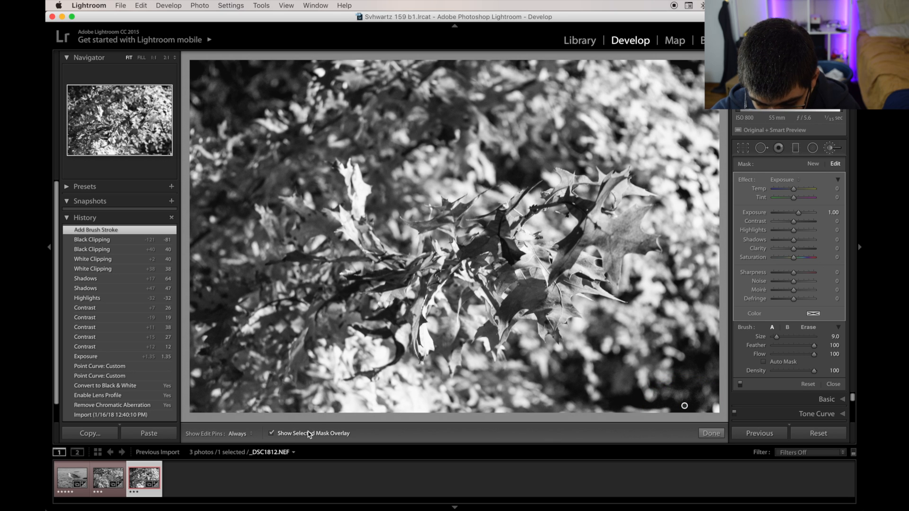
drag(649, 402, 599, 396)
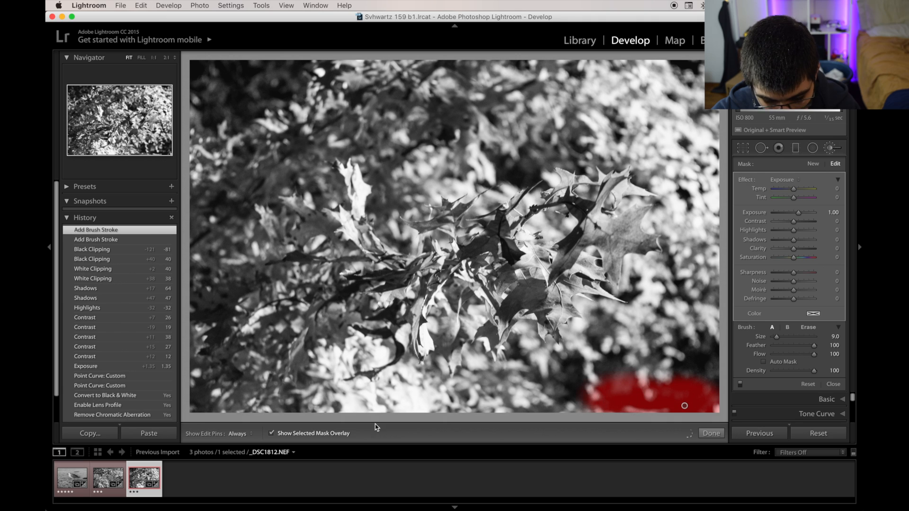
Hide the mask overlay, set the brushed area's shadows to 50 and close the Adjustment Brush
click(321, 434)
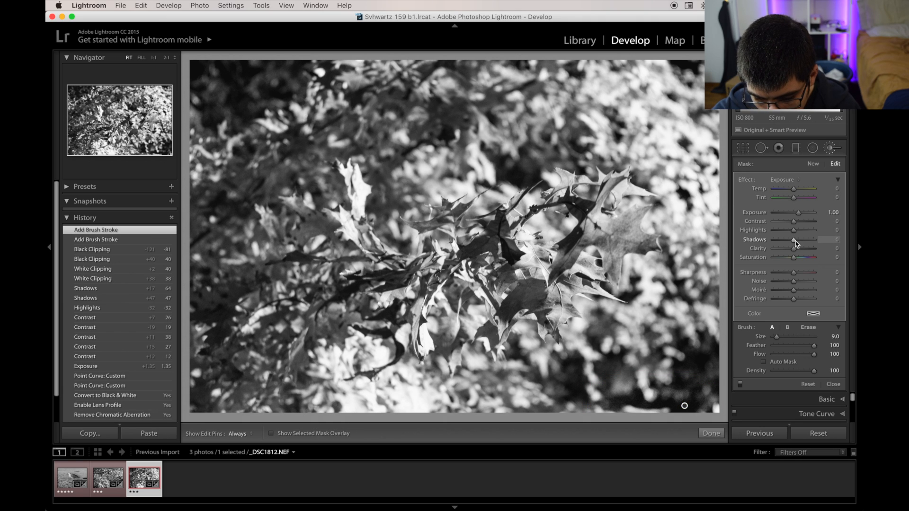
drag(794, 240, 804, 242)
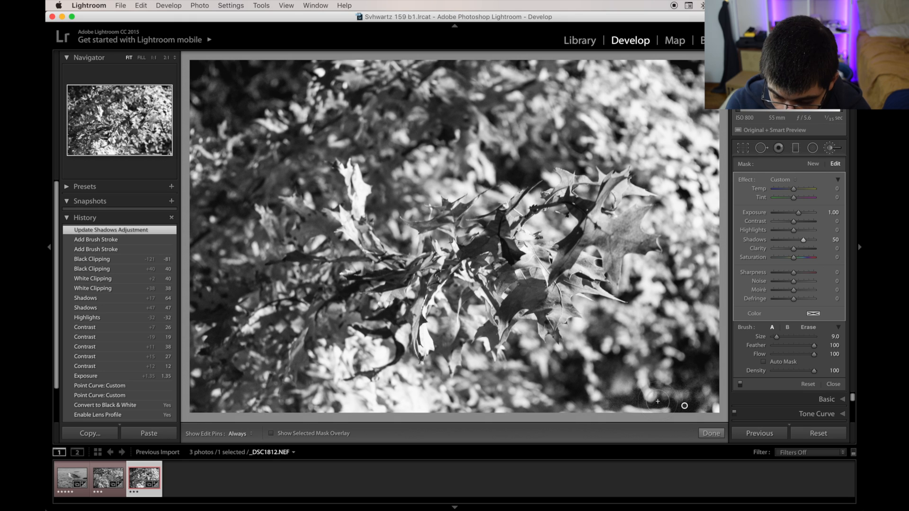
key(Return)
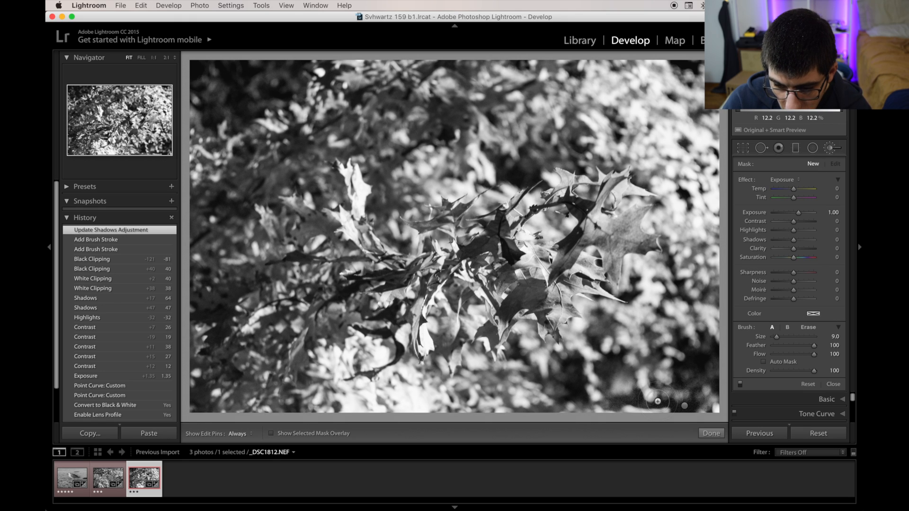
click(839, 153)
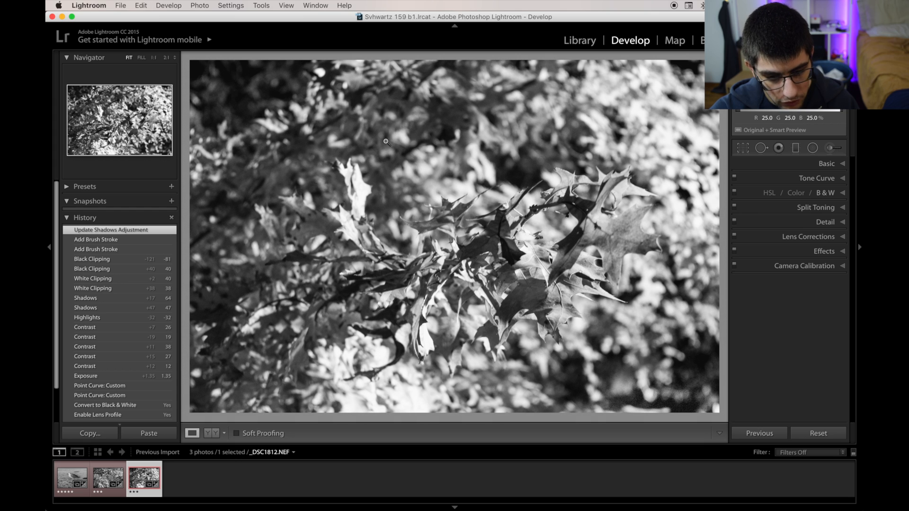
Open the export settings for the photo and review the export location, file naming and file settings
click(119, 5)
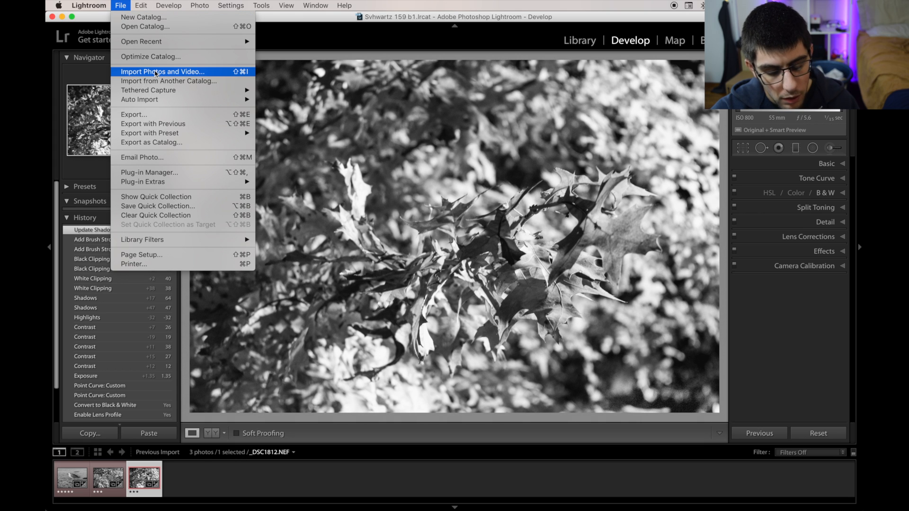
click(170, 115)
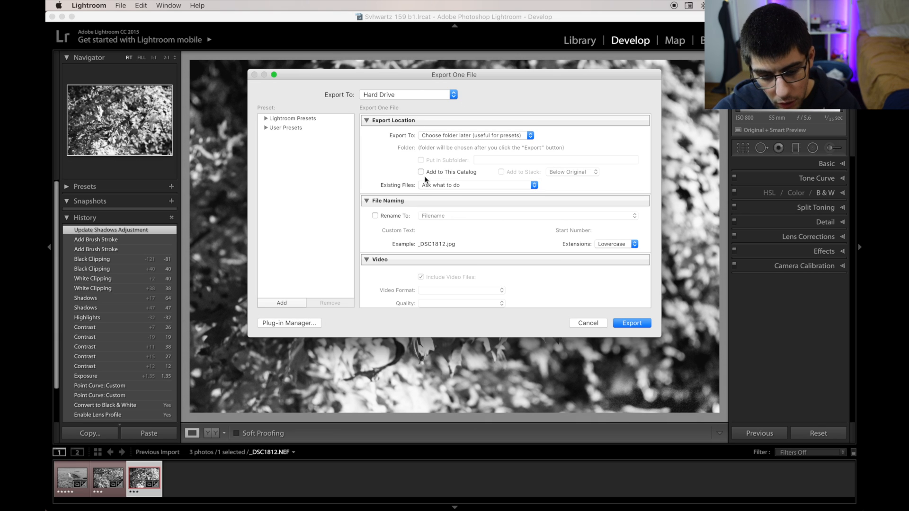
scroll(425, 179, down, 2)
scroll(425, 179, up, 2)
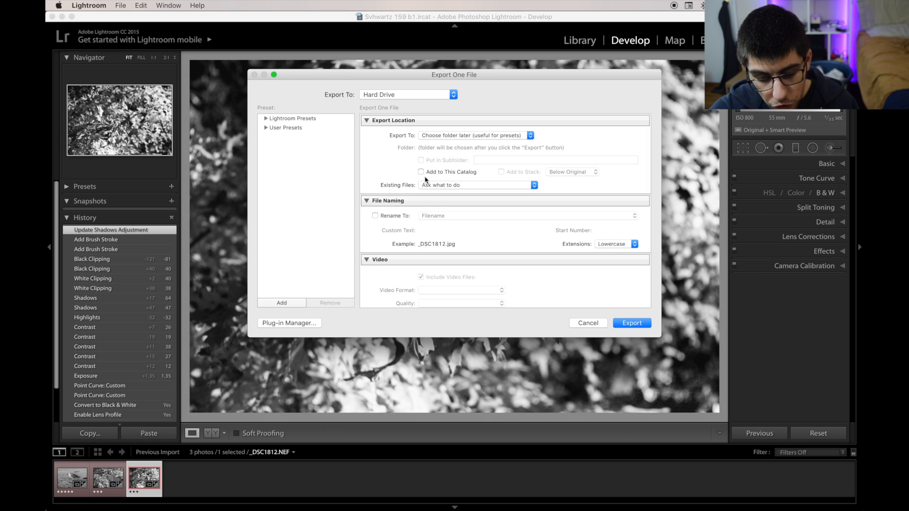
scroll(425, 179, down, 1)
scroll(450, 148, down, 5)
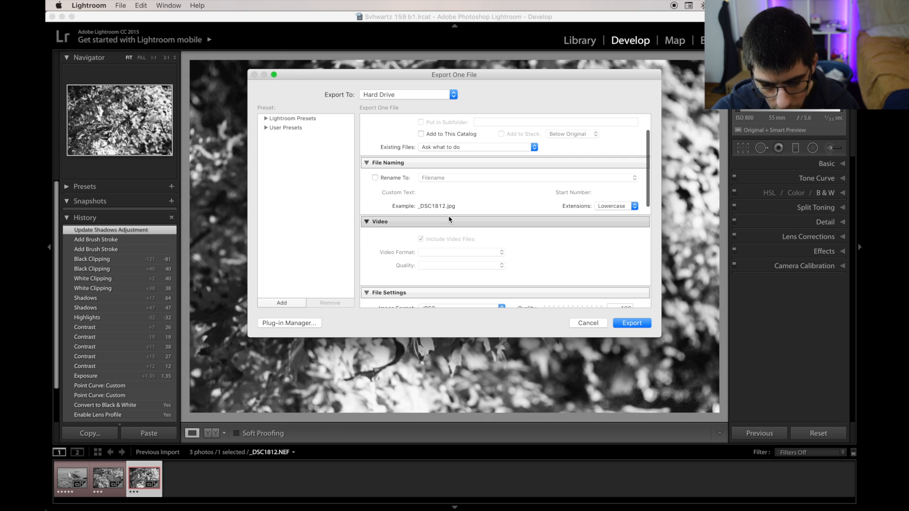
scroll(483, 202, down, 8)
scroll(483, 202, down, 7)
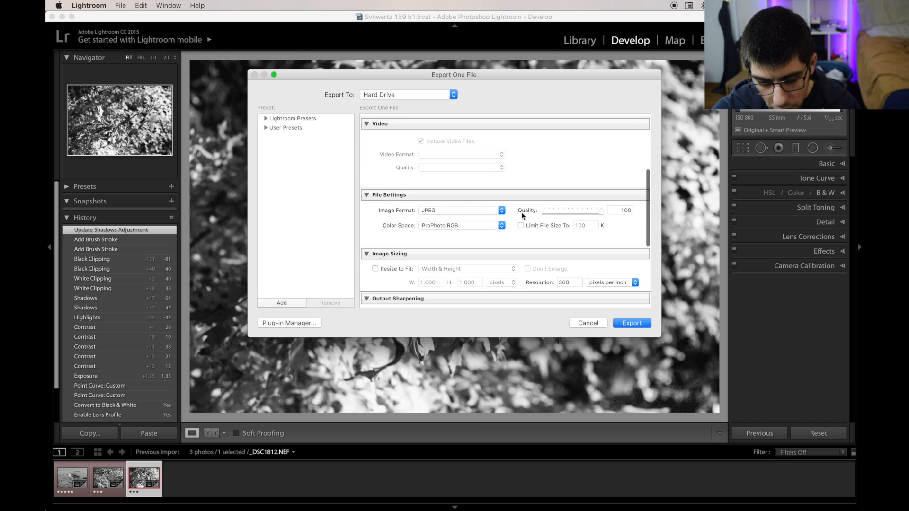
Examine the export options for color space, image format and resolution units
click(456, 226)
click(373, 242)
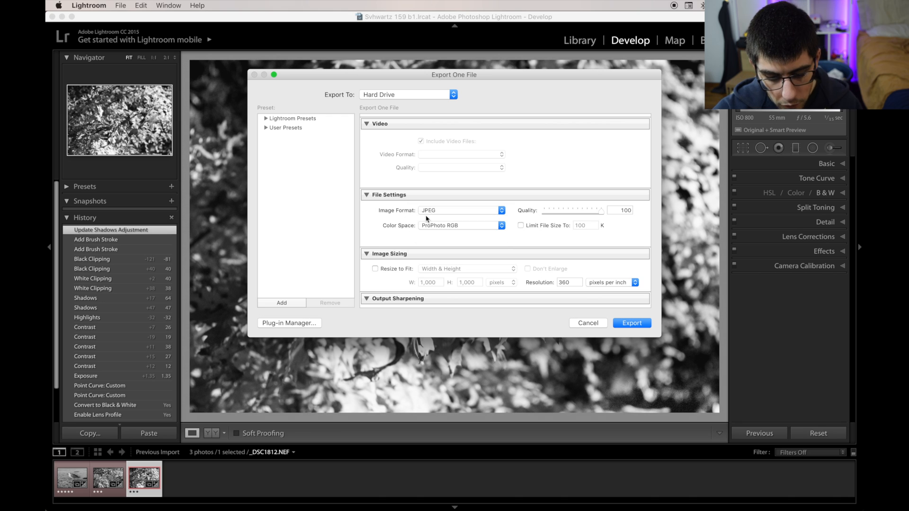
click(426, 211)
click(426, 212)
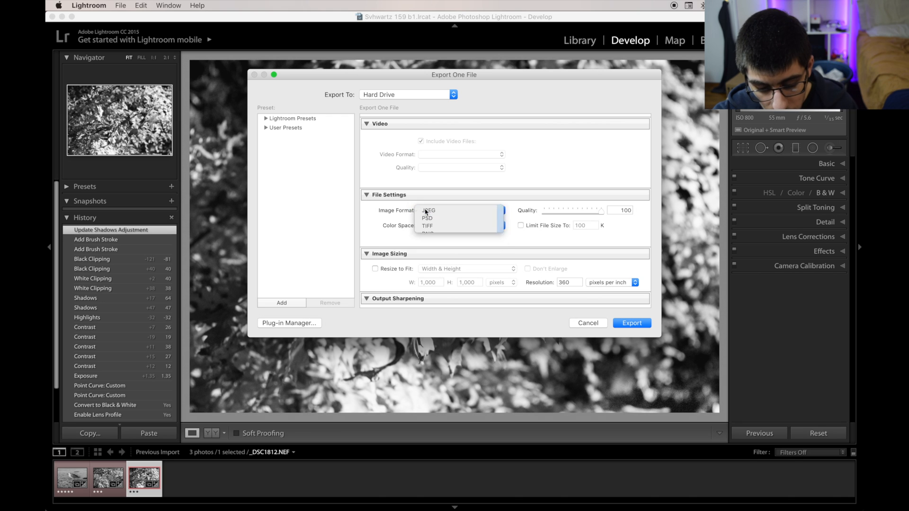
scroll(426, 212, down, 5)
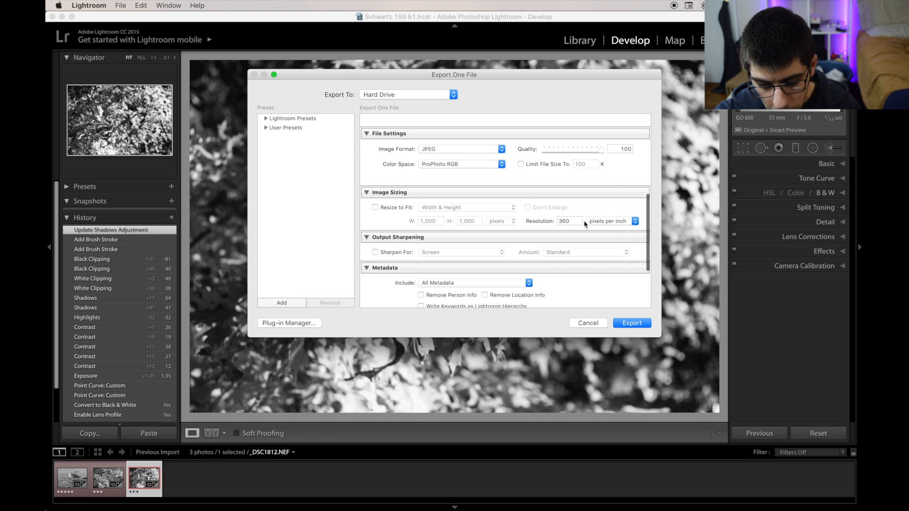
click(580, 223)
click(592, 212)
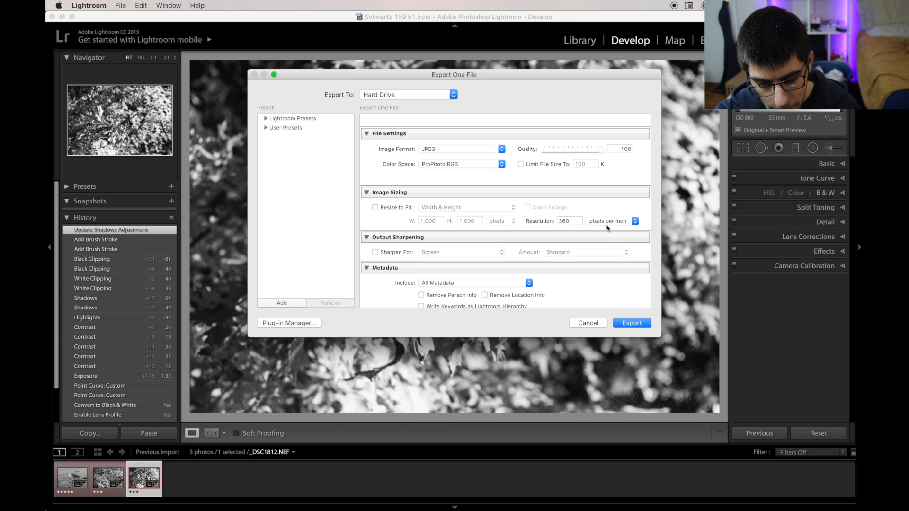
click(607, 223)
click(608, 230)
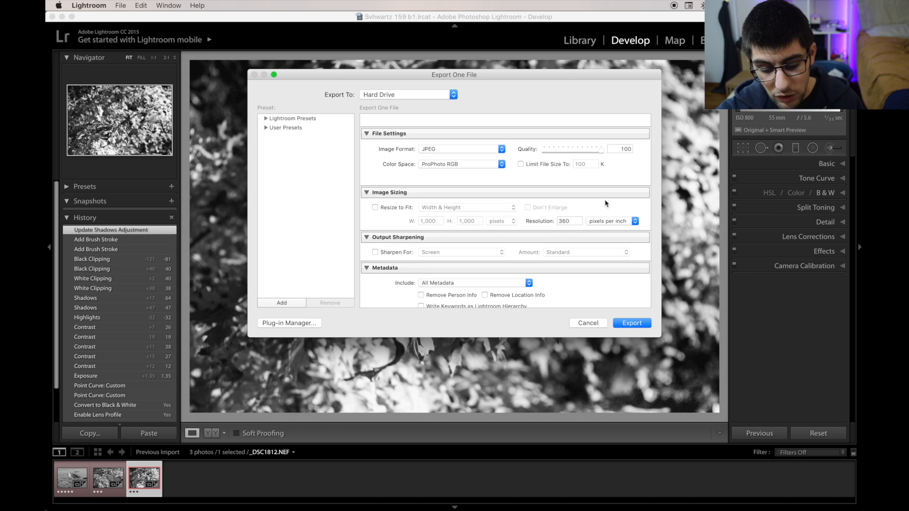
Review the export's sharpening and metadata options, and open the Watermark Editor for the current watermark preset
scroll(607, 204, down, 3)
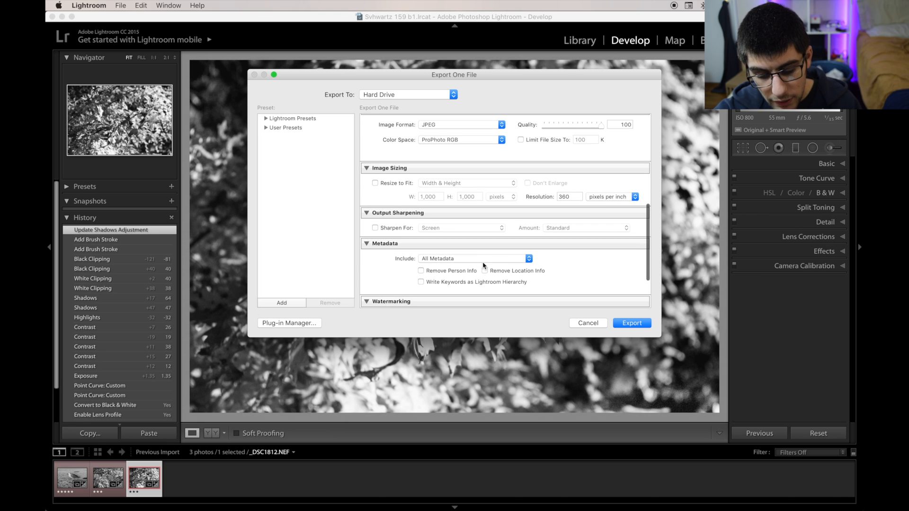
scroll(484, 265, down, 3)
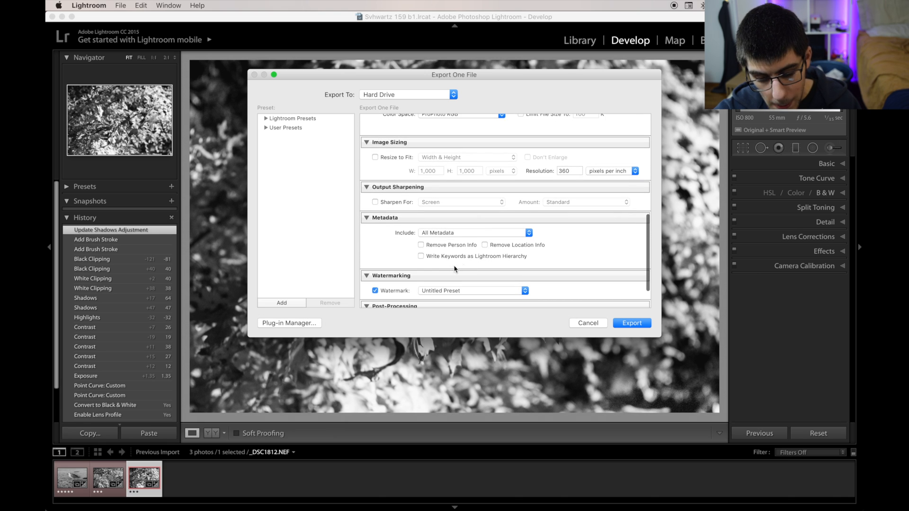
scroll(482, 258, down, 6)
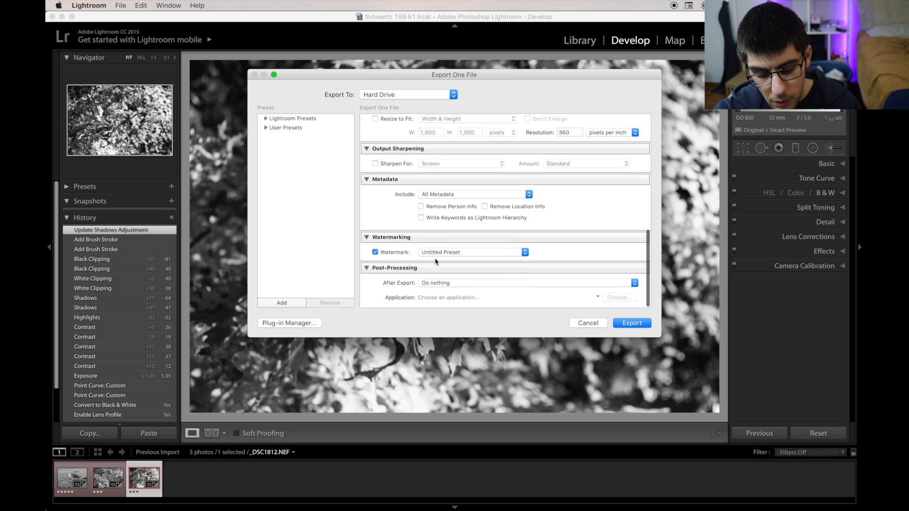
click(488, 252)
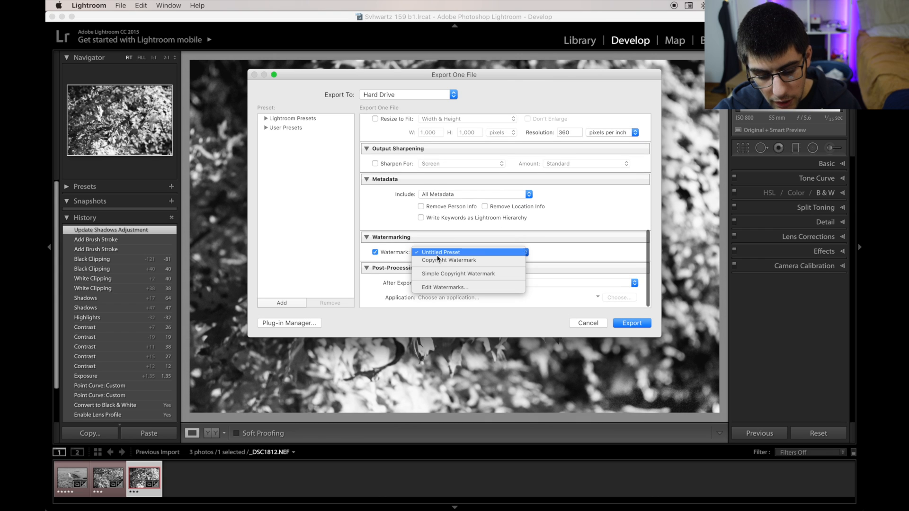
click(449, 288)
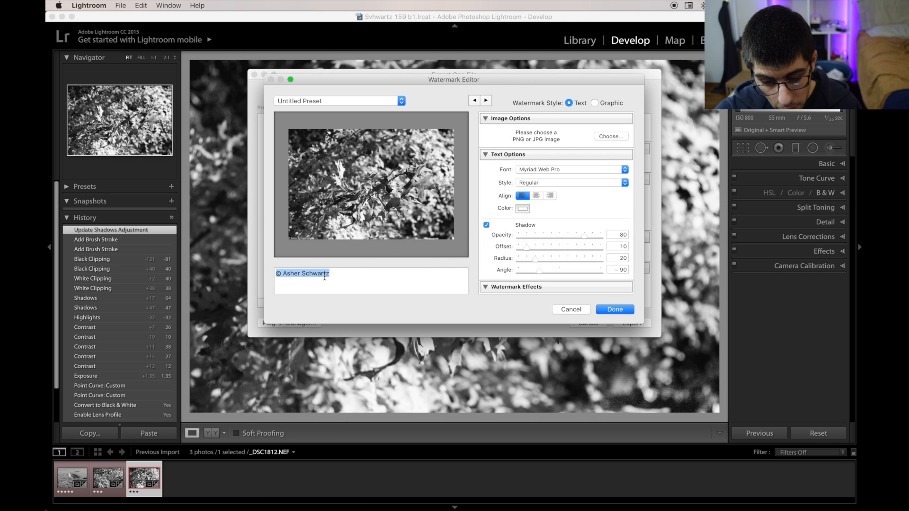
Enlarge the Watermark Editor and try the Avenir and Big Caslon fonts on the copyright text
click(325, 274)
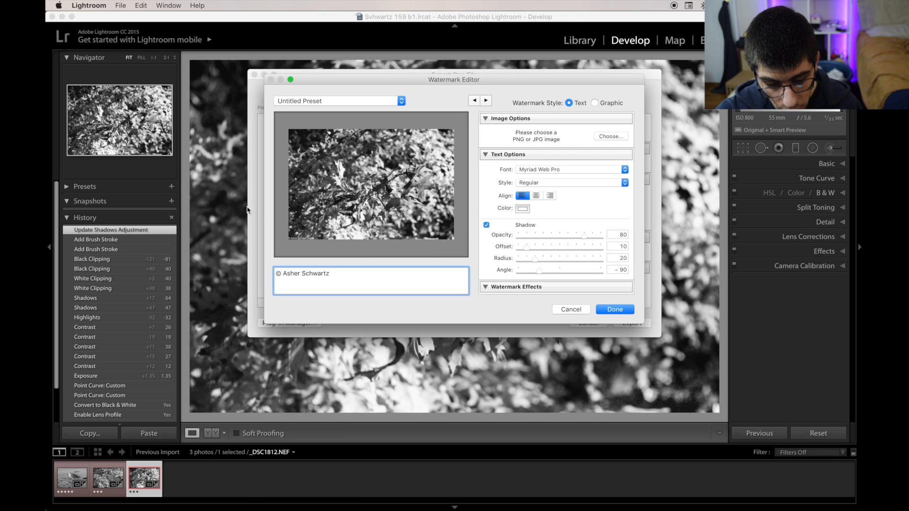
click(306, 240)
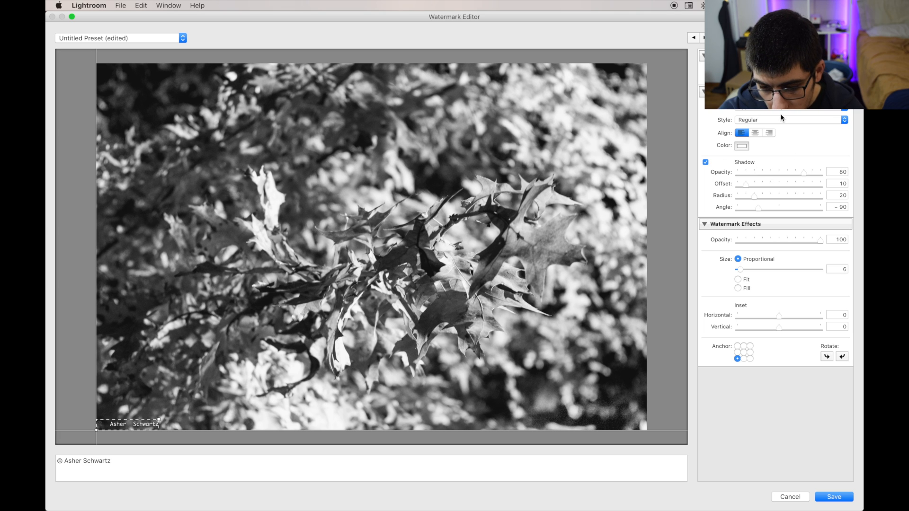
click(781, 117)
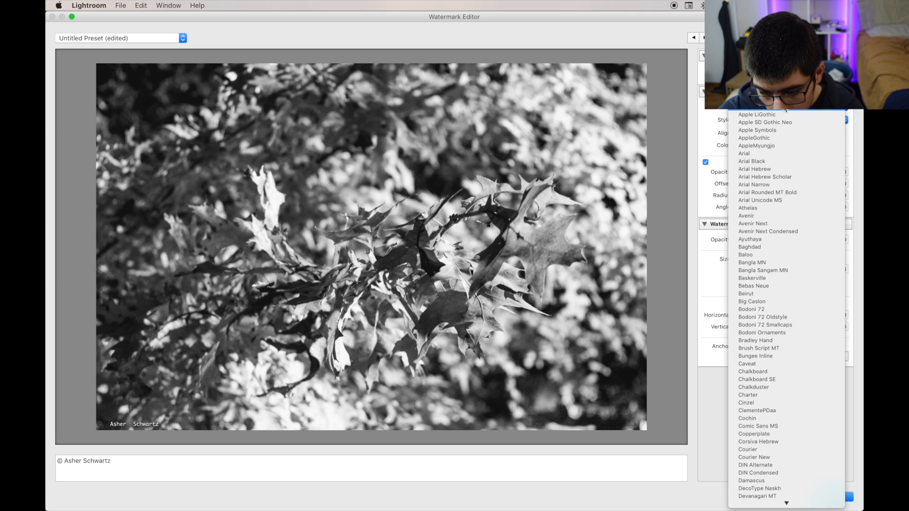
click(759, 211)
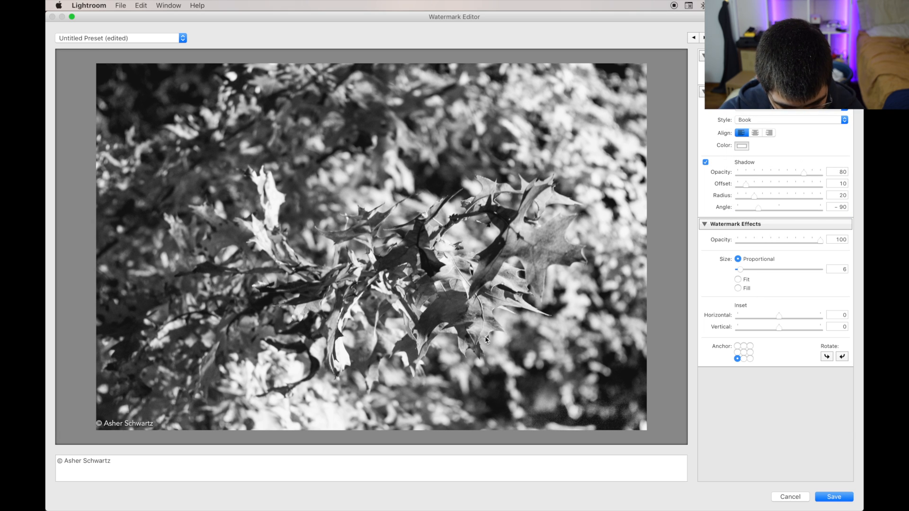
click(781, 107)
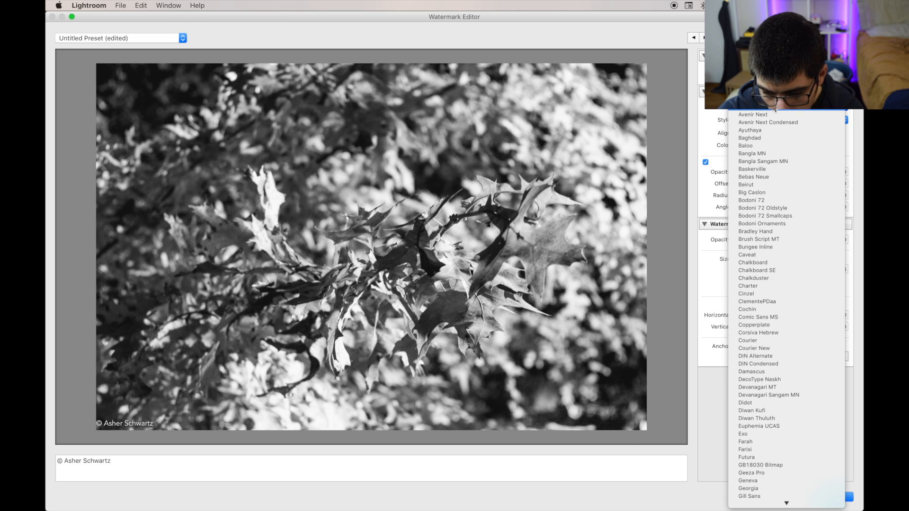
click(762, 195)
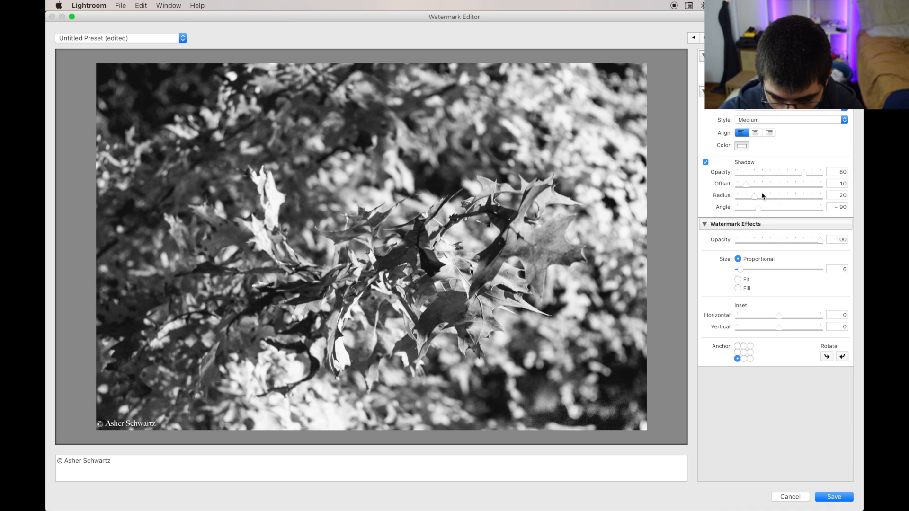
Set the watermark font to Comic Sans MS and save the watermark as a new preset named "Comic Sans Preset"
click(754, 108)
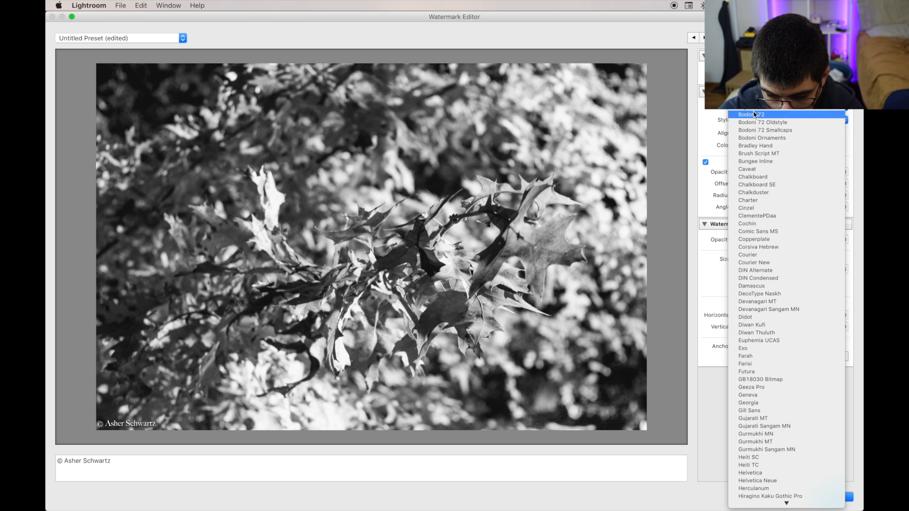
click(761, 233)
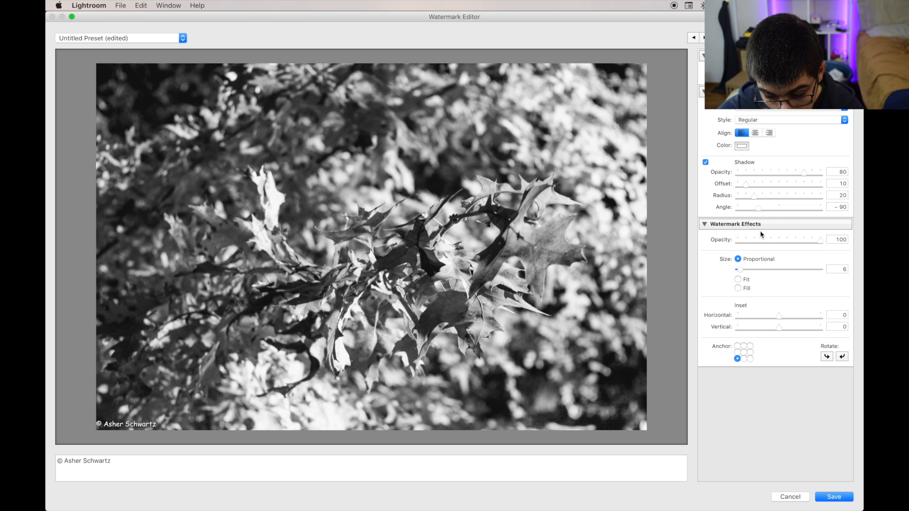
click(834, 496)
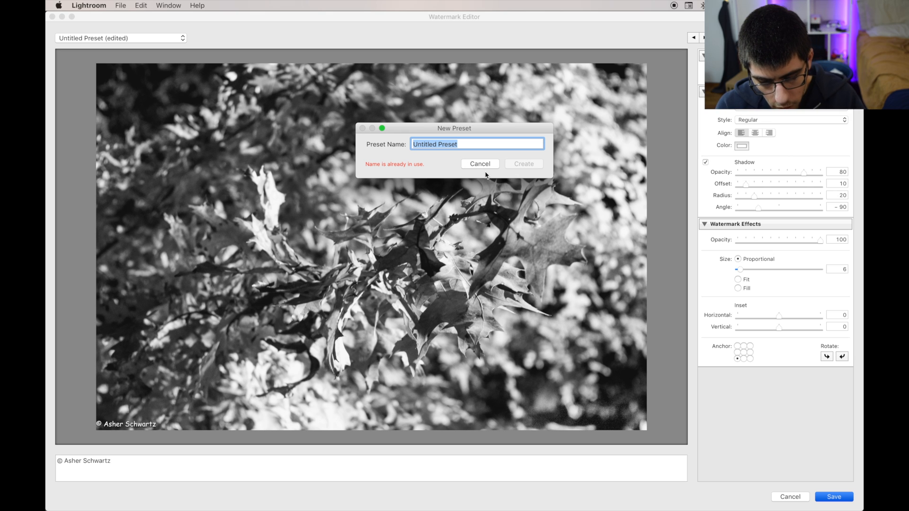
text(V)
key(BackSpace)
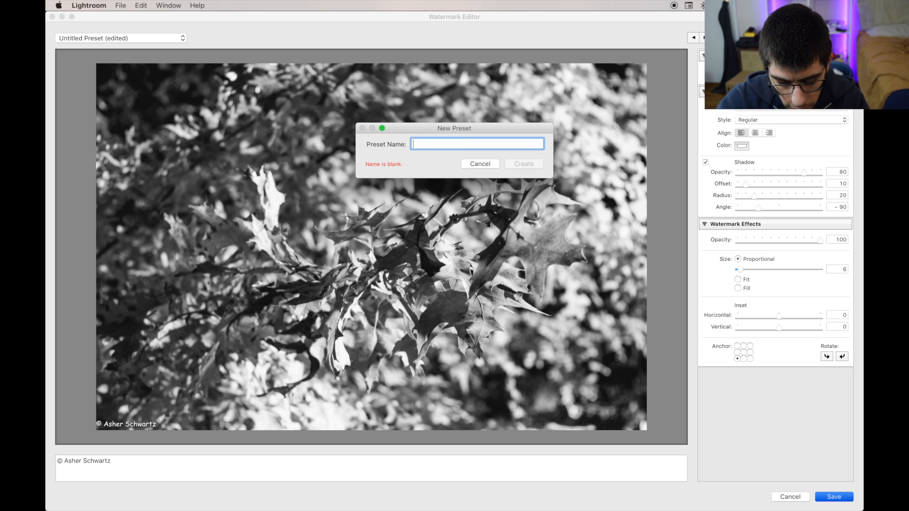
text(Comic Sas)
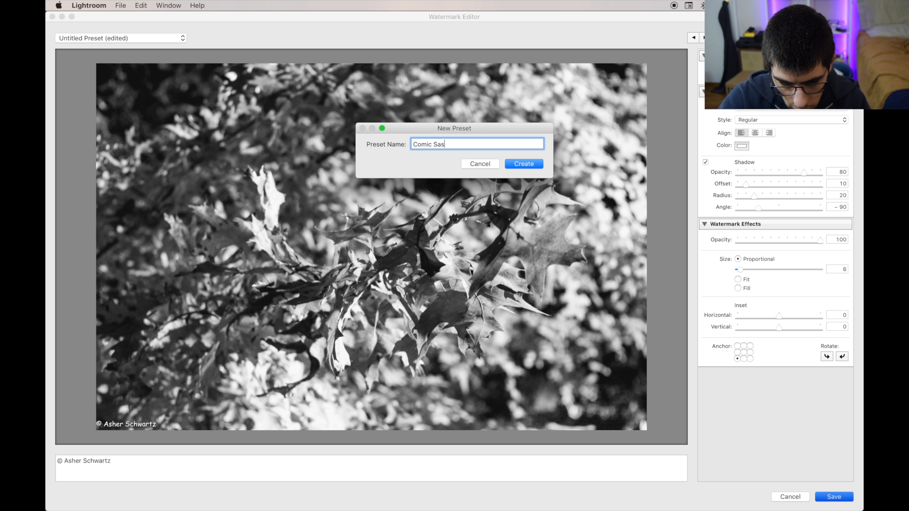
key(BackSpace)
text(ns )
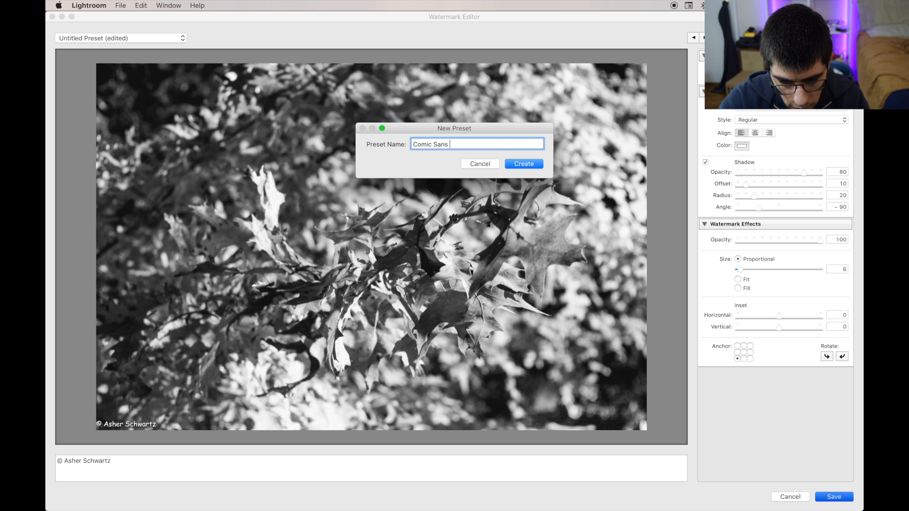
text(Preset)
key(Return)
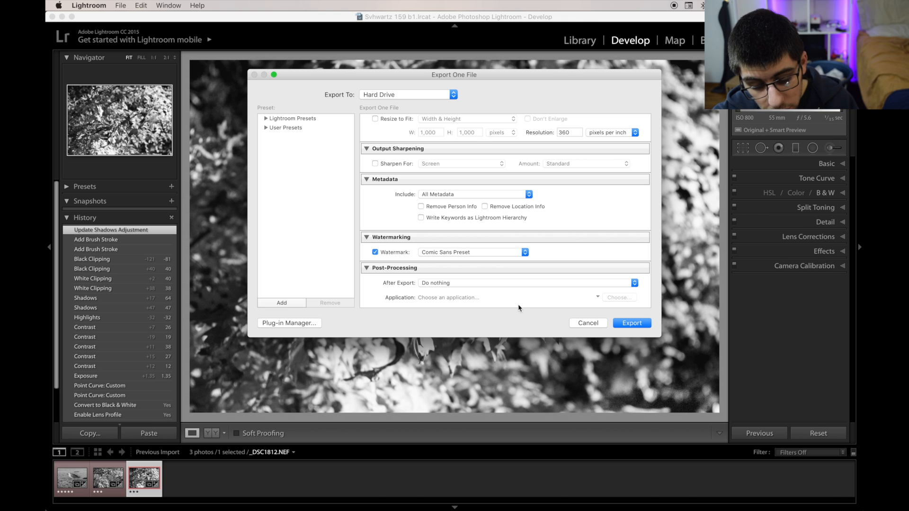
Keep the after-export action at Do nothing and export the photo to the Desktop folder
click(598, 284)
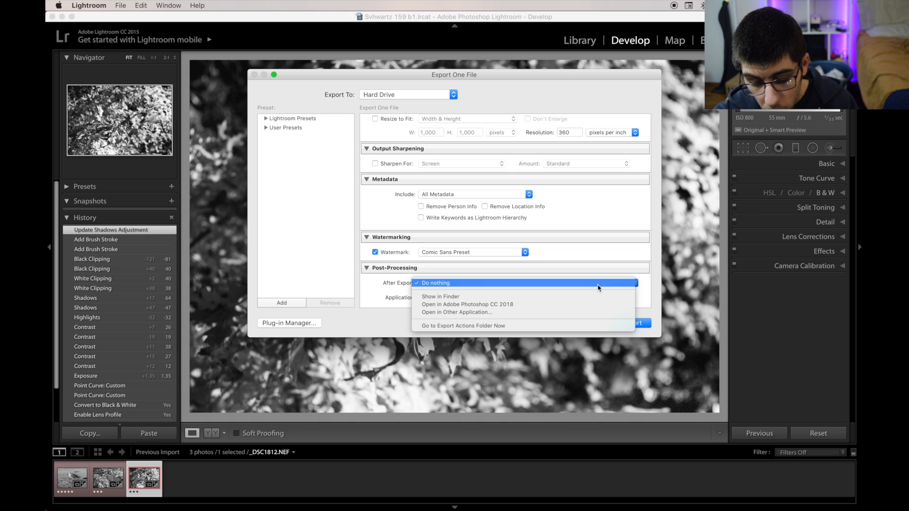
click(604, 256)
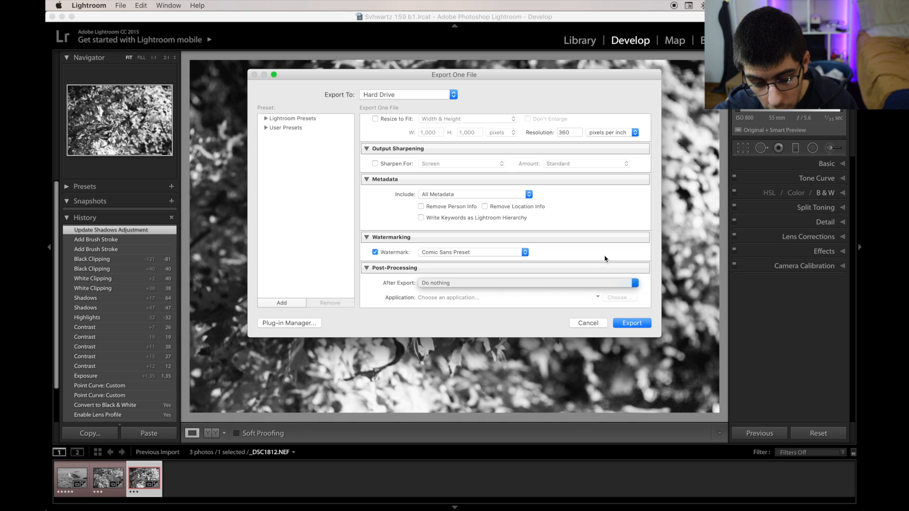
click(633, 323)
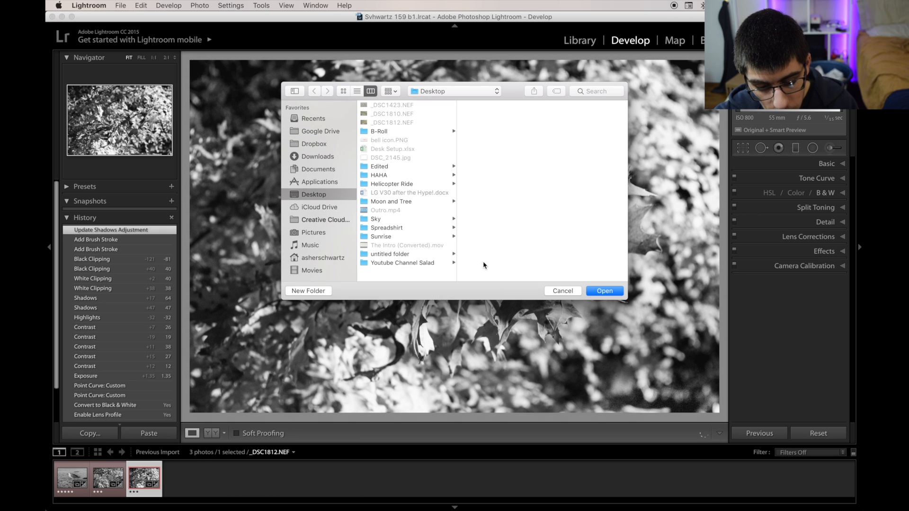
click(599, 297)
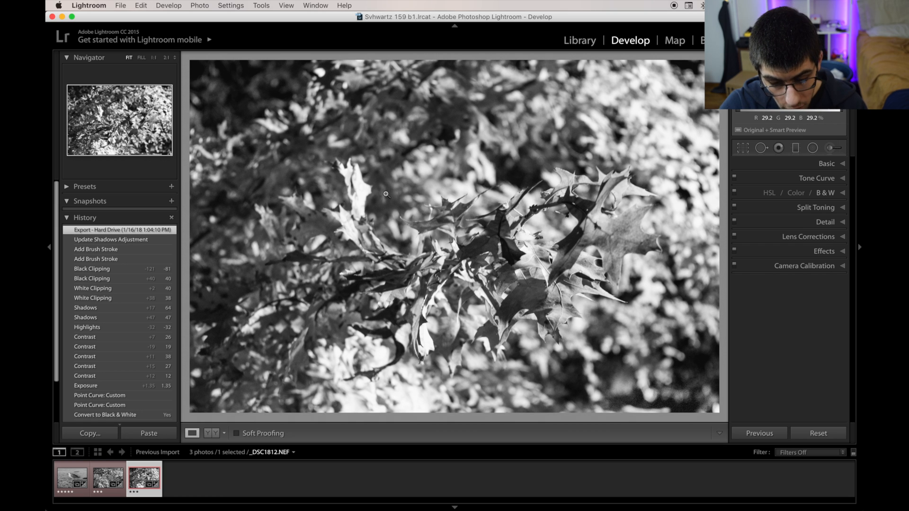
Switch to the desktop and check the file info of the exported _DSC1812.jpg, closing it when done
key(super+q)
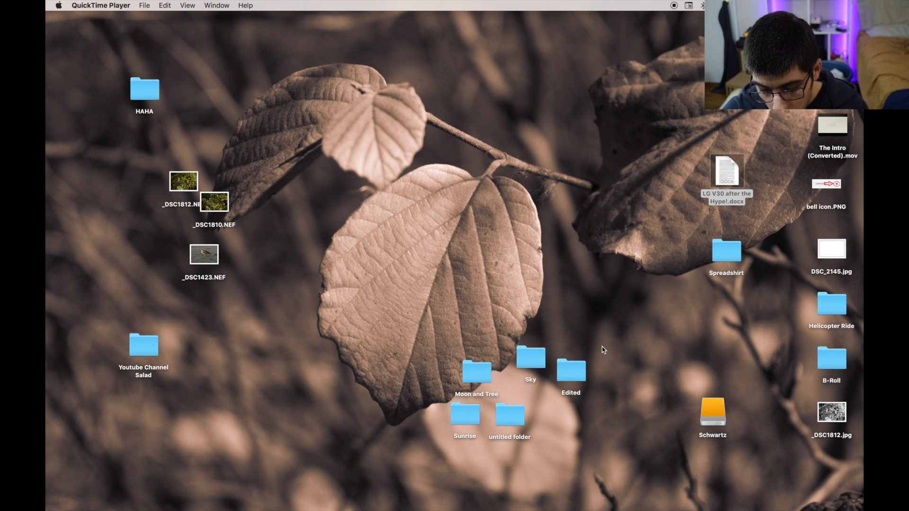
click(837, 421)
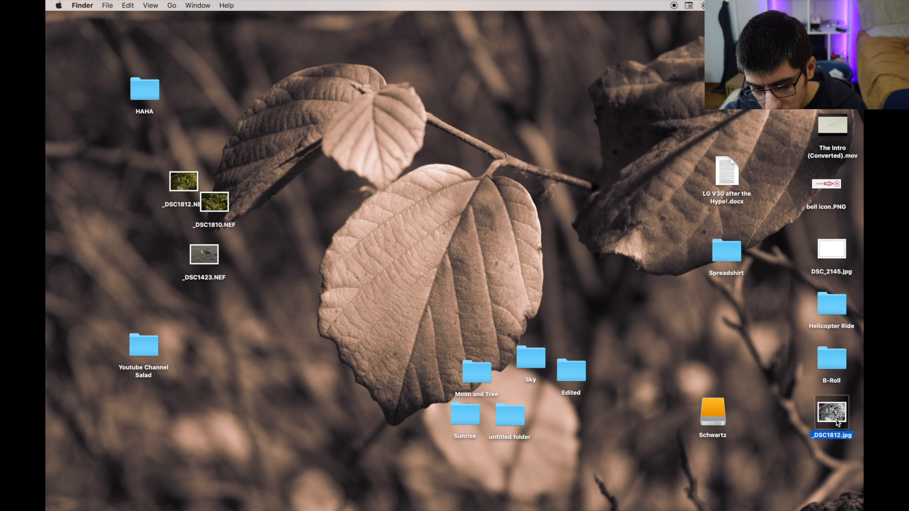
right_click(838, 420)
click(807, 334)
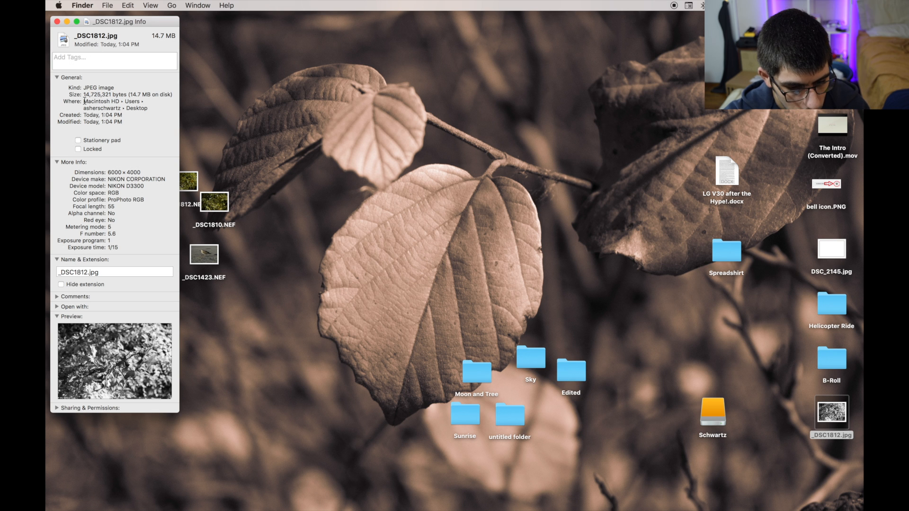
key(super+w)
Open the exported _DSC1812.jpg in Preview, inspect the watermarked photo in full screen and close it
double_click(832, 415)
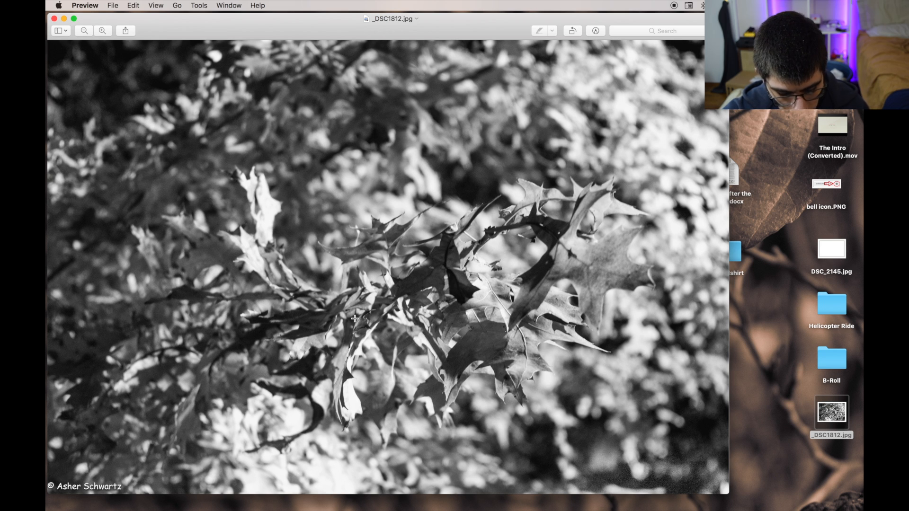
key(super+shift+f)
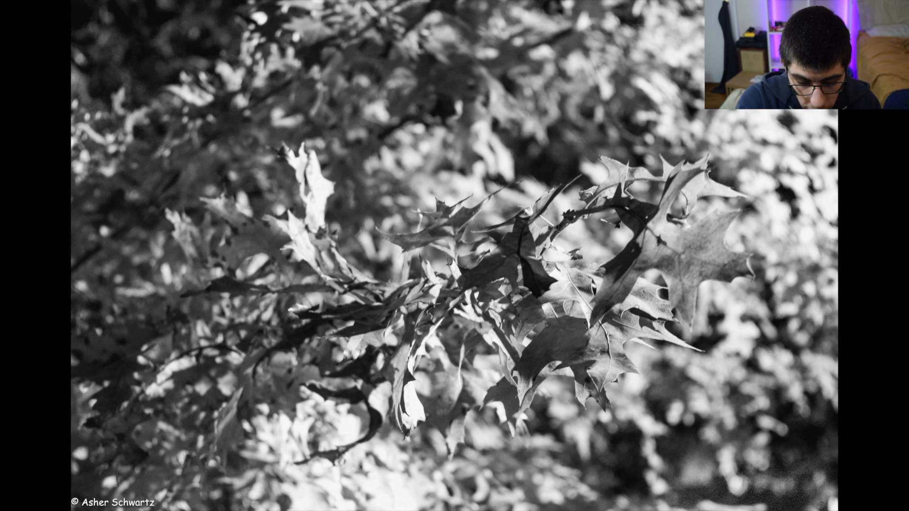
key(Escape)
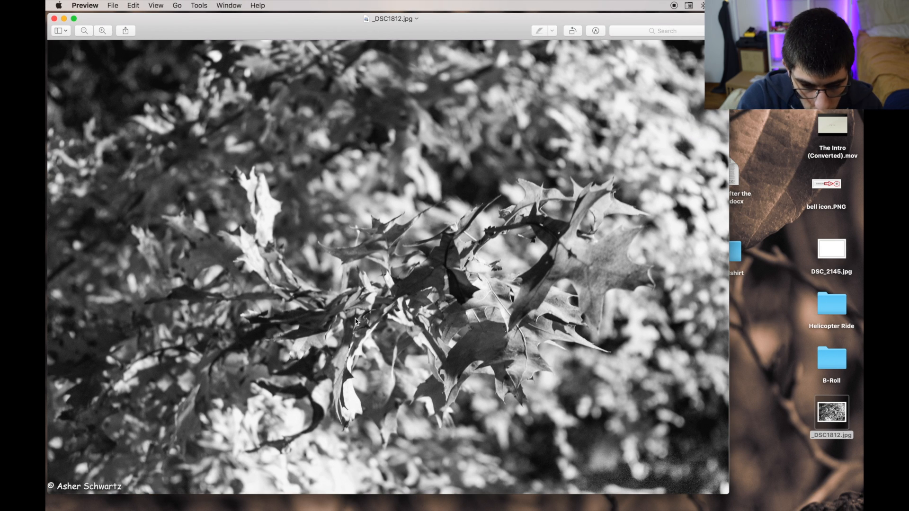
key(super+w)
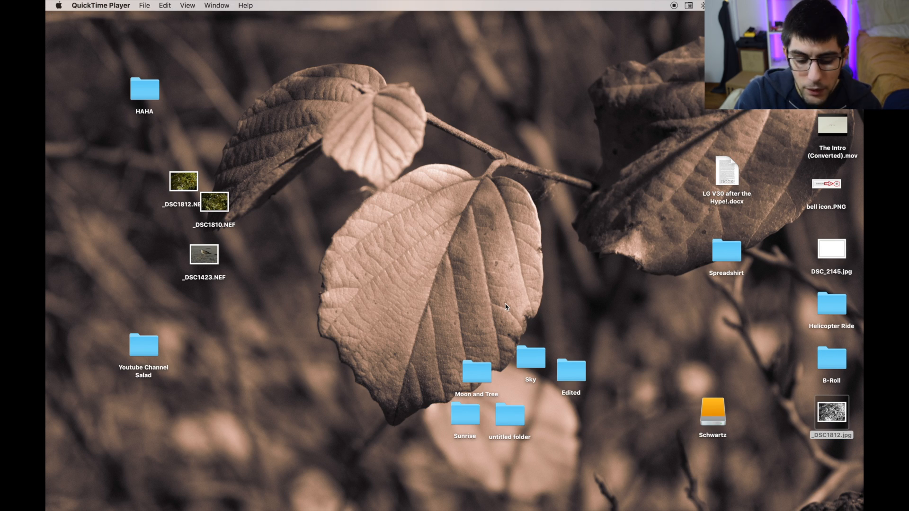
Switch back to Lightroom and view the edited leaf photo _DSC1810.NEF and the gull photo _DSC1423.NEF
key(super+Tab)
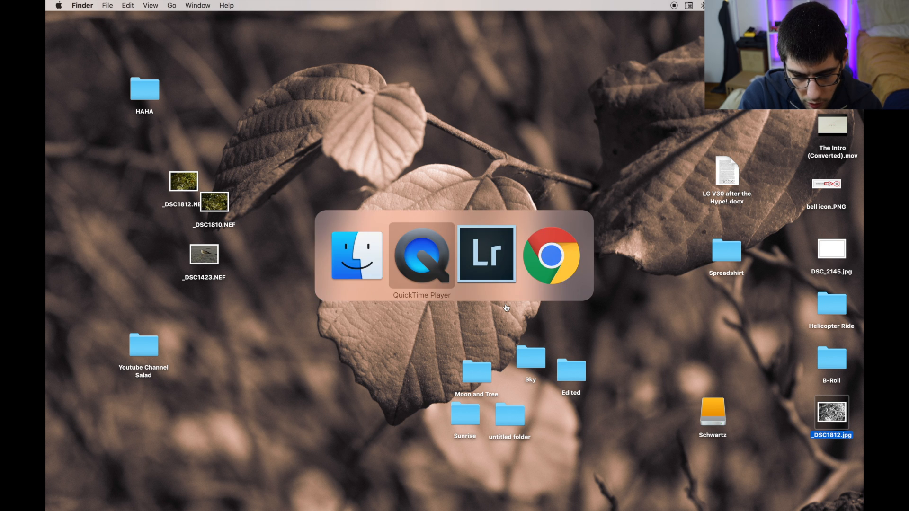
key(super+Tab)
key(Tab)
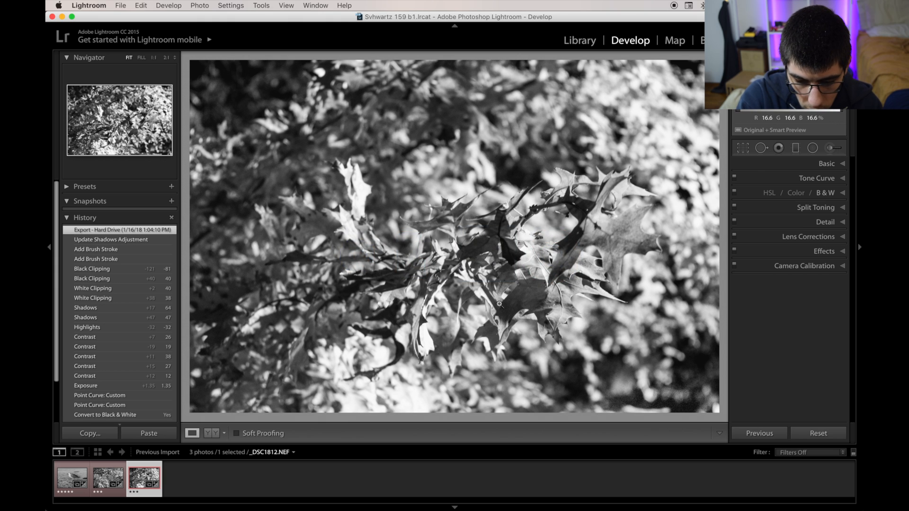
key(super+Tab)
key(super+Tab)
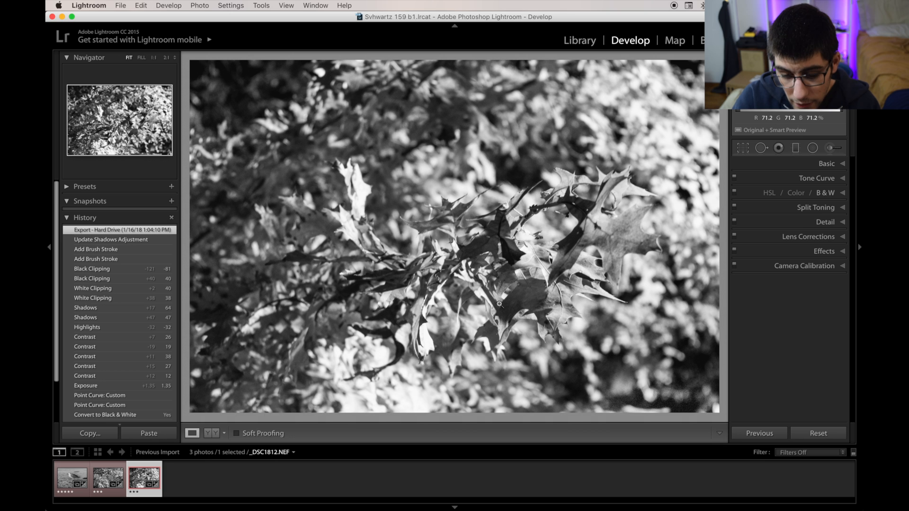
click(118, 480)
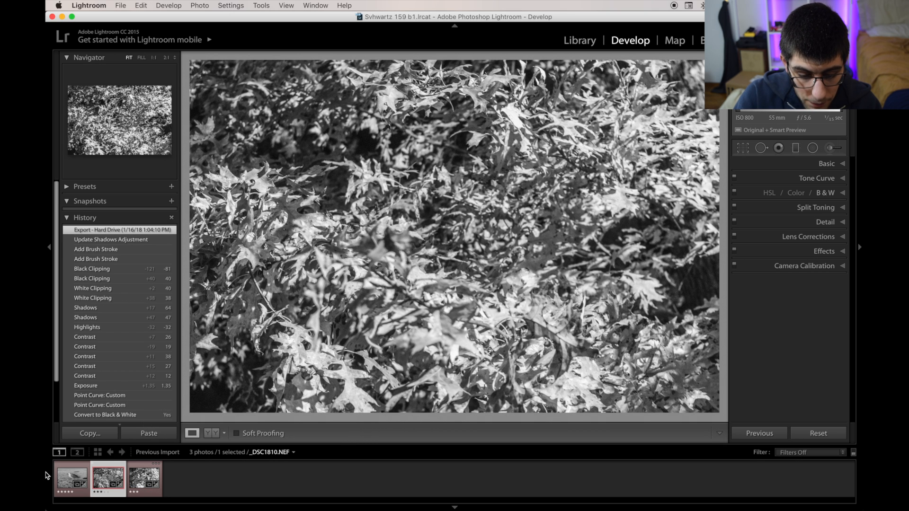
click(66, 477)
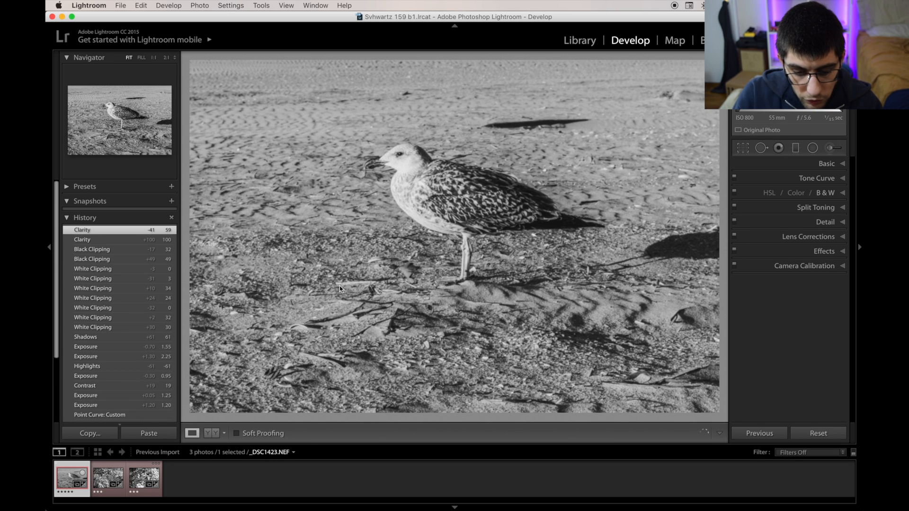